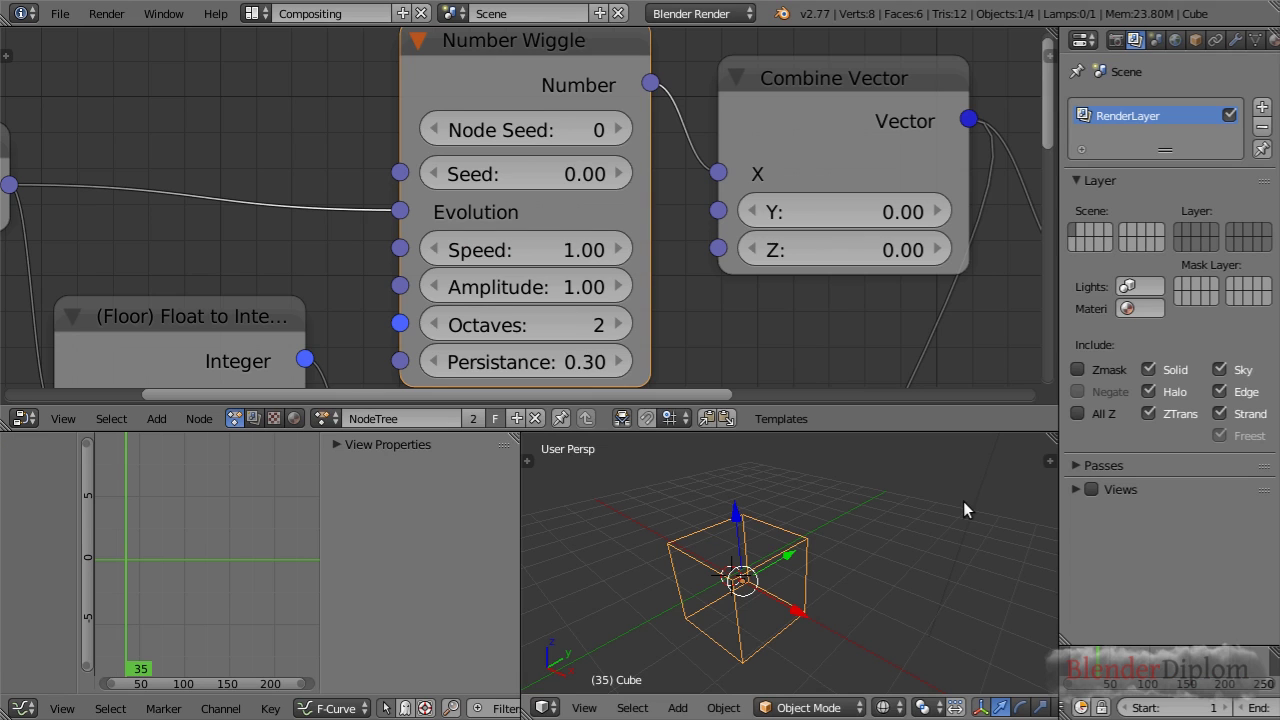
Zoom out on the Number Wiggle → Combine Vector → Object Transforms Output chain and play the animation
scroll(562, 284, "down", 2)
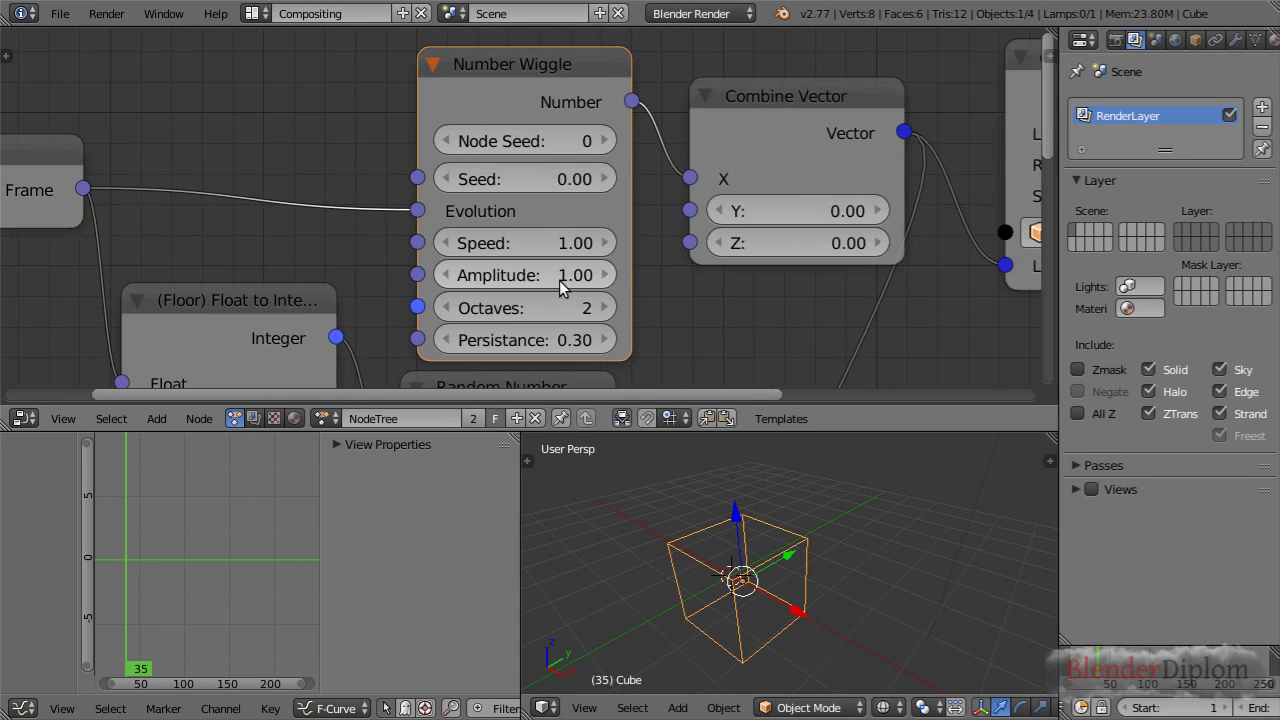
scroll(559, 240, "down", 1)
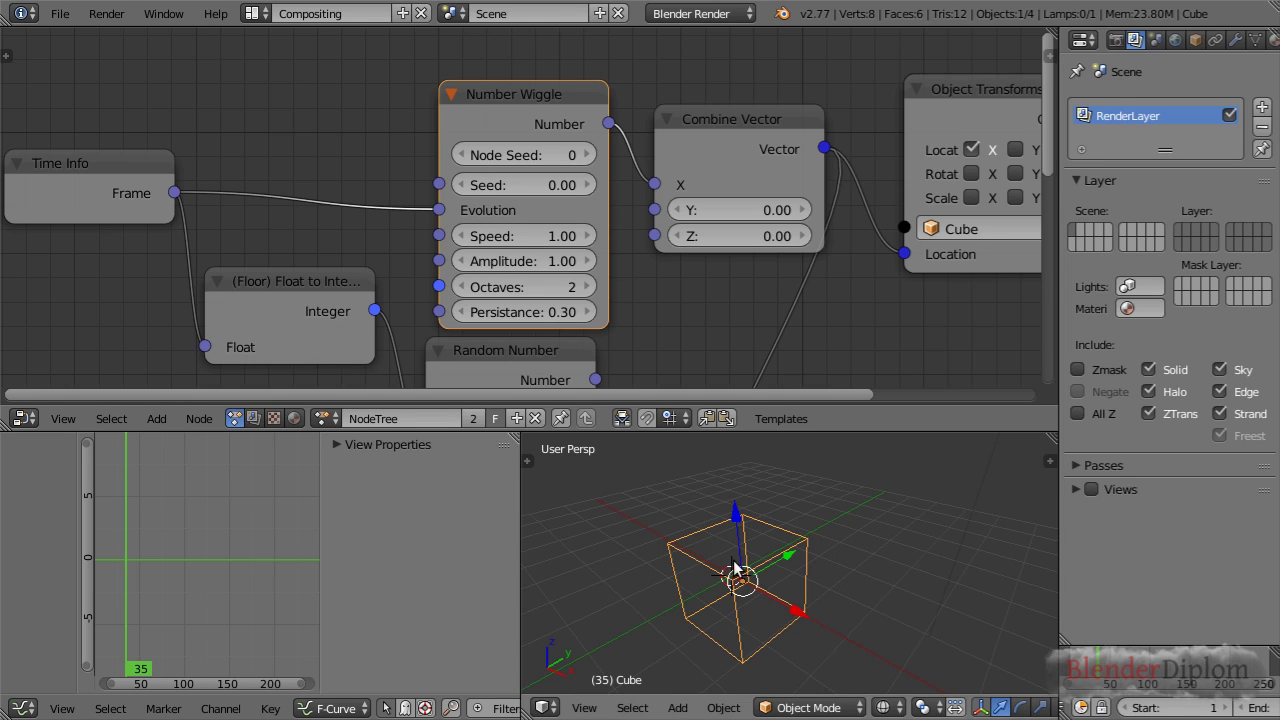
key("alt+a")
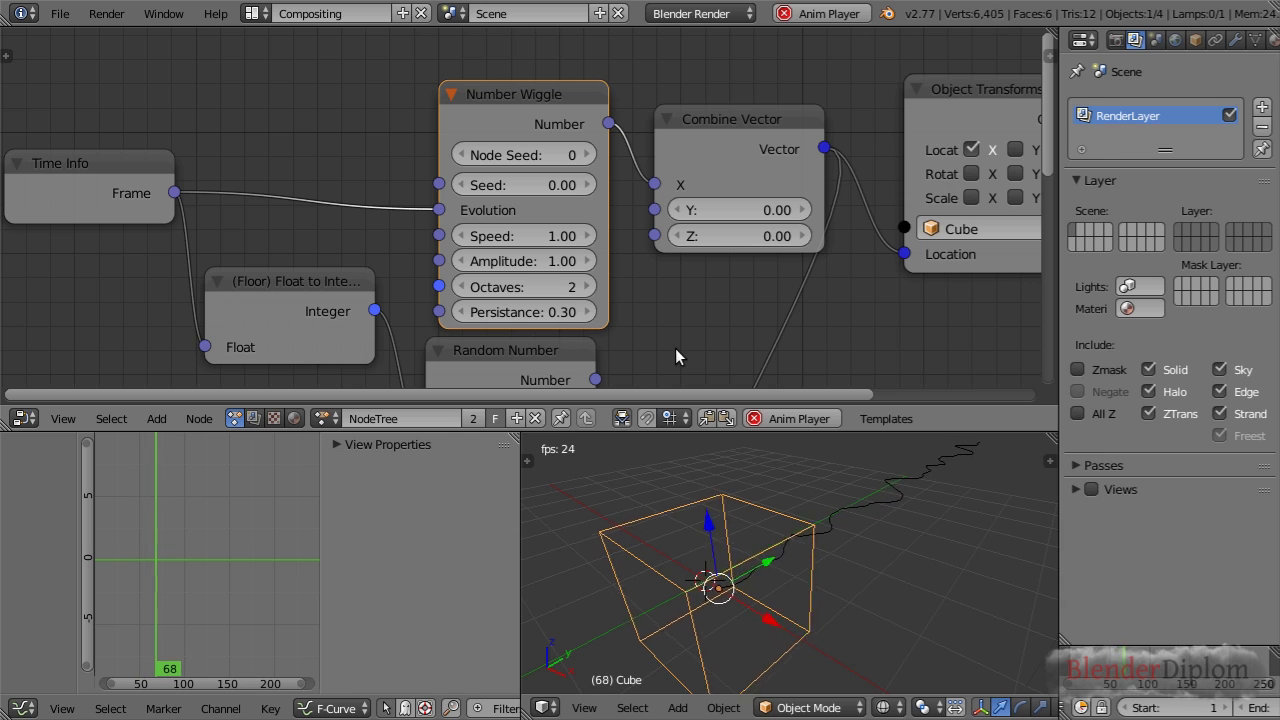
scroll(670, 342, "down", 1)
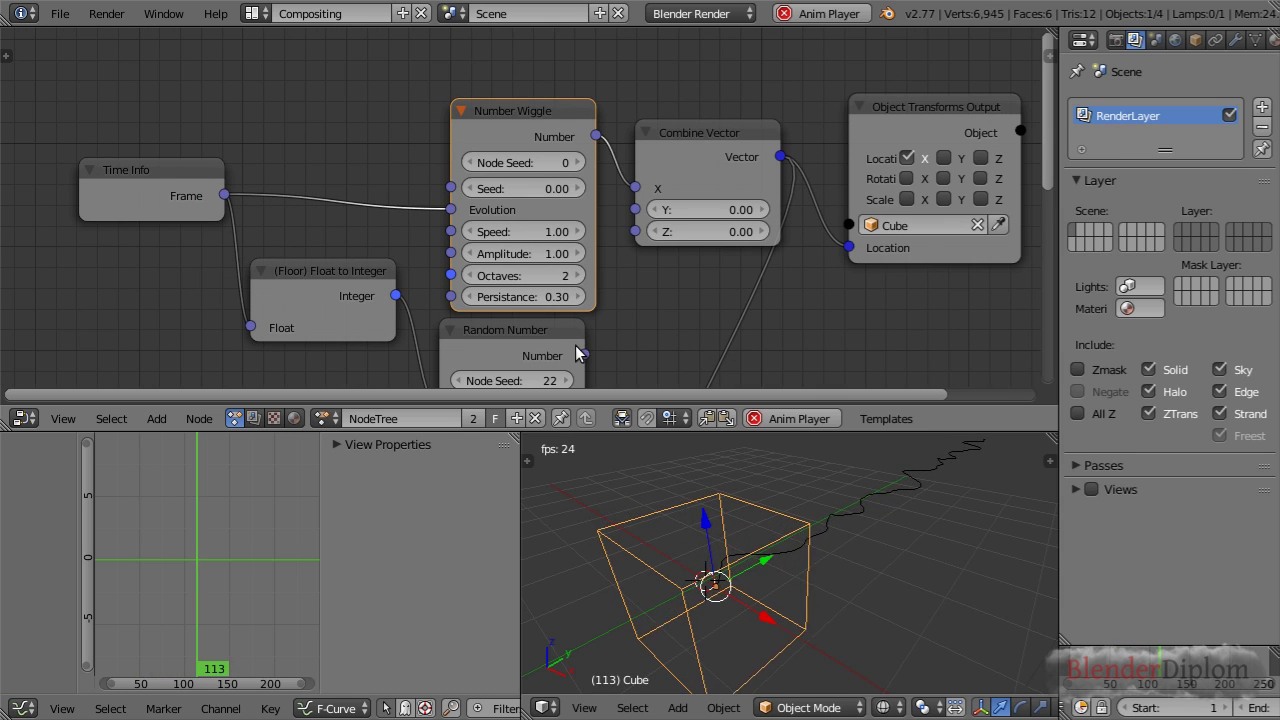
Feed Random Number into Combine Vector's X to compare its jagged motion with Number Wiggle
left_click_drag(584, 355, 636, 189)
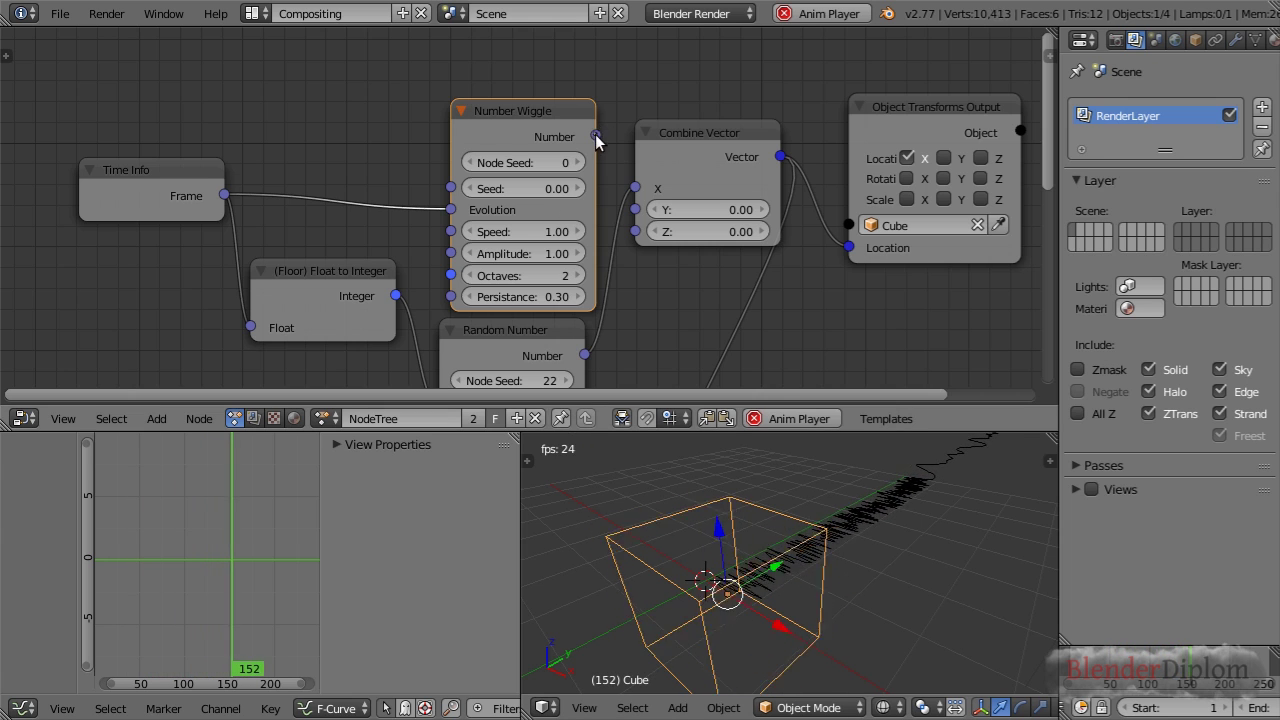
scroll(613, 188, "up", 2)
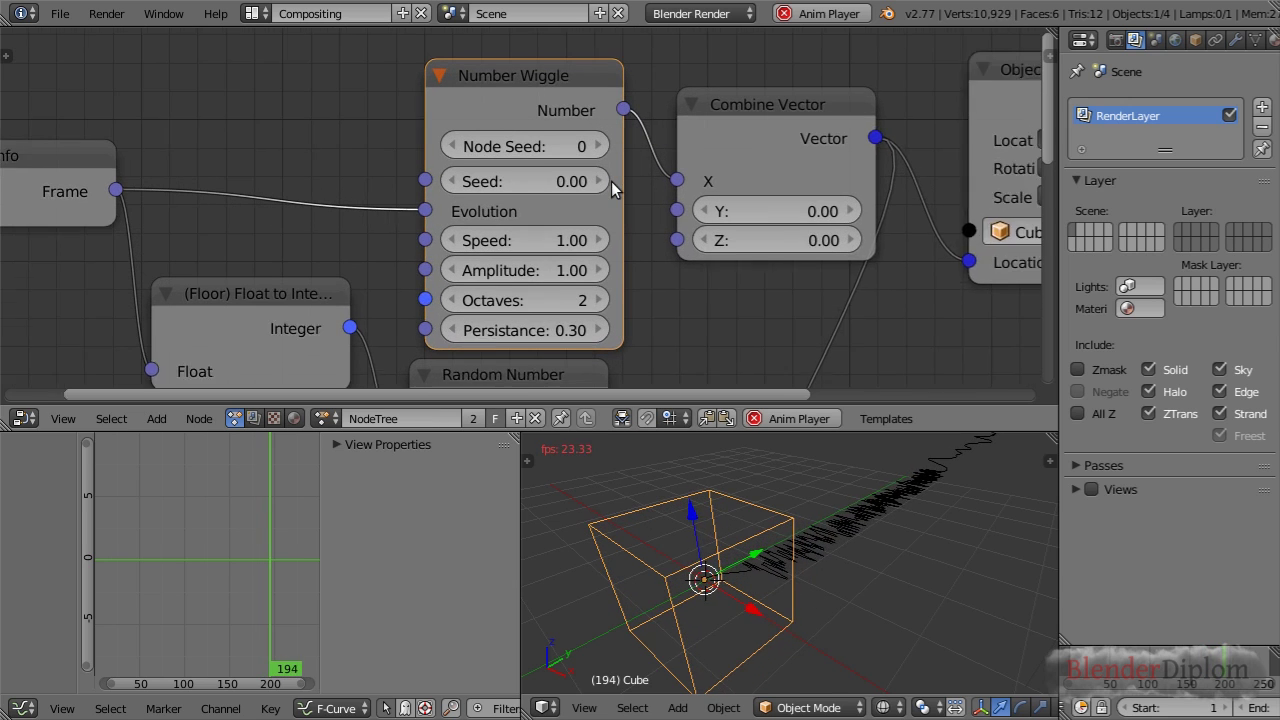
scroll(613, 188, "up", 1)
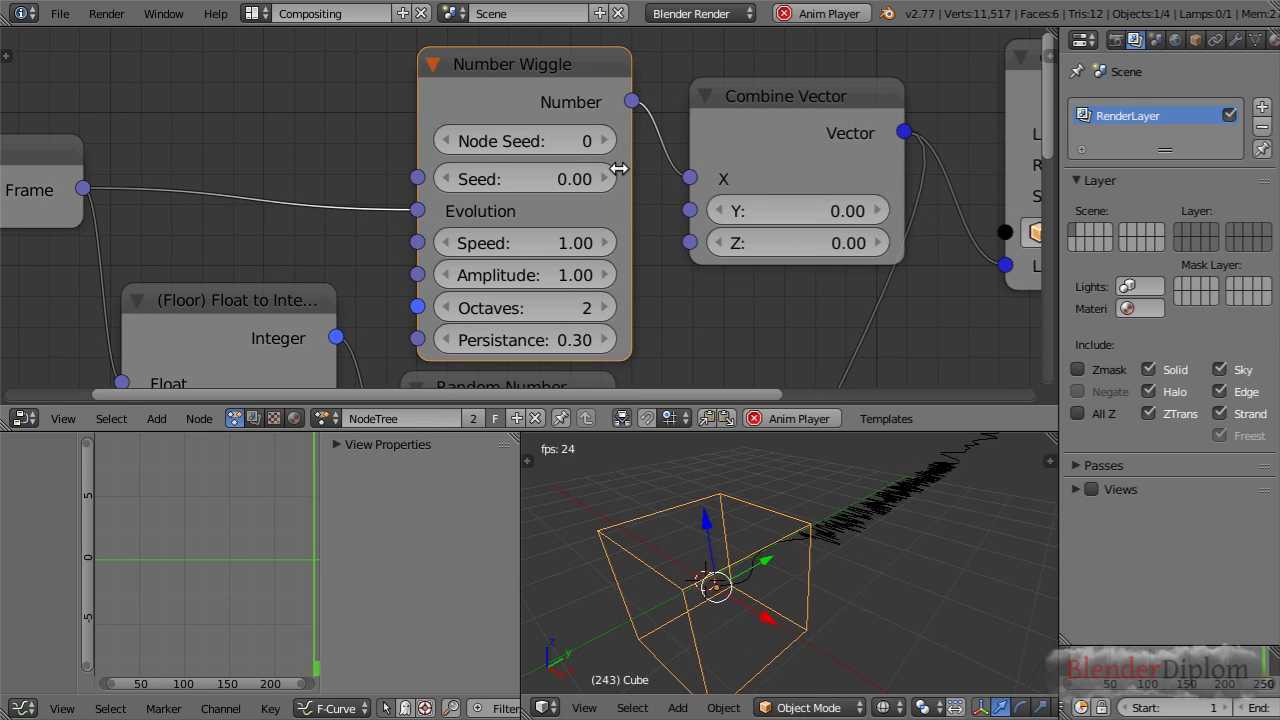
Raise Number Wiggle's Speed to 3.70 and stop playback at frame 152
left_click_drag(514, 243, 650, 243)
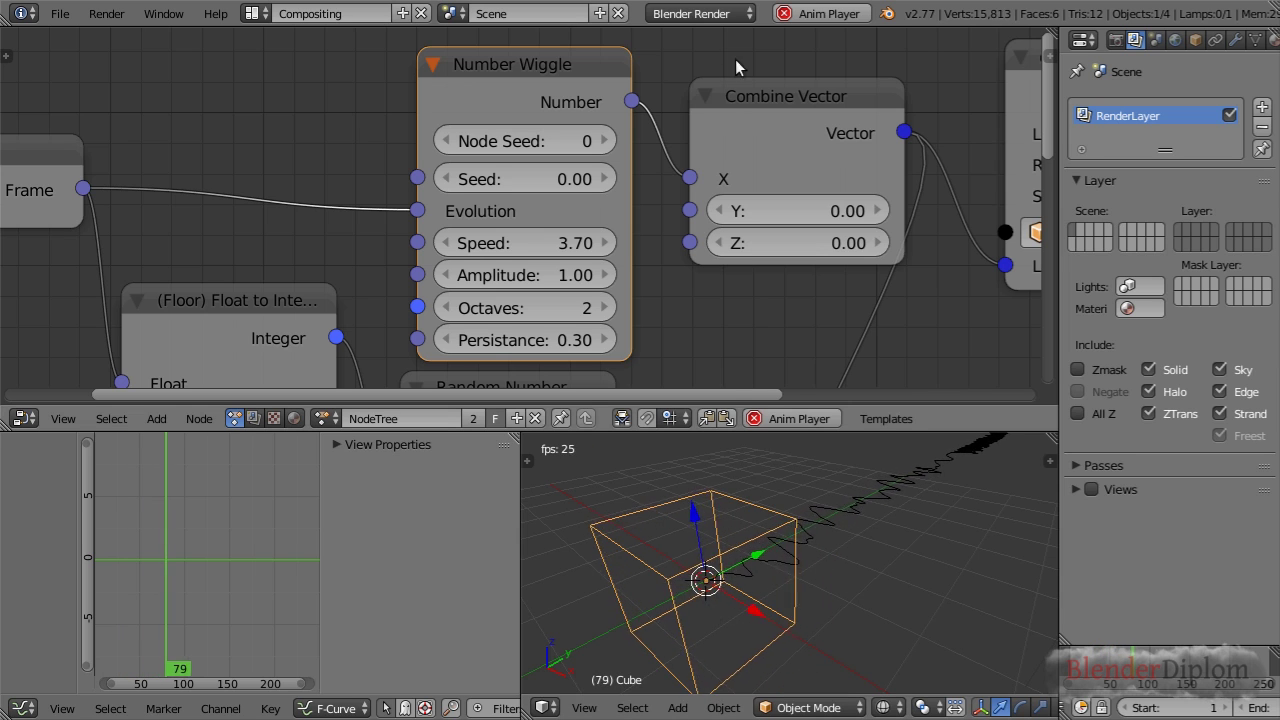
scroll(539, 103, "up", 1)
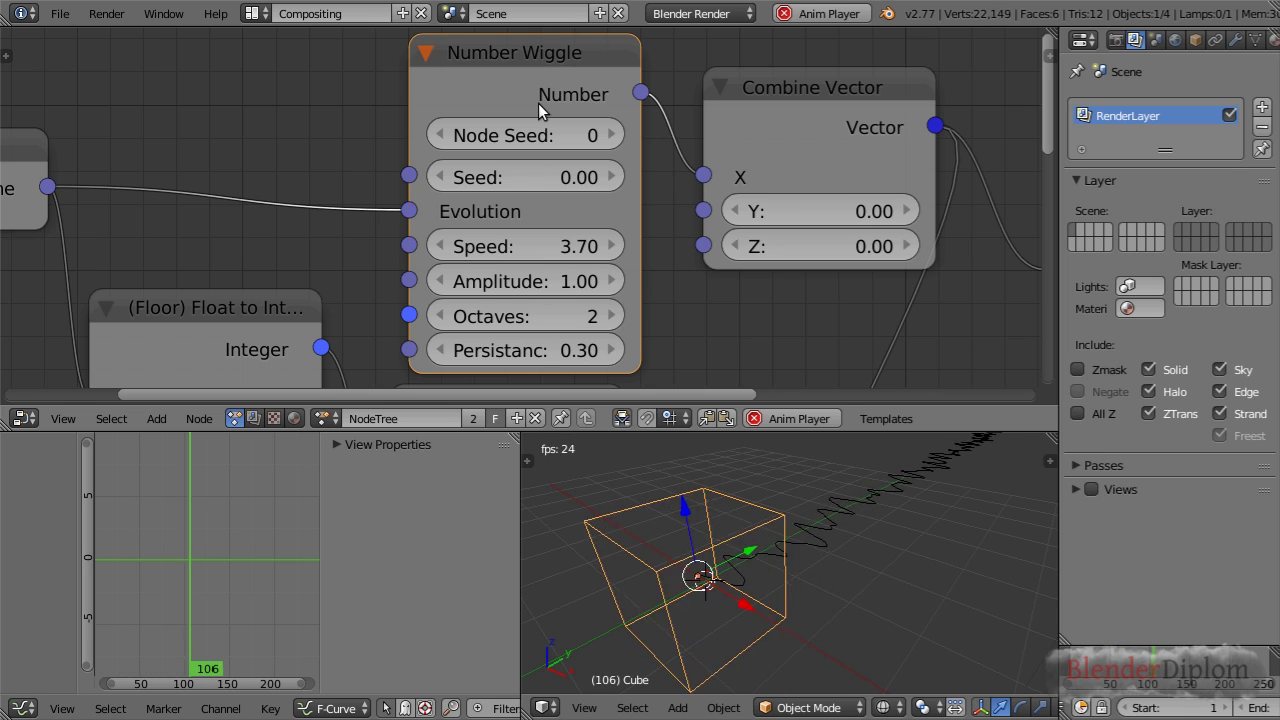
left_click(795, 16)
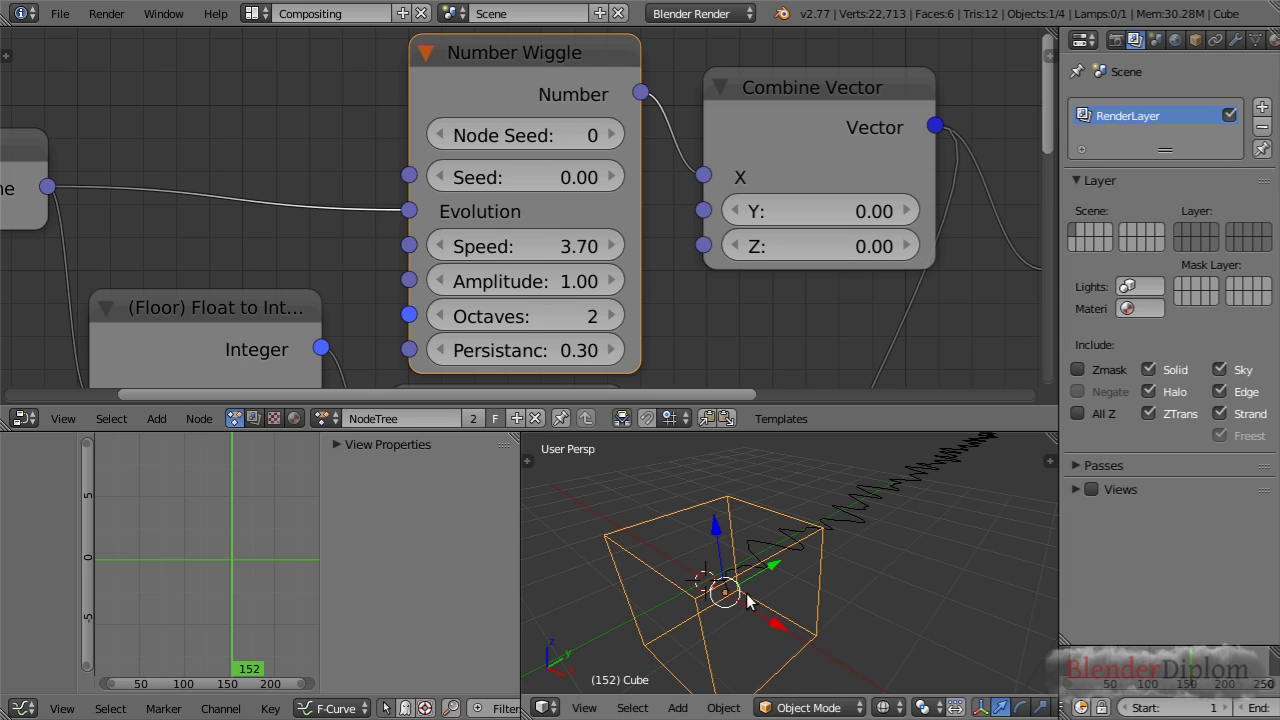
left_click(253, 12)
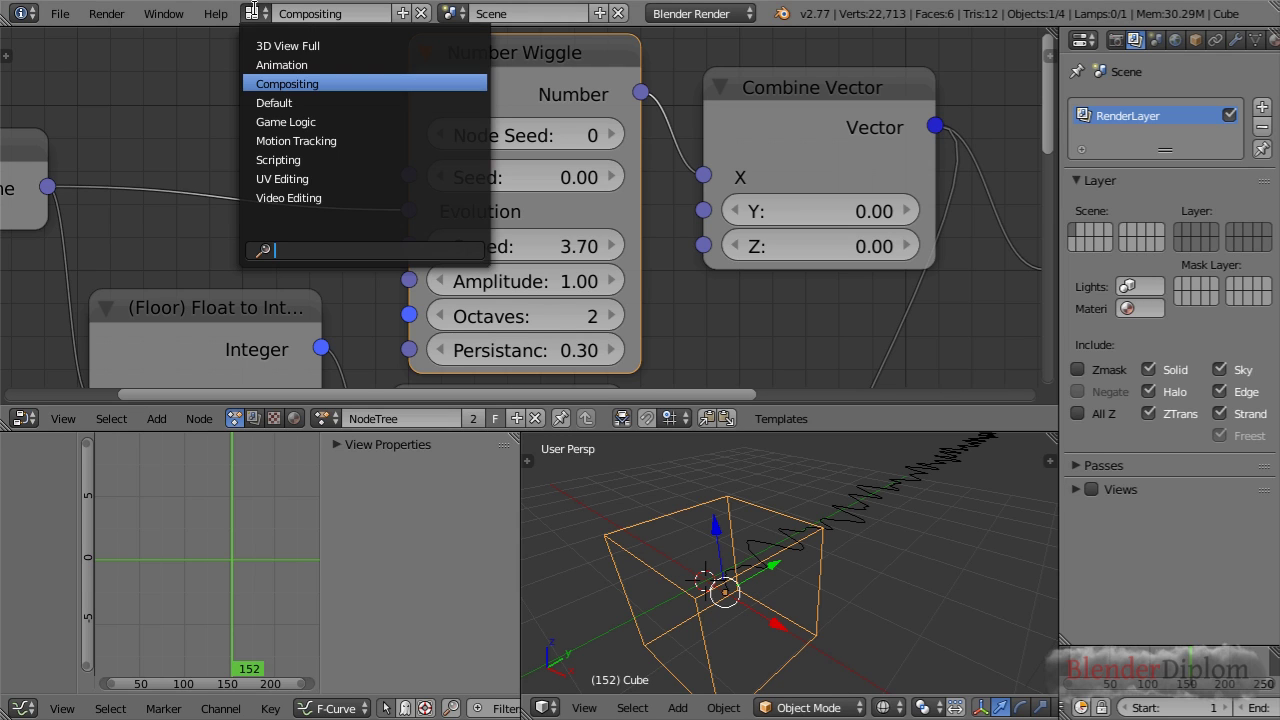
Switch to the Default layout, show scene layer 3 from top view, and use Rendered shading
left_click(274, 94)
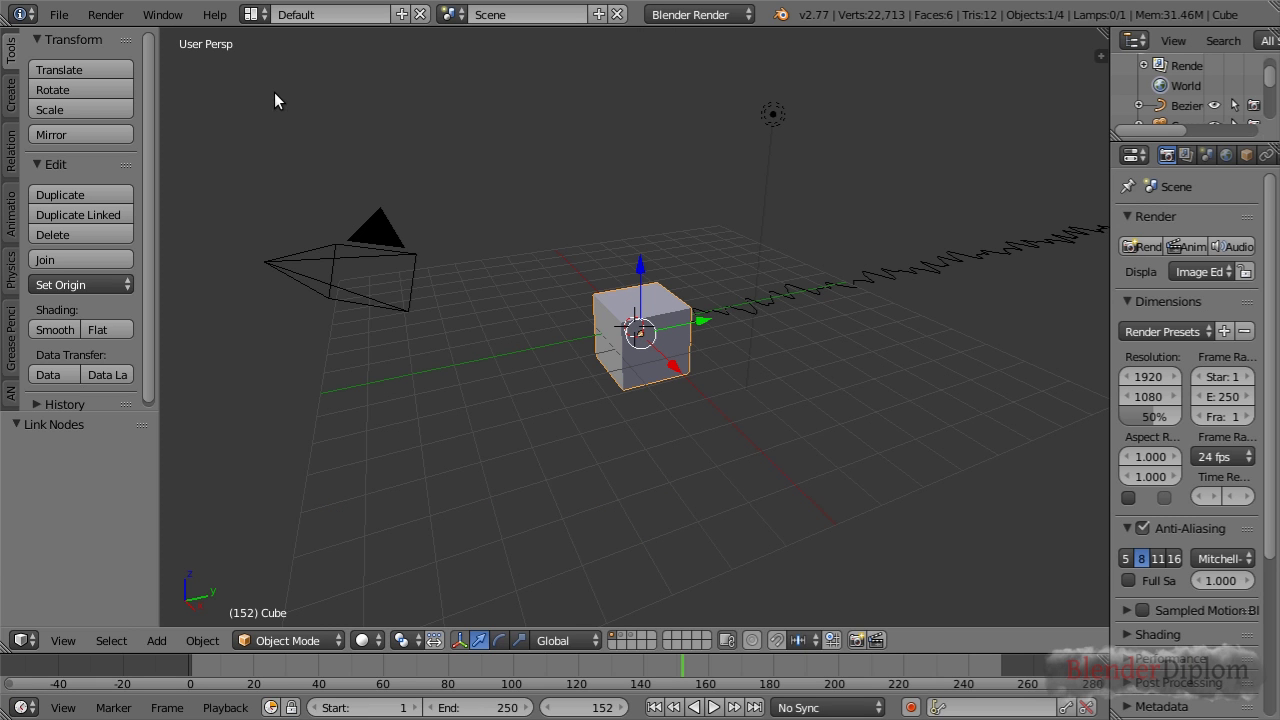
key("3")
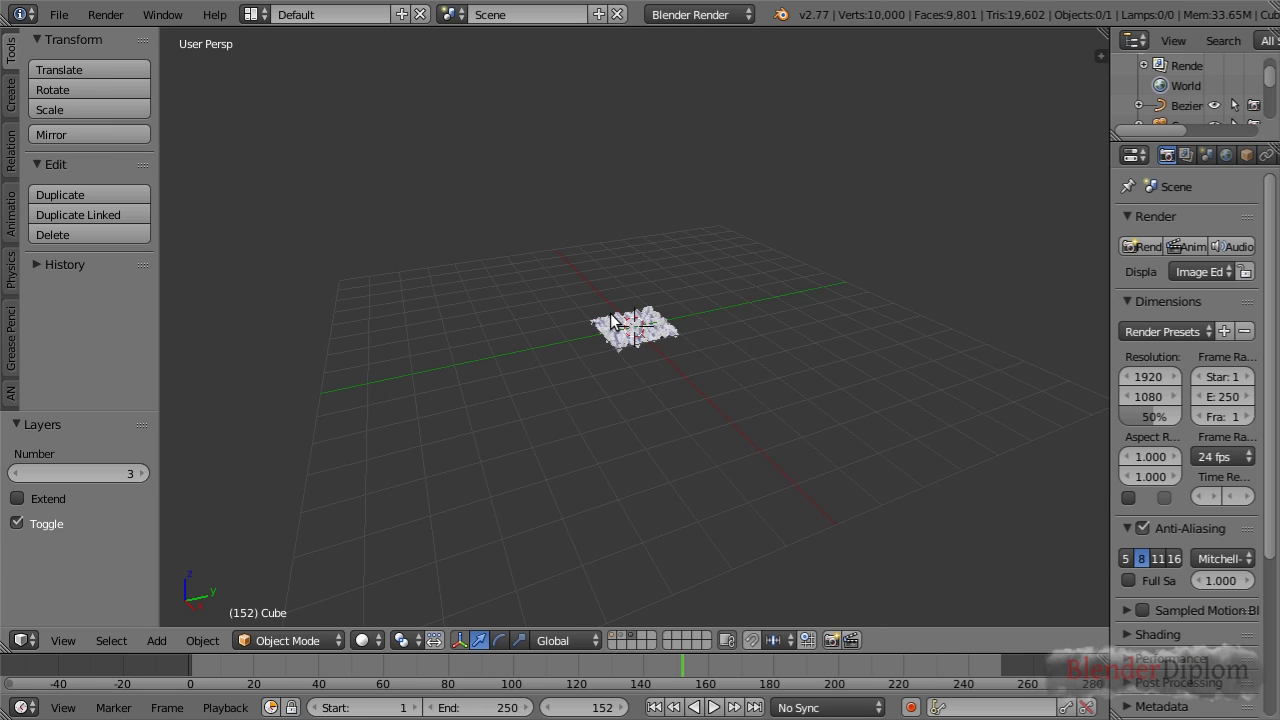
key("KP_7")
scroll(754, 354, "up", 9)
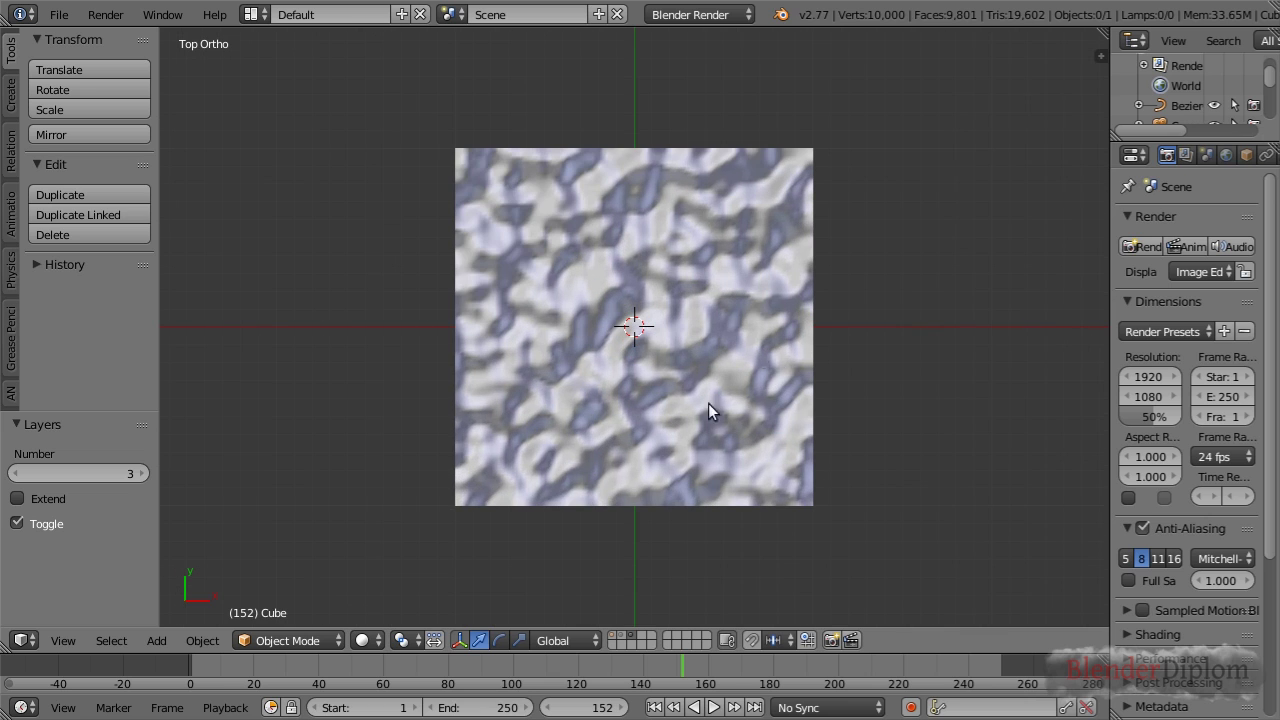
left_click(366, 640)
left_click(429, 506)
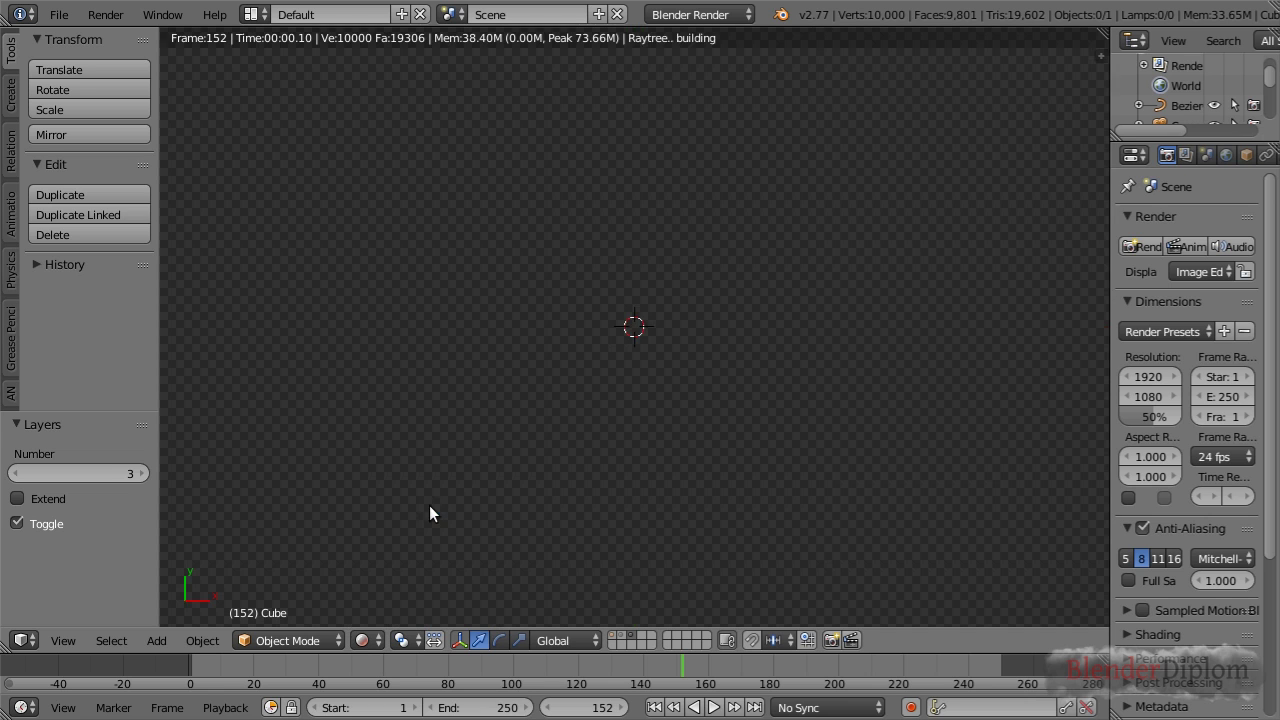
scroll(680, 330, "up", 1)
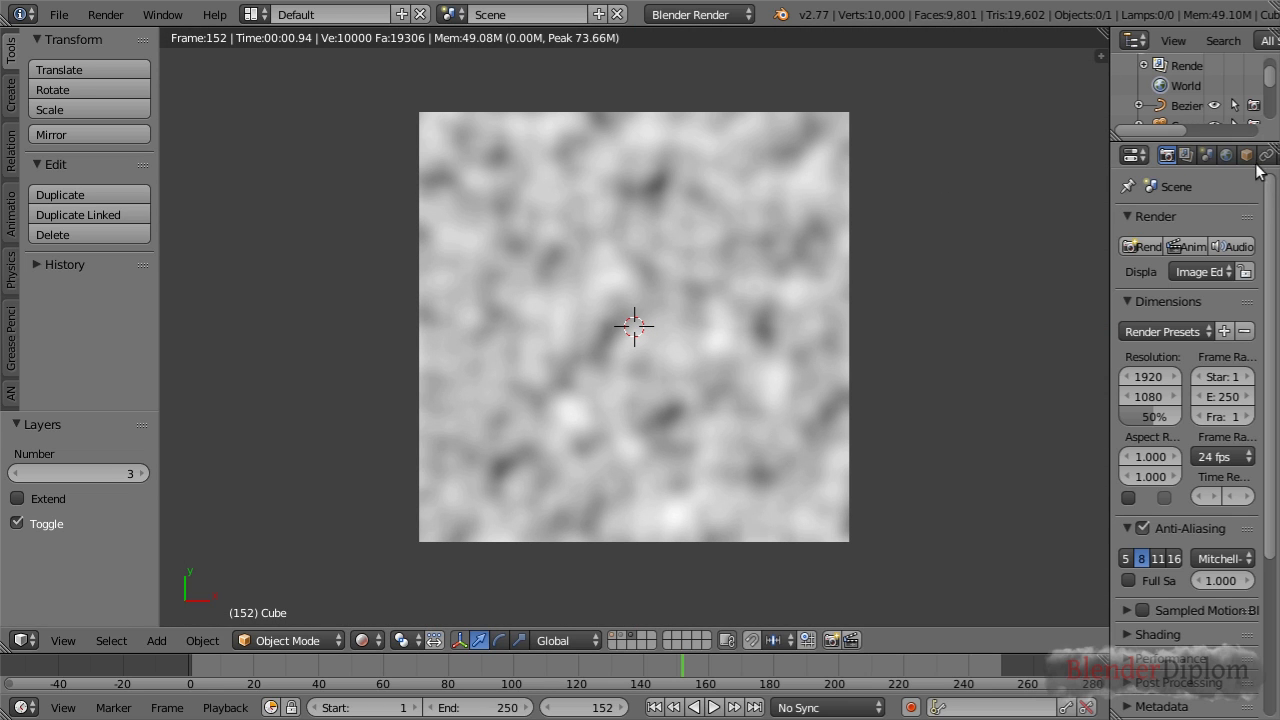
Assign the Clouds texture named Texture and orbit to view the displaced terrain
left_click(1227, 155)
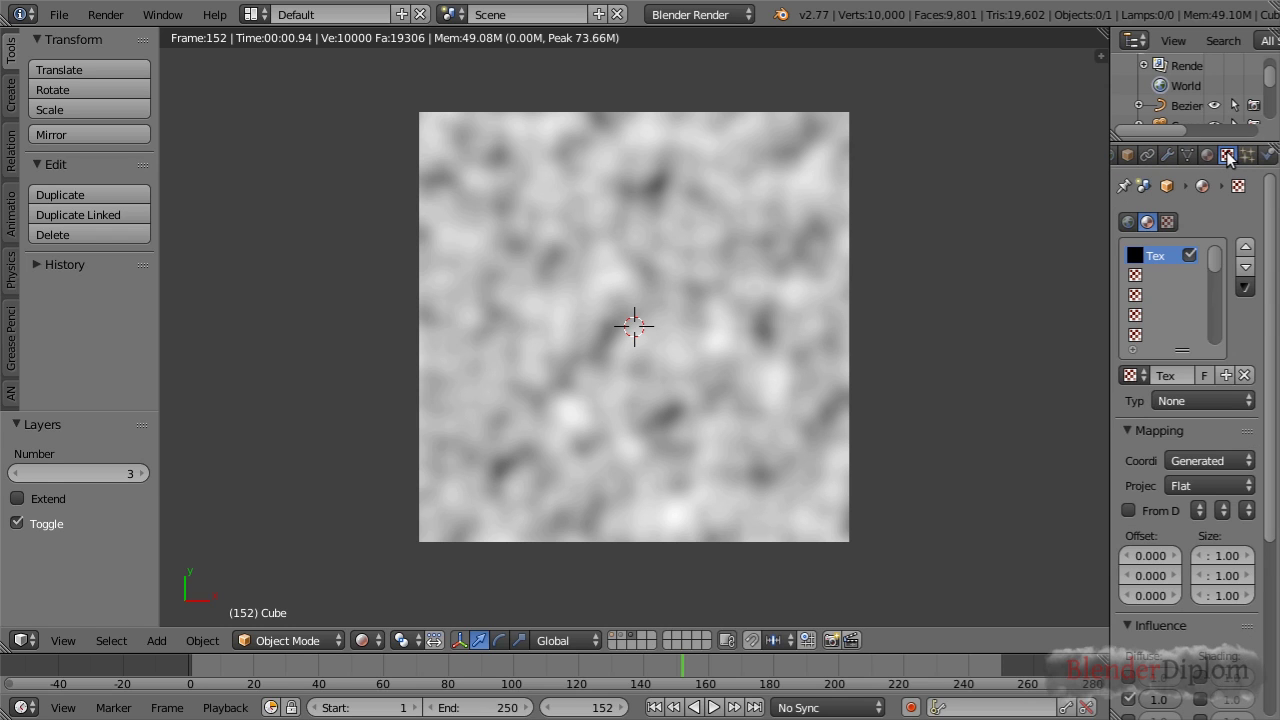
left_click(1168, 222)
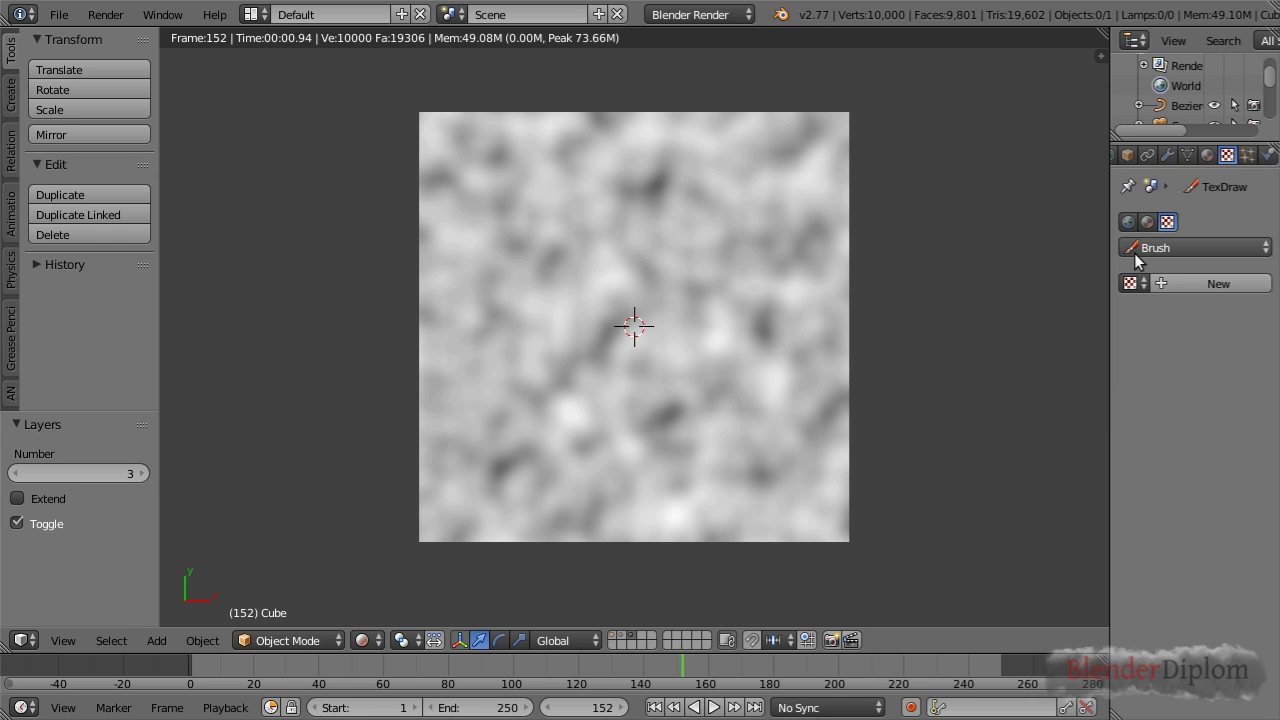
left_click(1147, 222)
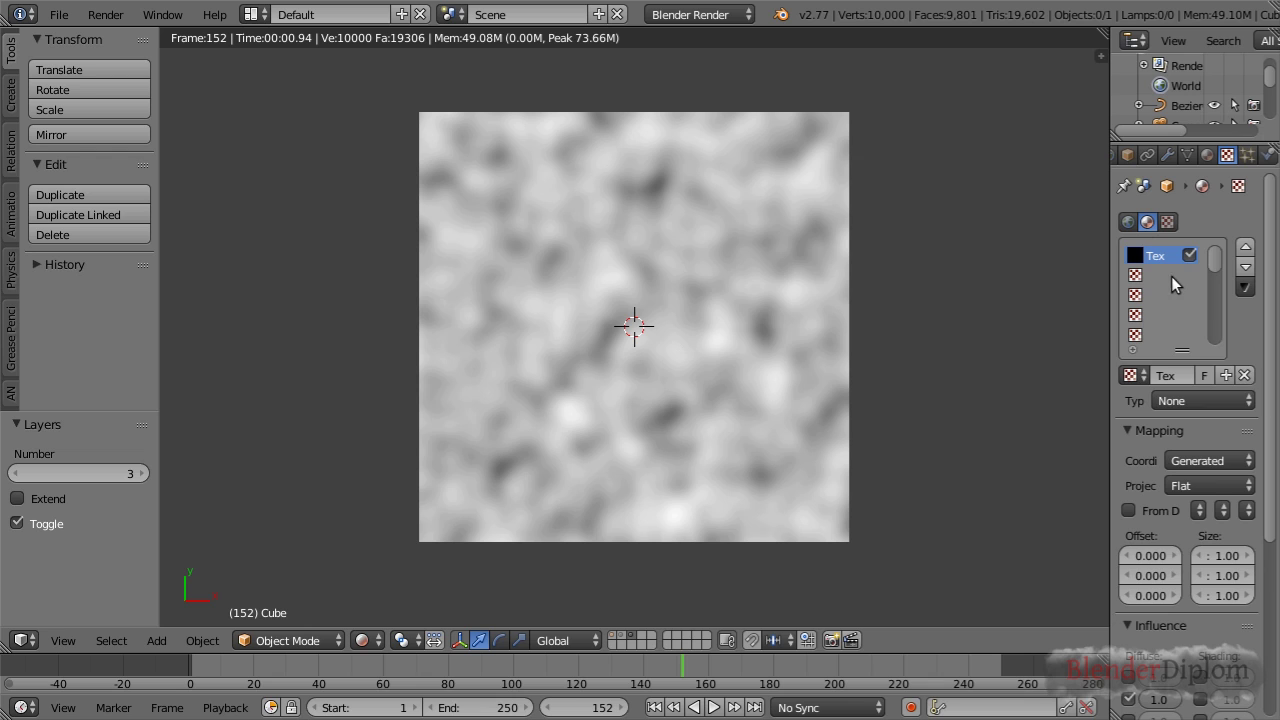
left_click(1133, 375)
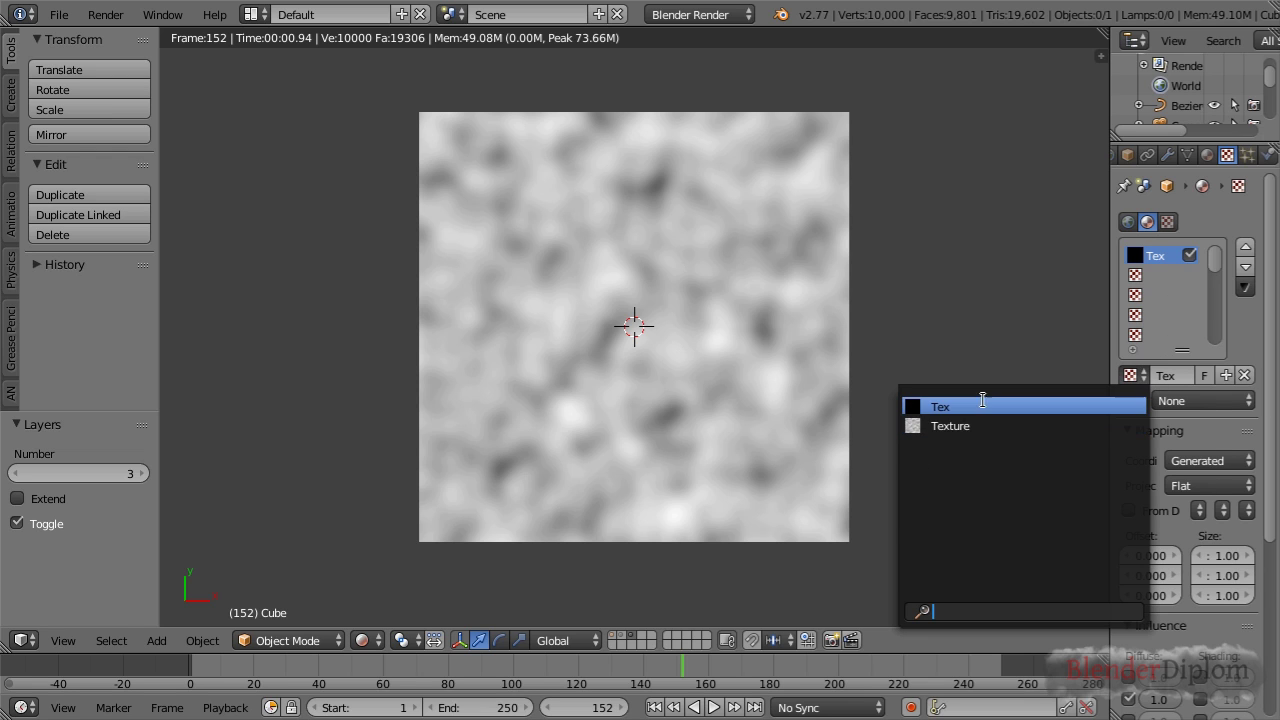
left_click(1021, 427)
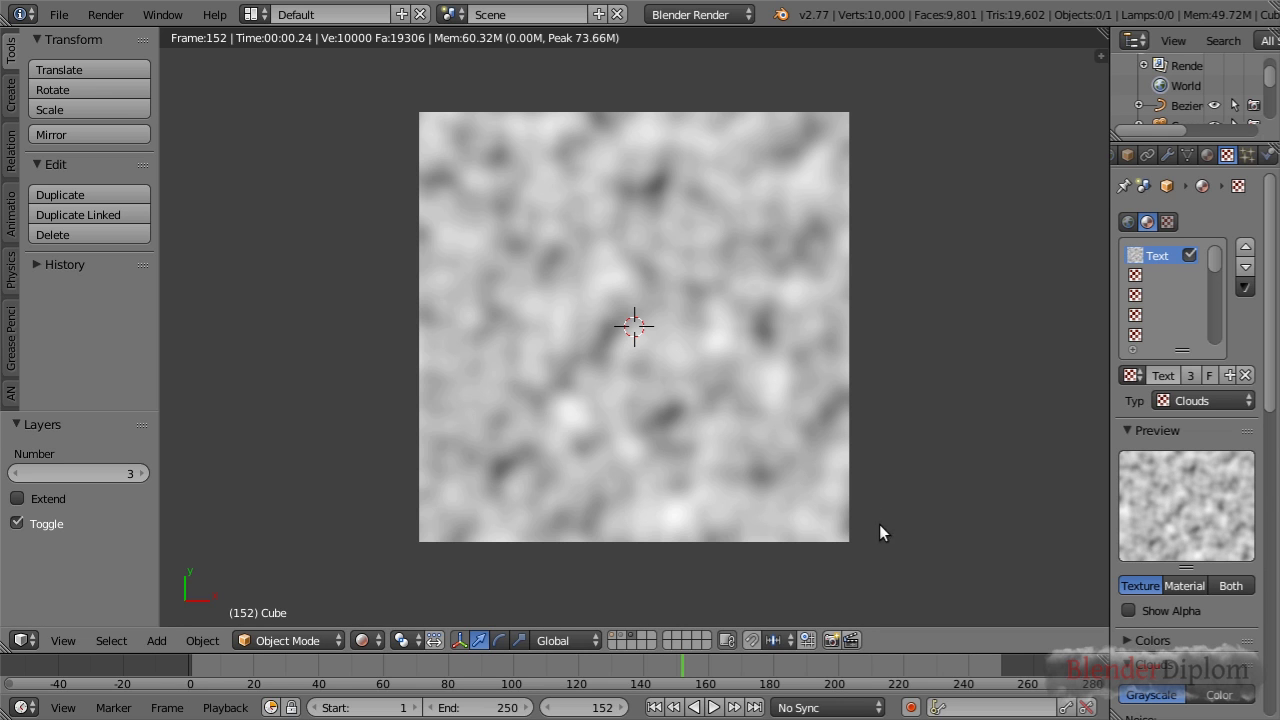
middle_click_drag(879, 524, 690, 350)
Select the terrain Grid object, show its Displace modifier, and orbit around it
left_click(1168, 156)
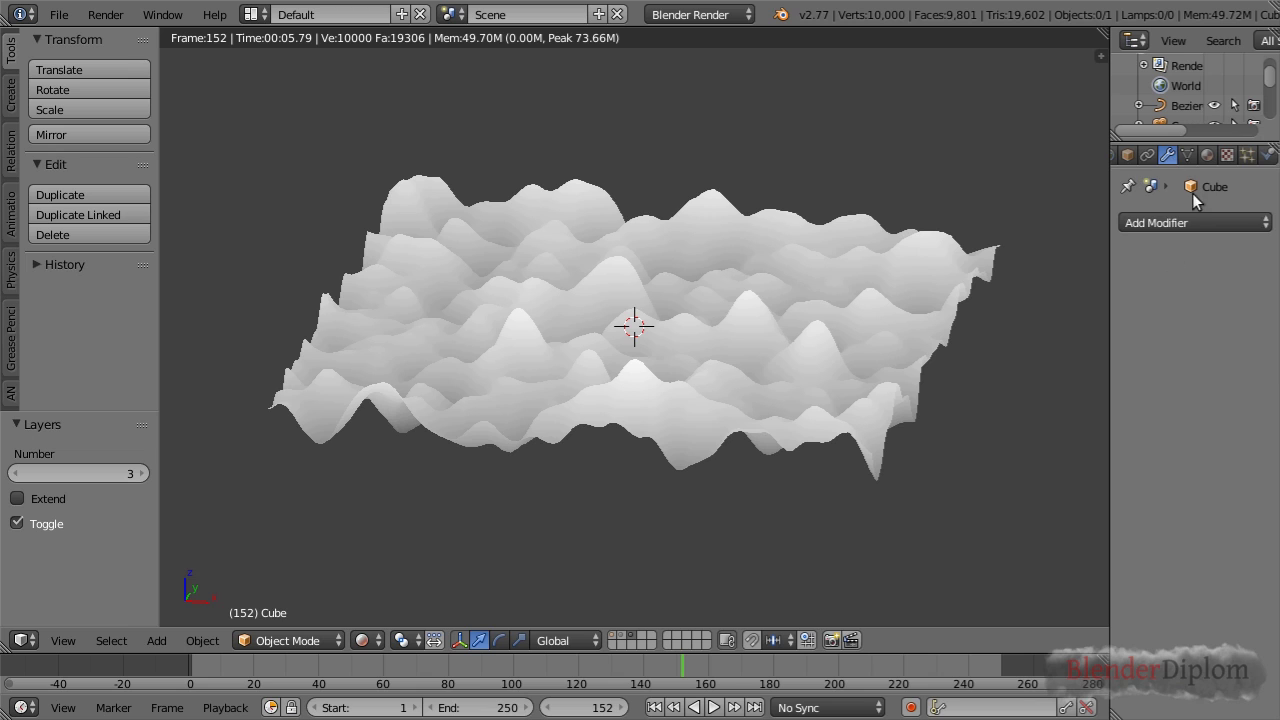
right_click(891, 294)
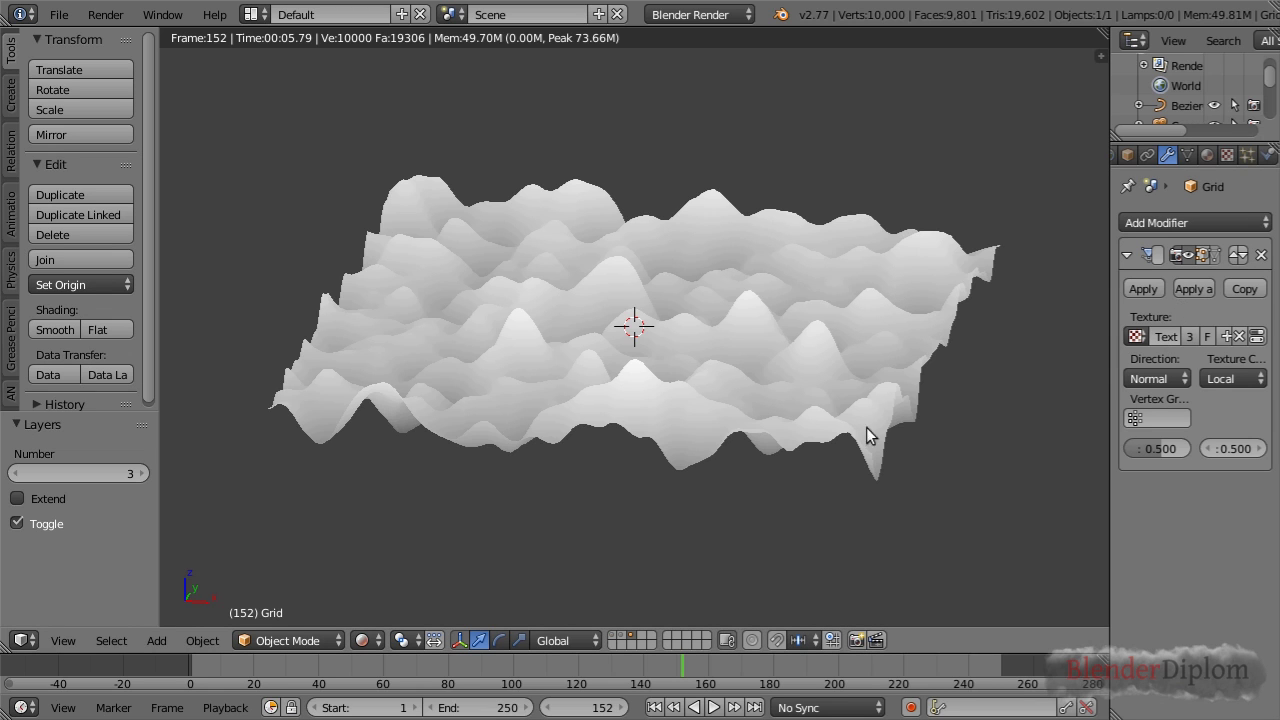
middle_click_drag(795, 389, 802, 327)
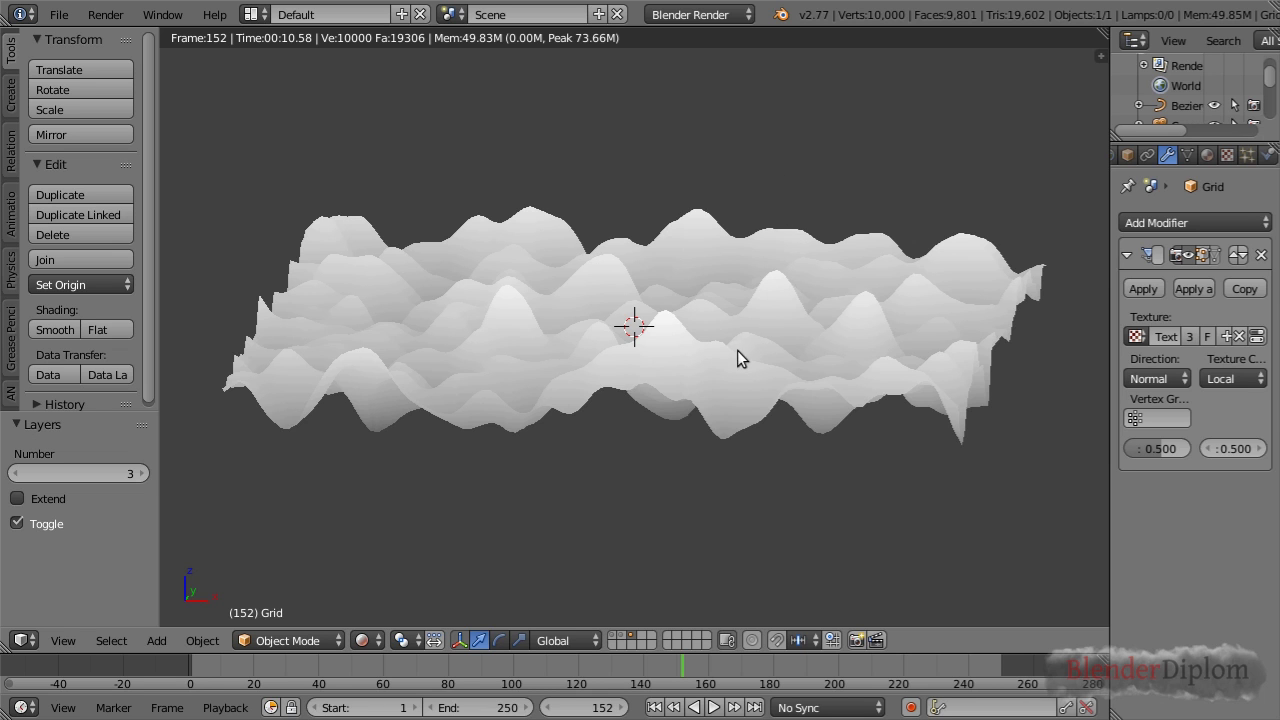
middle_click_drag(737, 354, 748, 326)
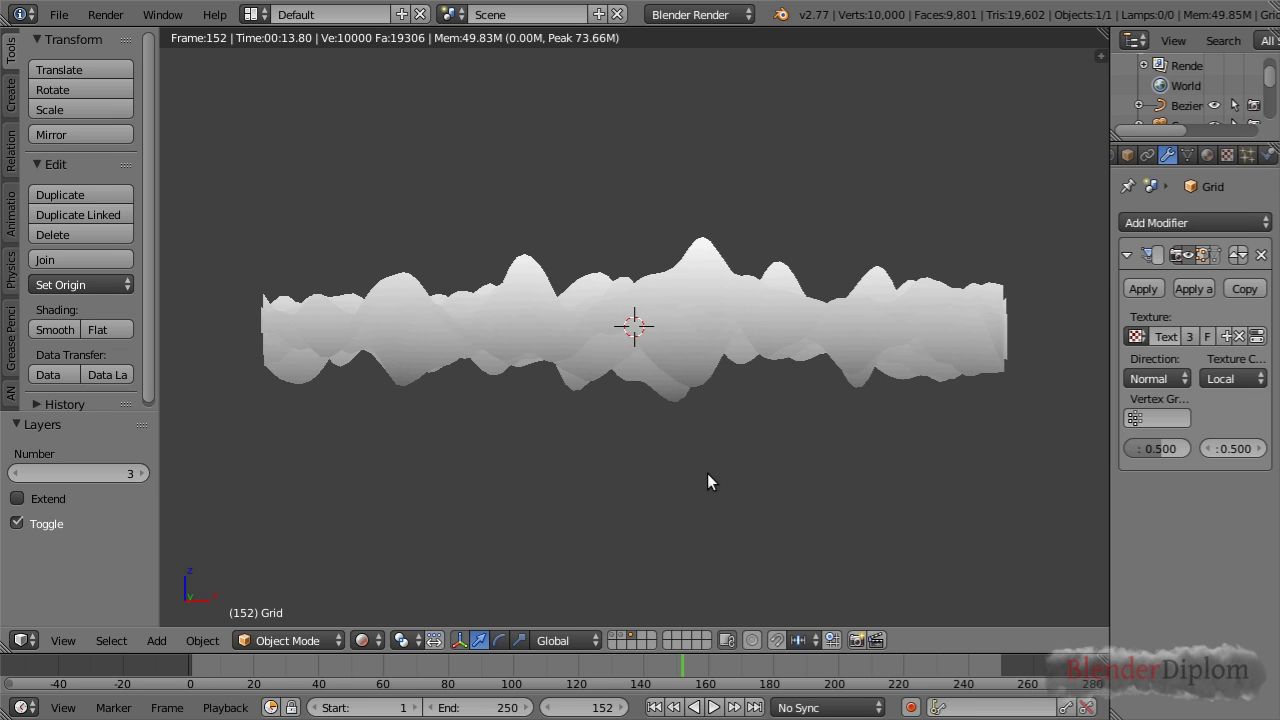
middle_click_drag(890, 302, 751, 394)
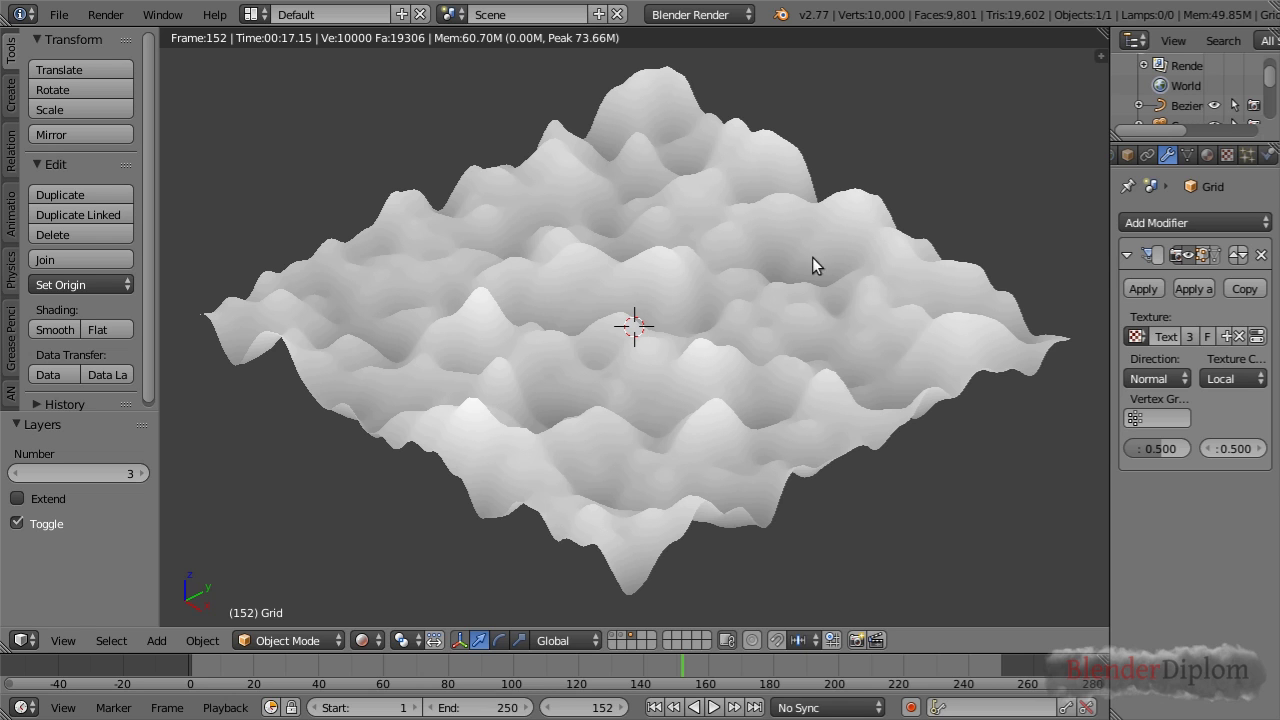
left_click(364, 640)
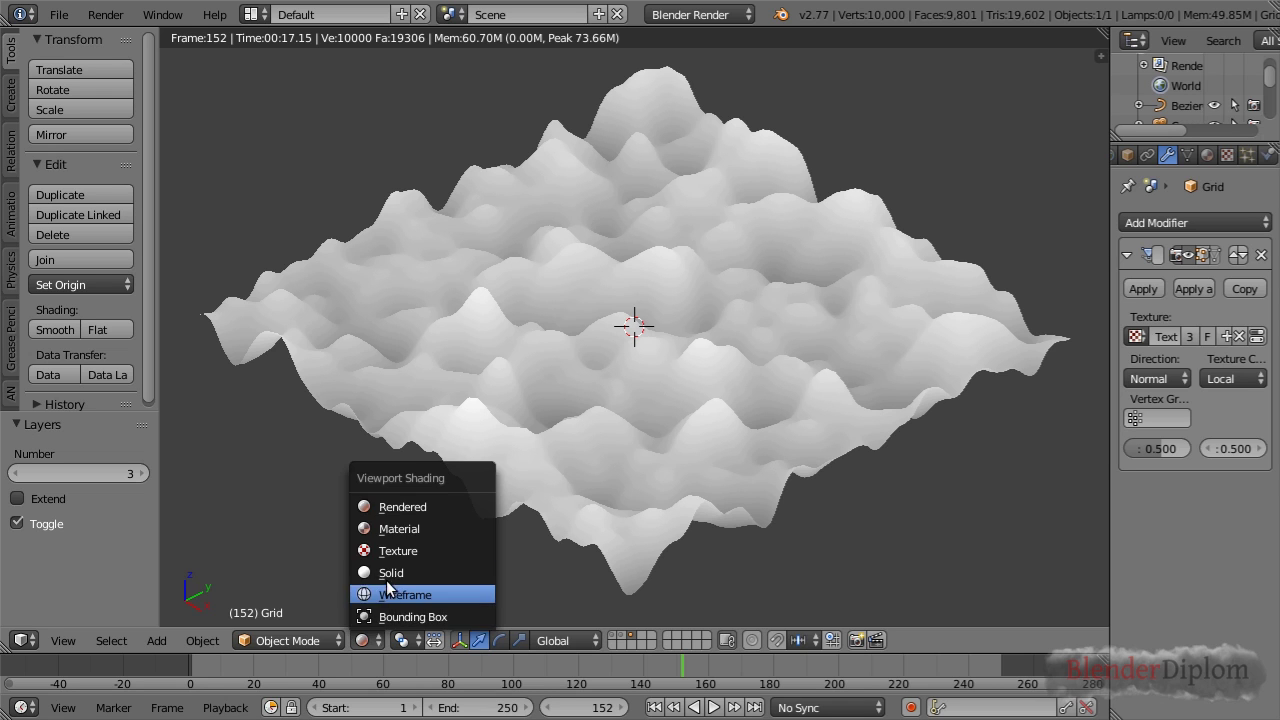
Return to solid shading and scale the grid mesh to 0 to flatten it into a wave
left_click(437, 570)
key("Tab")
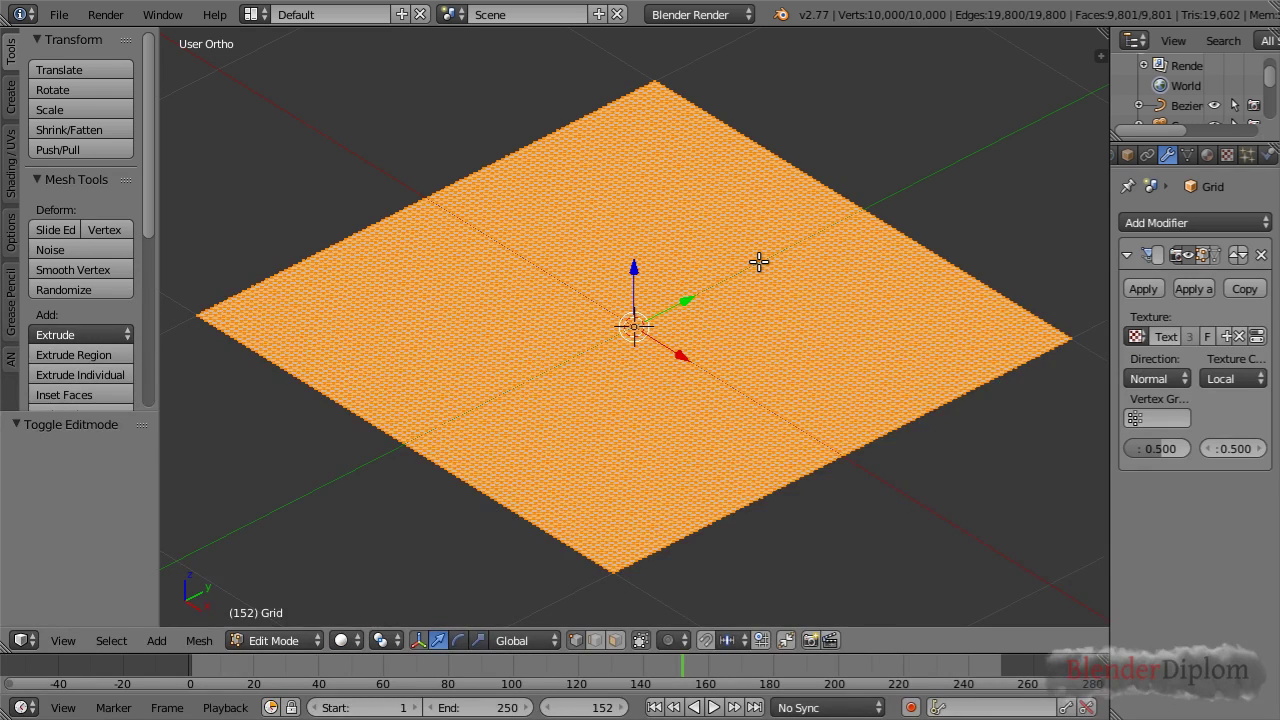
key("s")
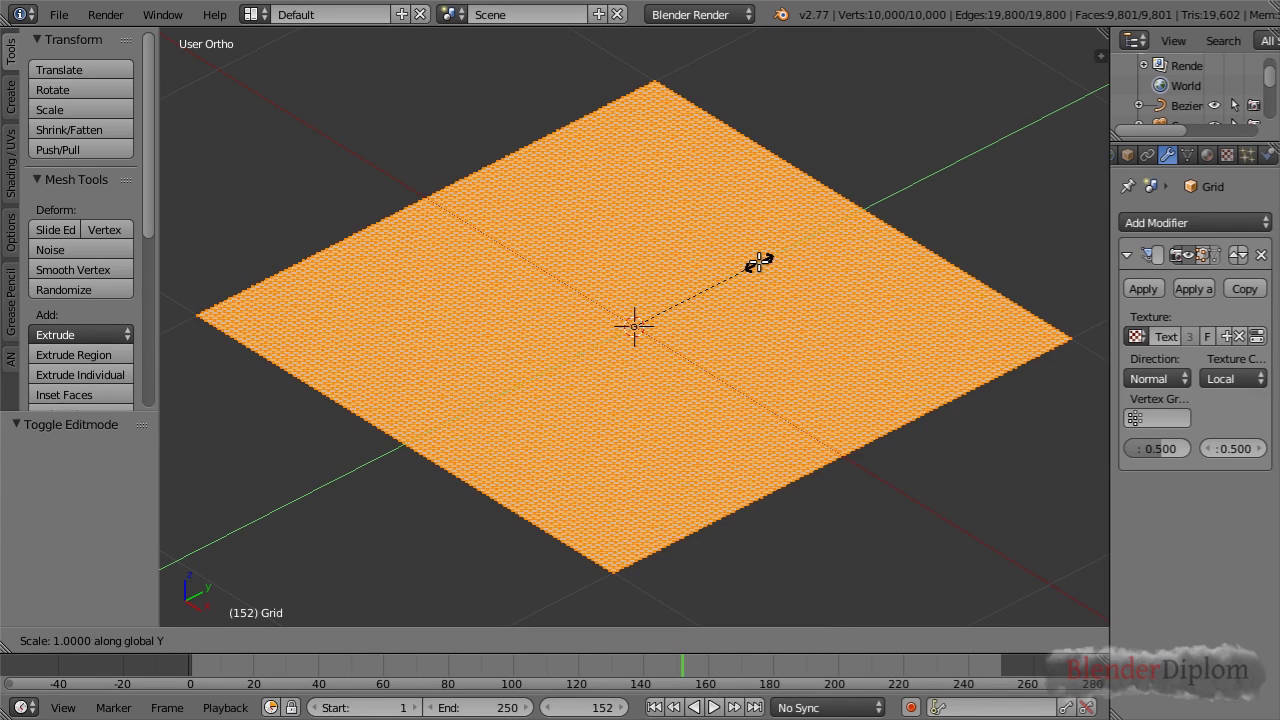
type("0.001")
key("Return")
key("Tab")
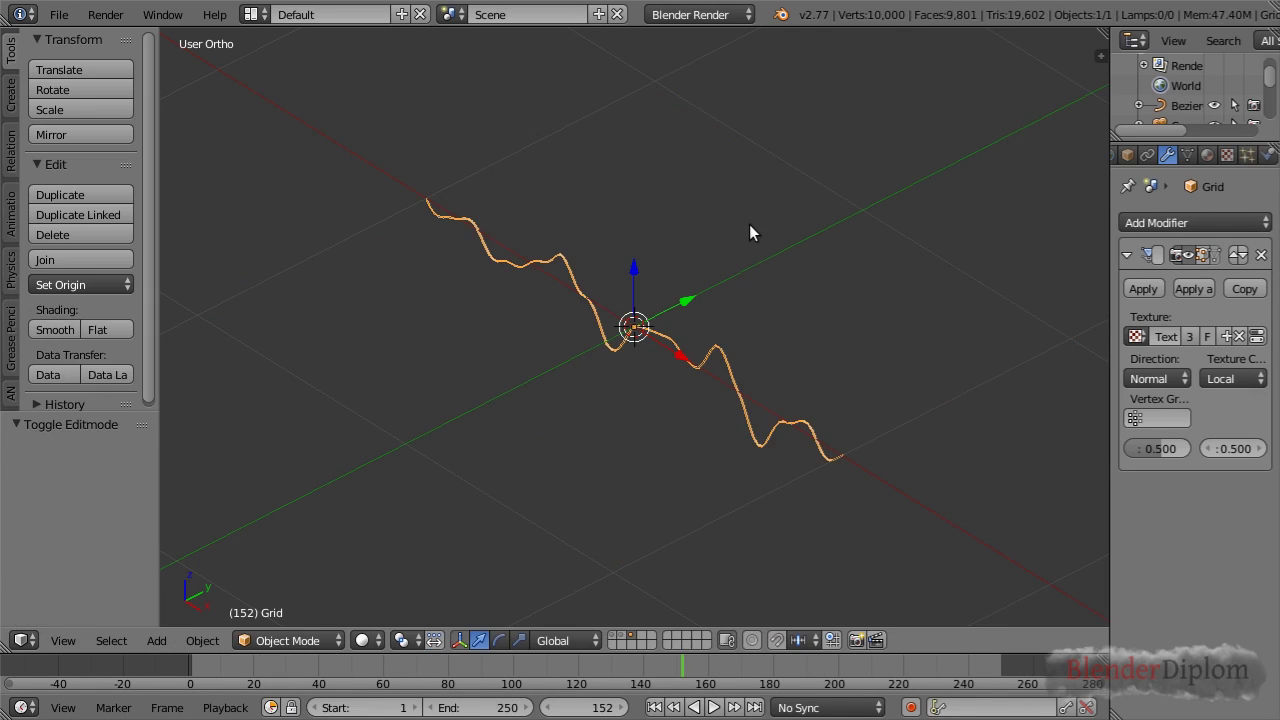
Orbit around the wave line and inspect the Clouds texture driving the displacement
middle_click_drag(723, 349, 794, 301)
scroll(820, 292, "up", 4)
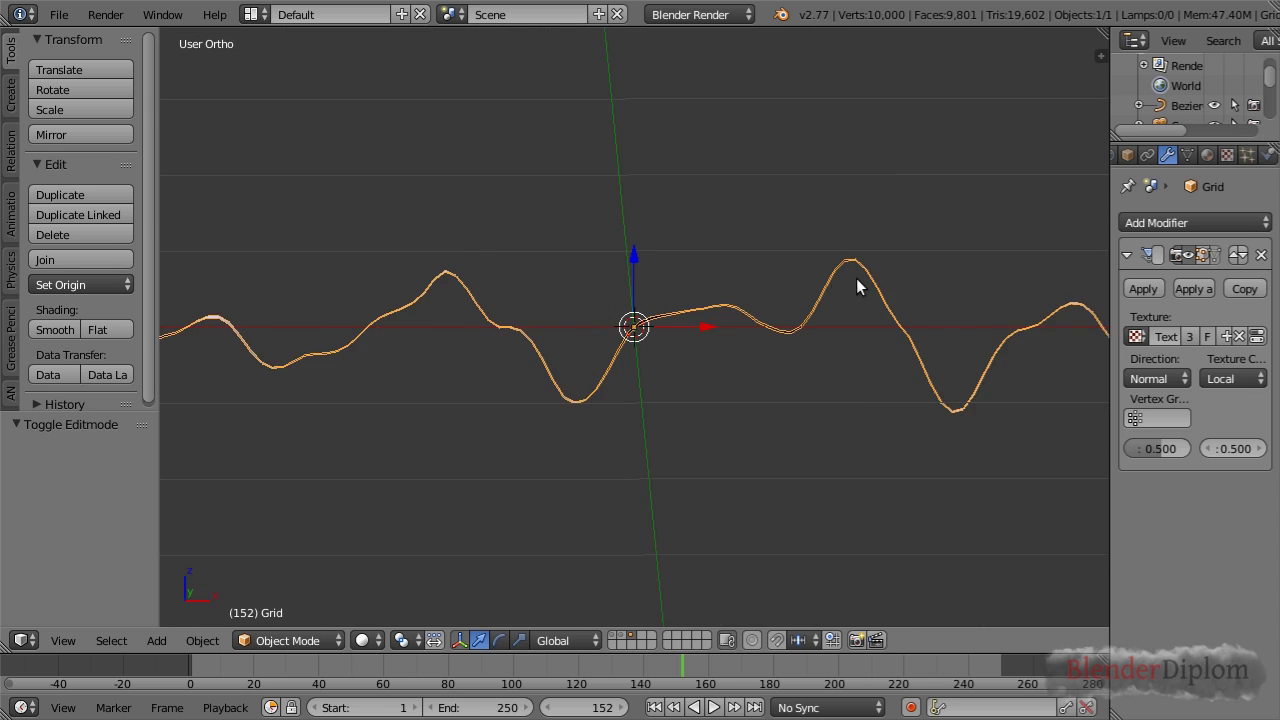
scroll(856, 278, "down", 1)
left_click(1228, 157)
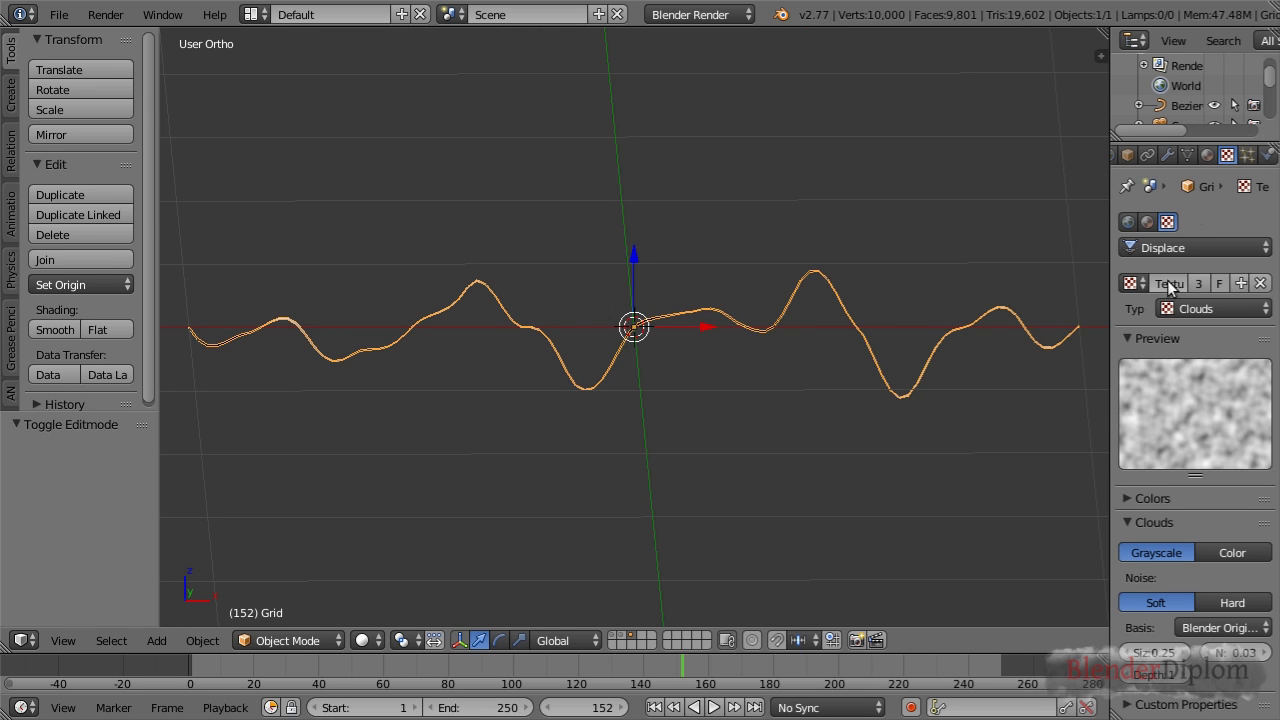
middle_click_drag(840, 409, 778, 386)
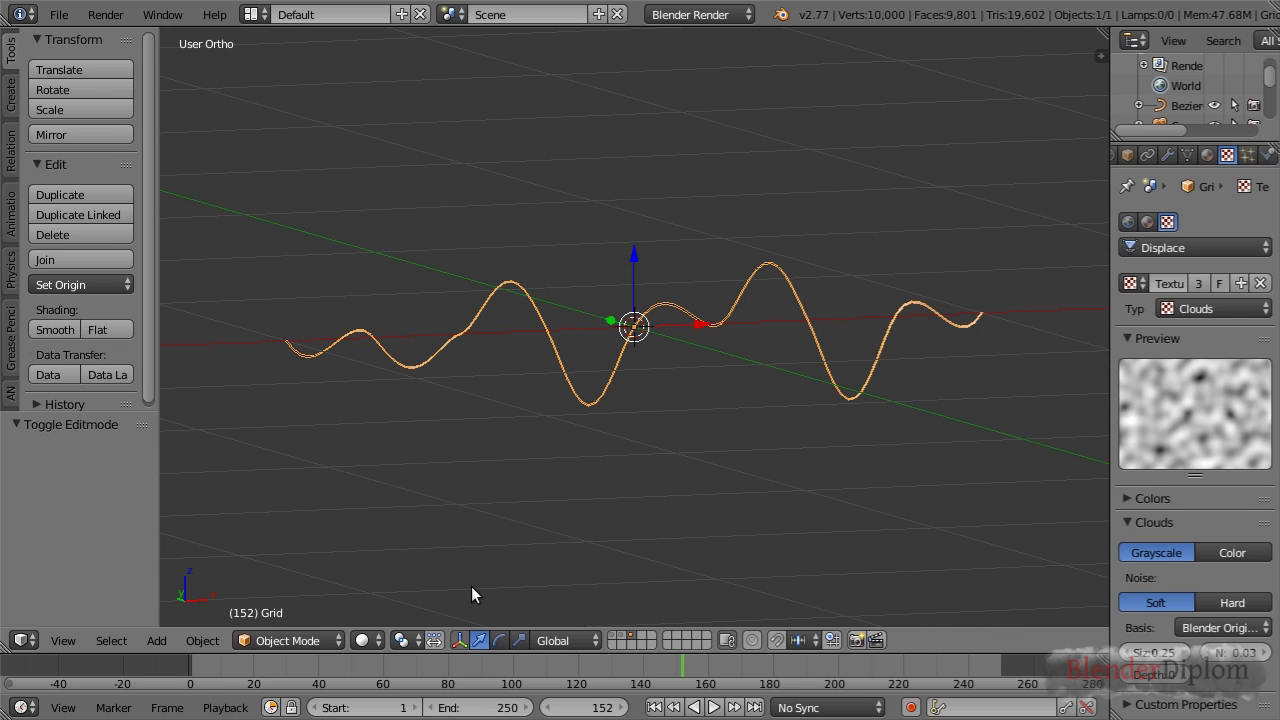
Switch to the layer holding Cube.001, select it, and use a perspective view
left_click(625, 643)
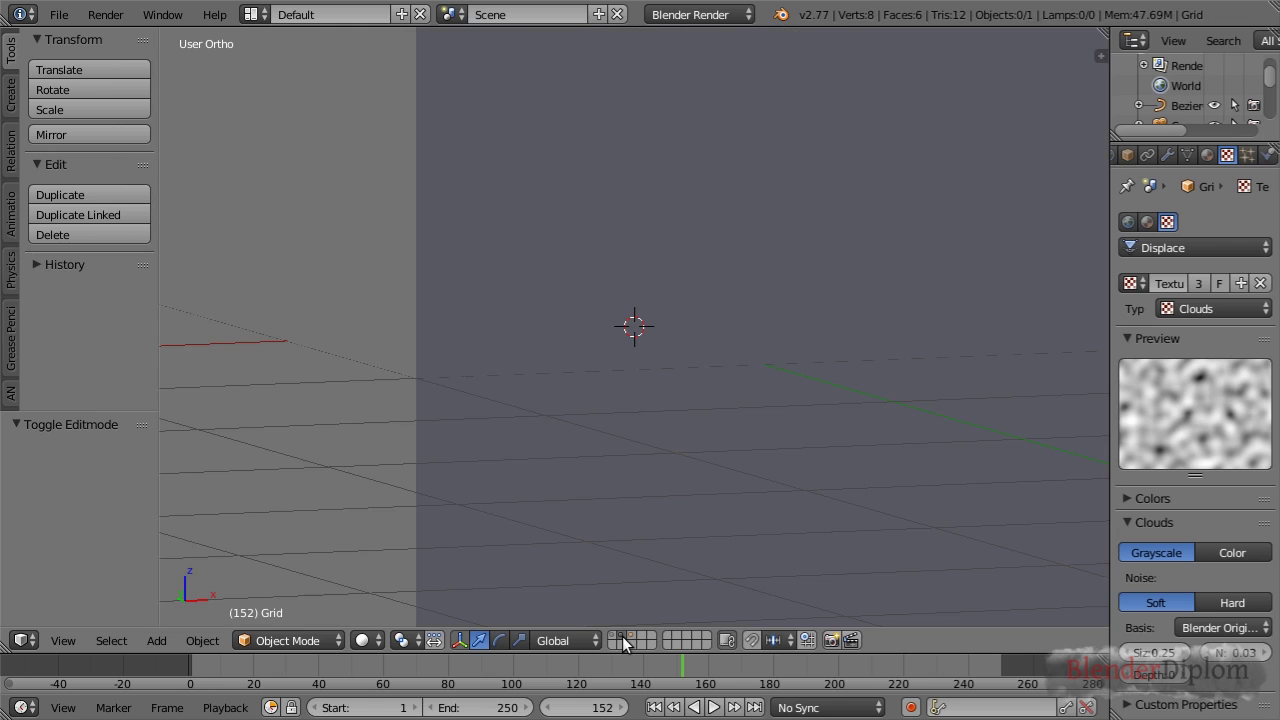
right_click(641, 313)
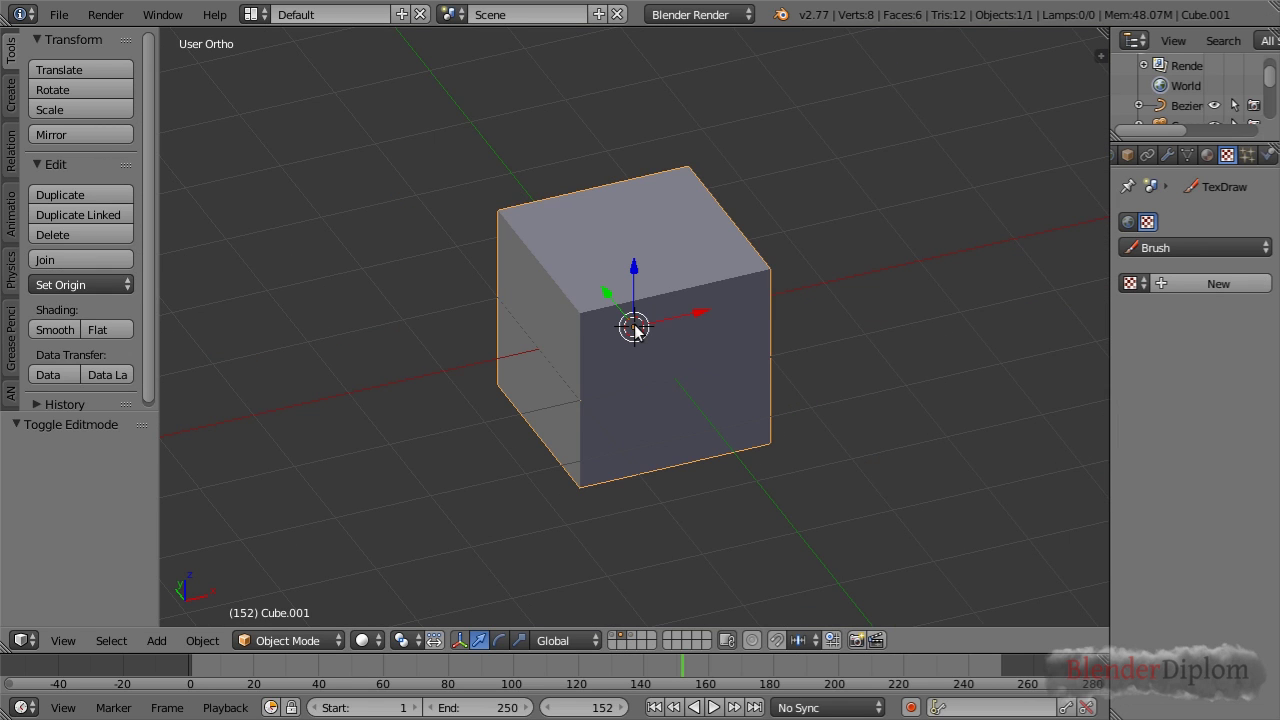
key("KP_5")
scroll(709, 414, "down", 3)
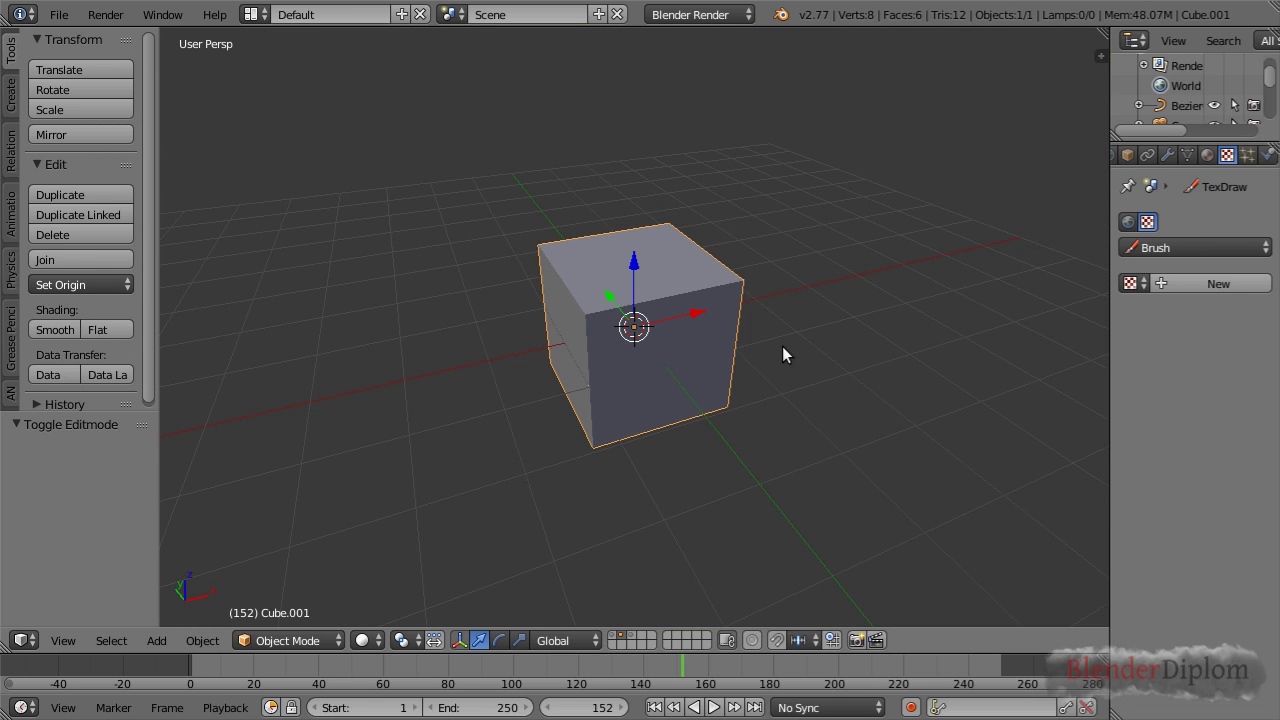
Move the cube along Y to -3.286 and keyframe only its X location
key("g")
key("y")
left_click(898, 523)
middle_click_drag(886, 391, 674, 417)
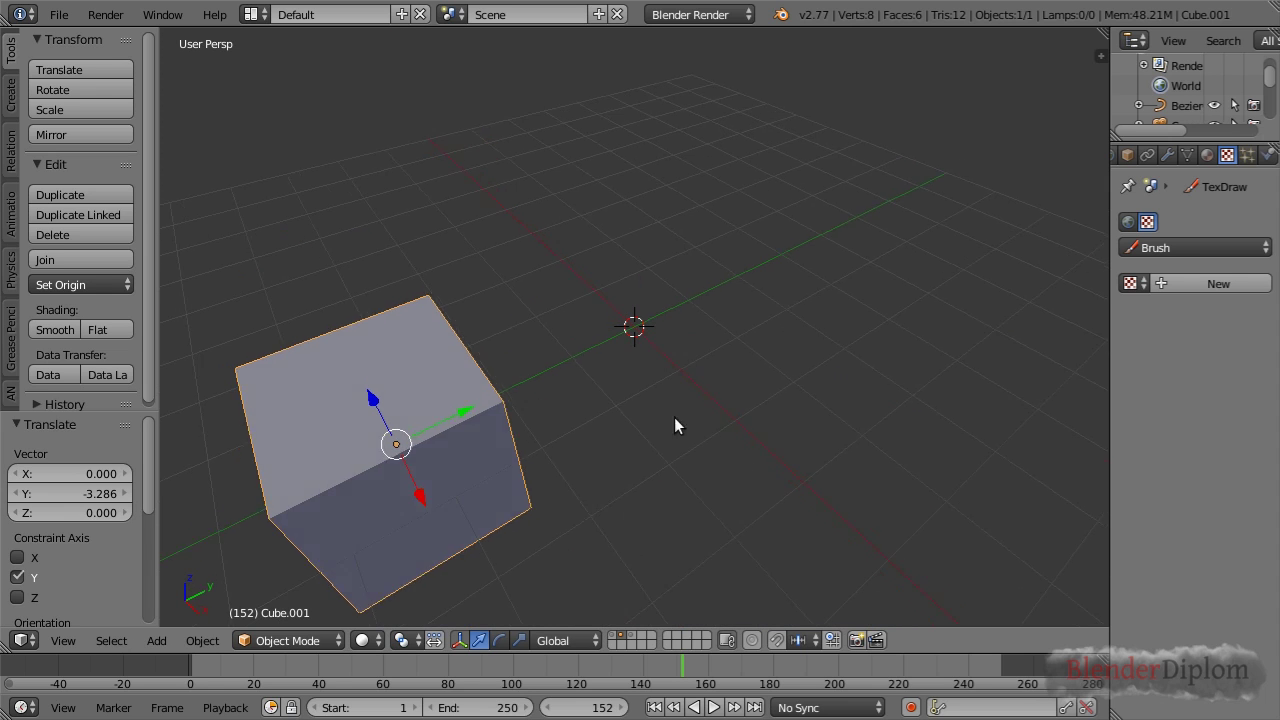
key("n")
right_click(994, 92)
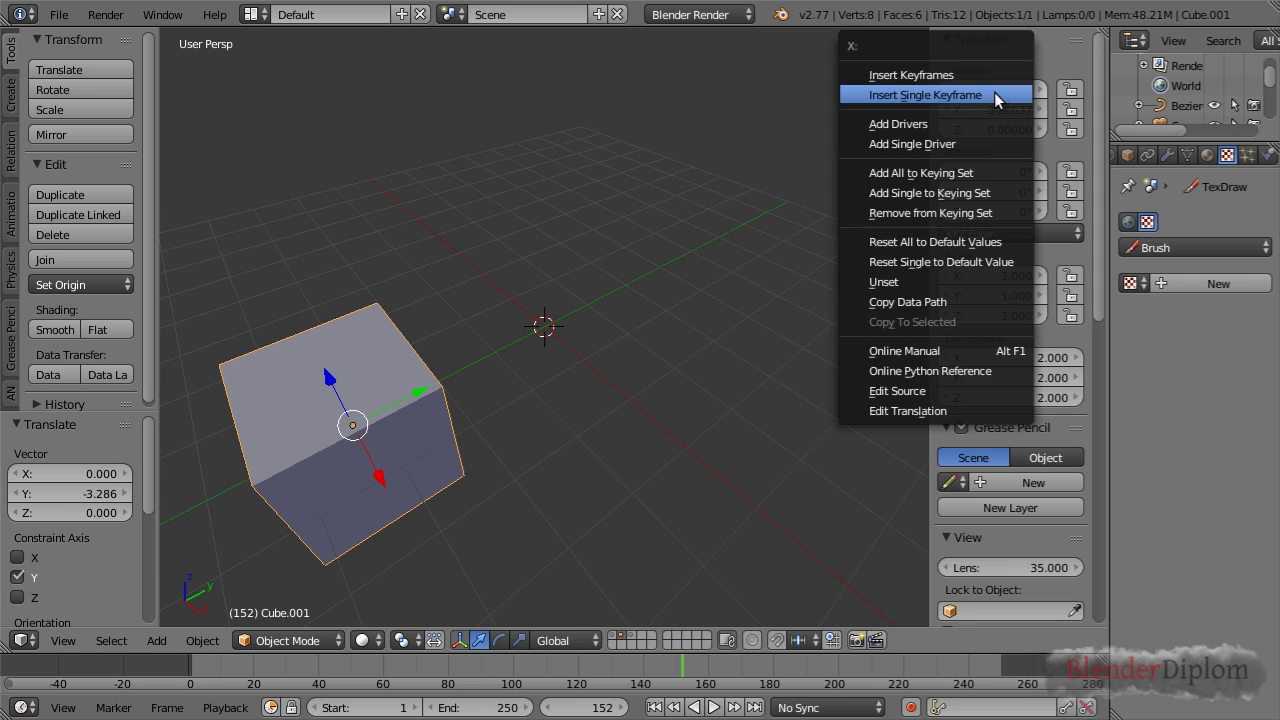
left_click(997, 90)
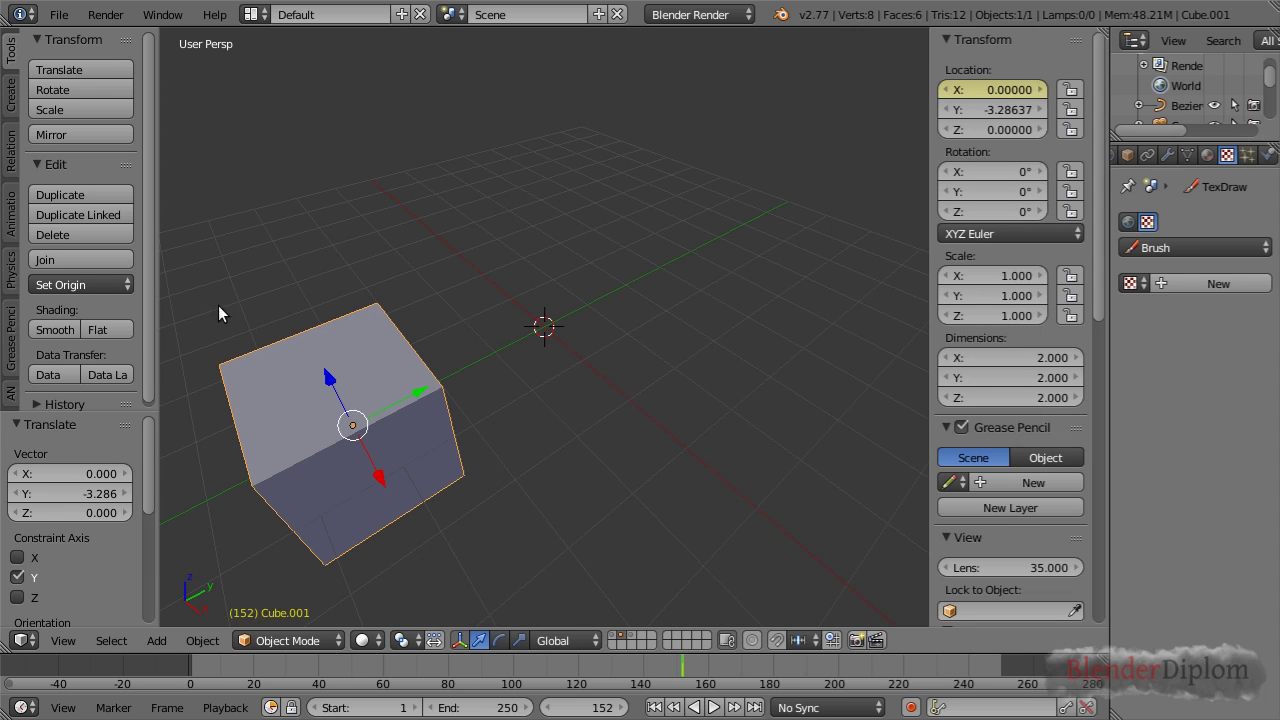
Split the 3D view and turn the left half into a Graph Editor
left_click_drag(7, 646, 494, 646)
left_click(21, 640)
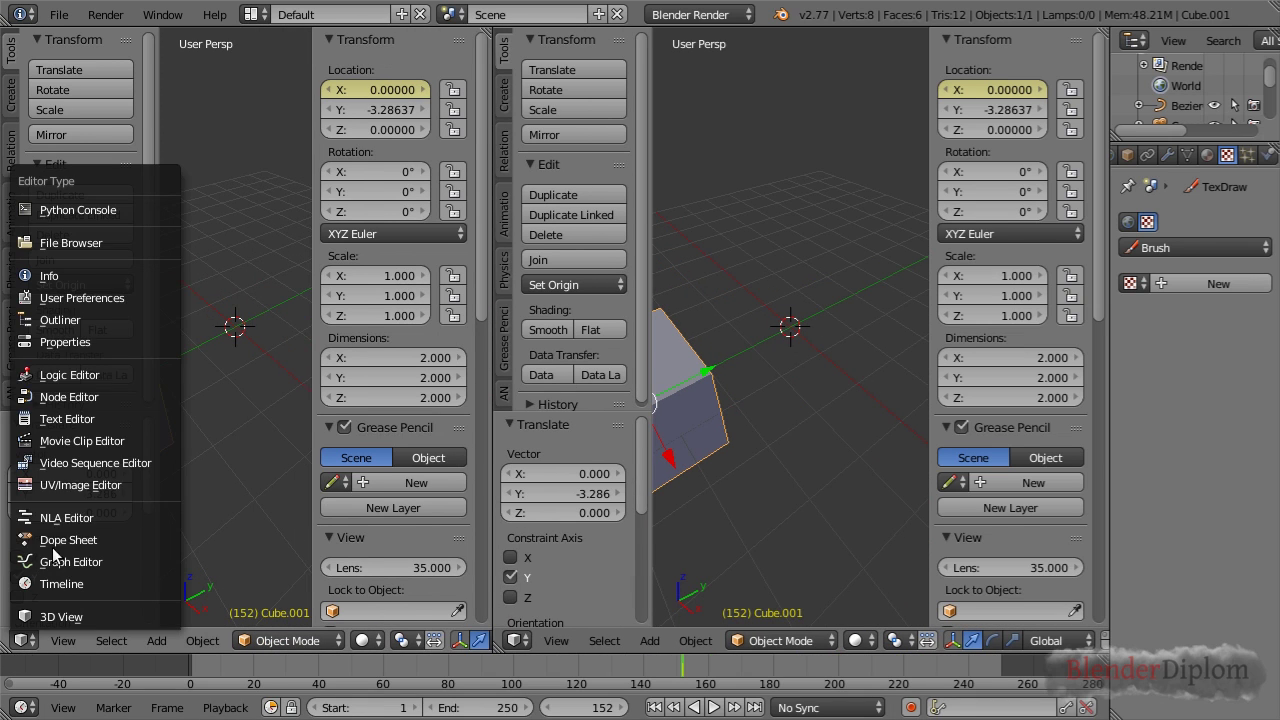
left_click(72, 562)
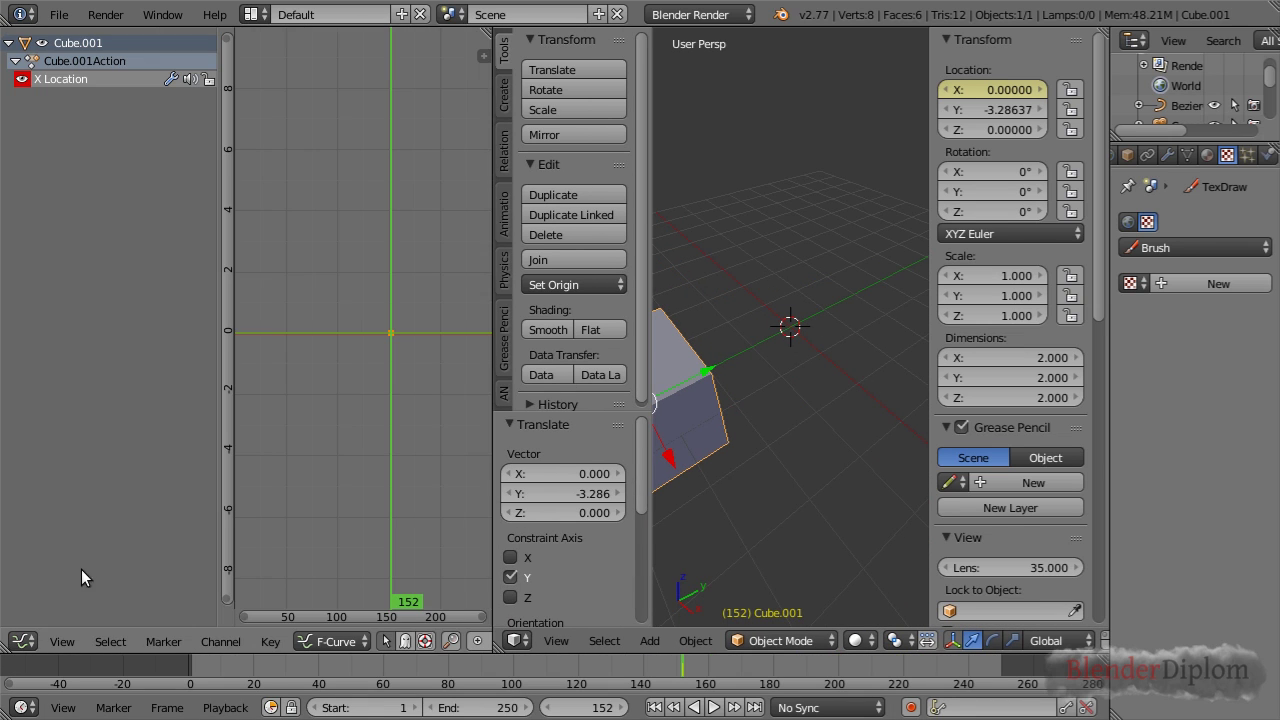
Add a Noise modifier with scale 24.700 to the X Location curve and play it back
left_click(483, 55)
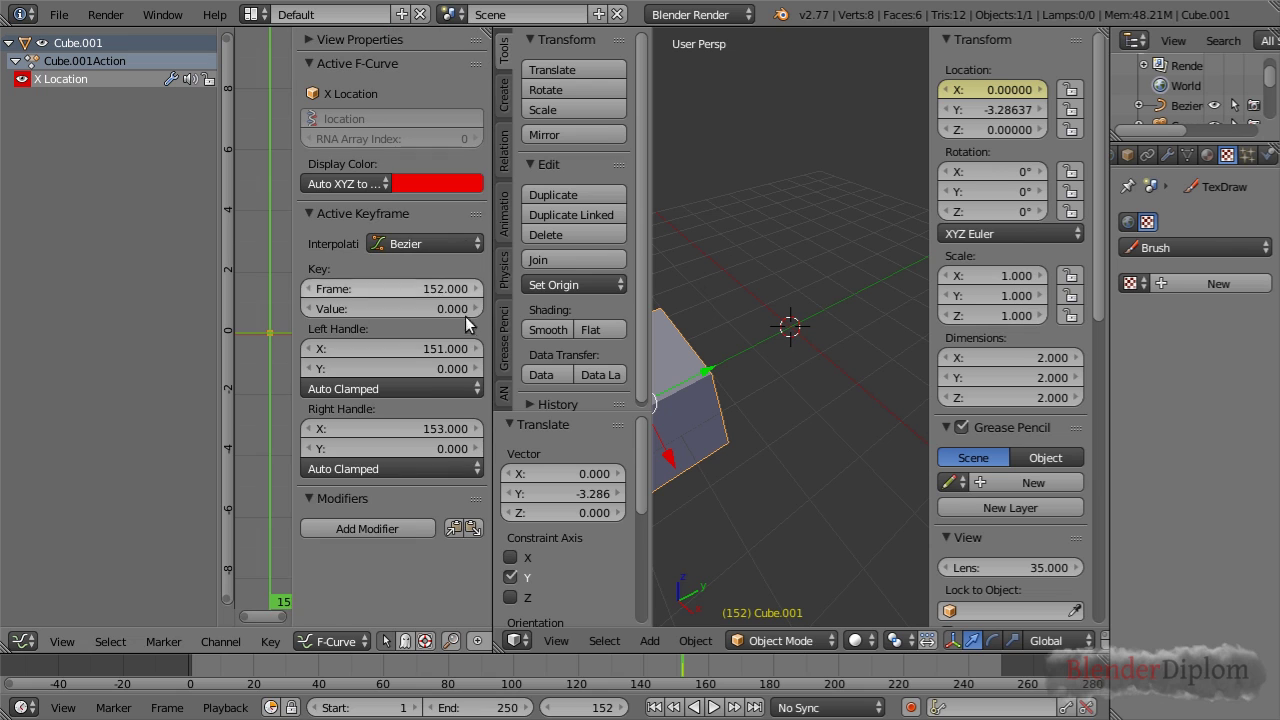
left_click(396, 529)
left_click(375, 529)
scroll(373, 530, "down", 4)
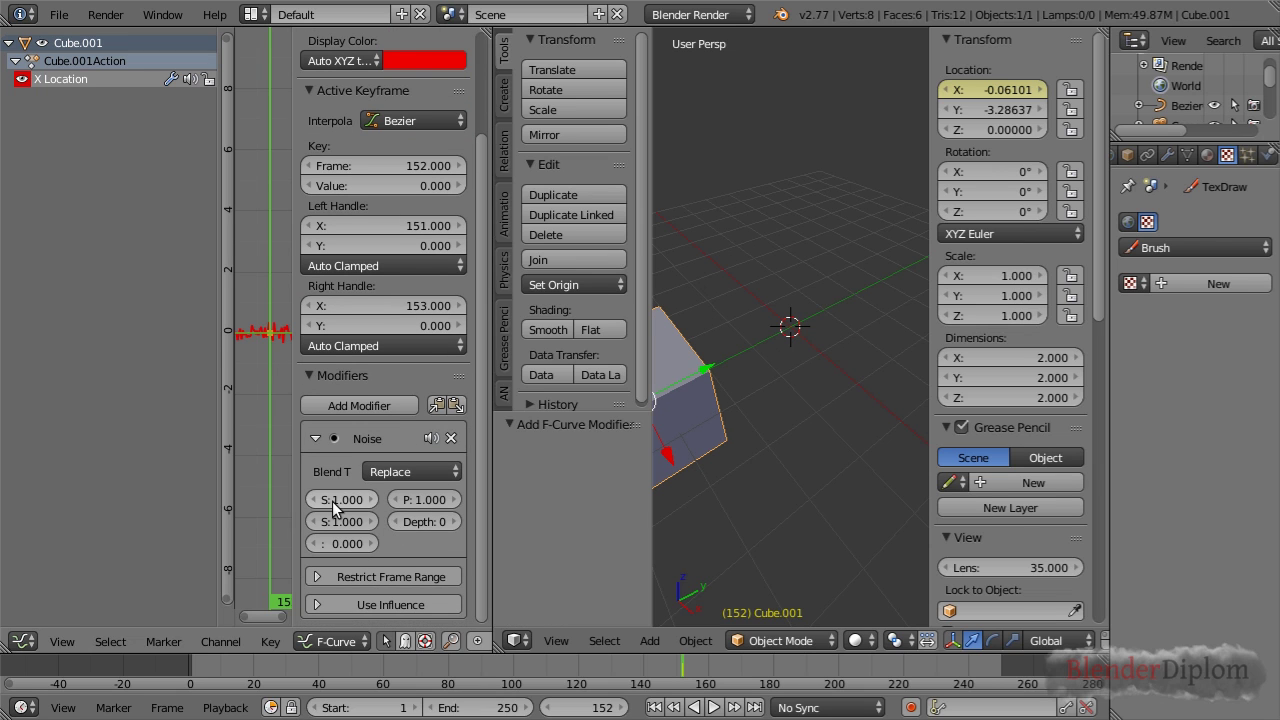
mouse_move(333, 503)
left_mouse_down()
mouse_move(360, 503)
mouse_move(333, 503)
left_mouse_up()
key("alt+a")
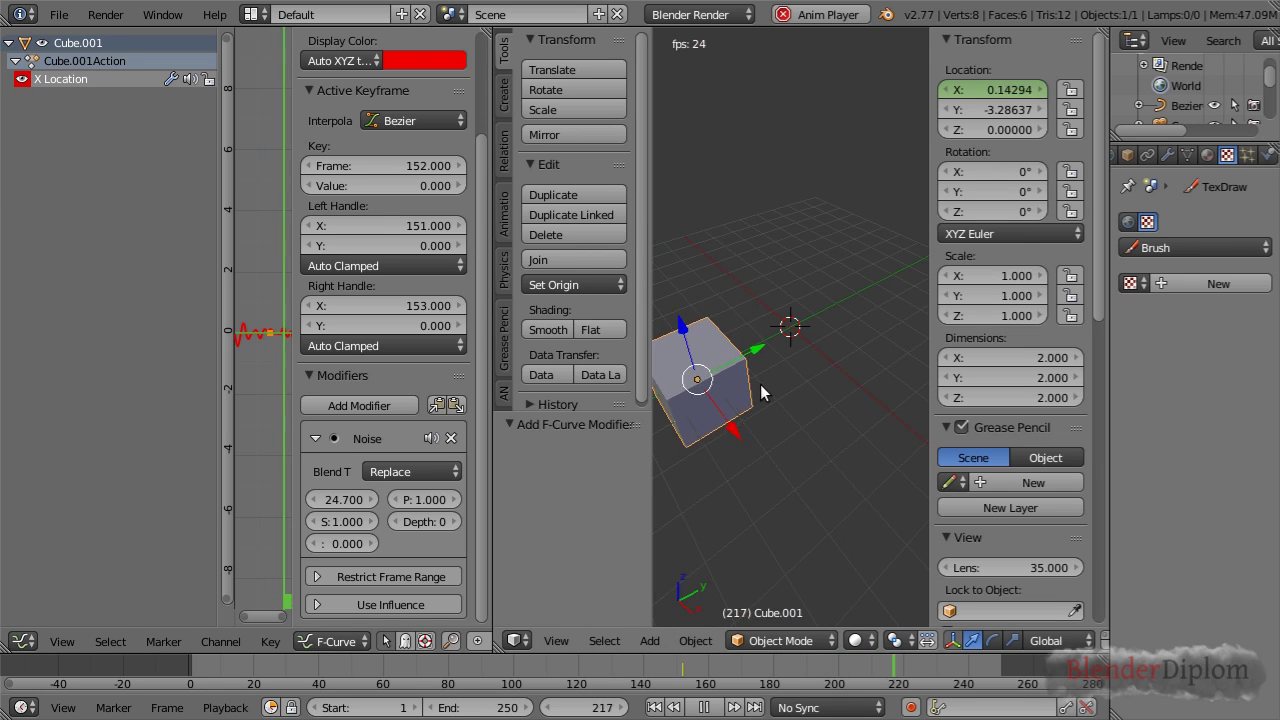
key("alt+a")
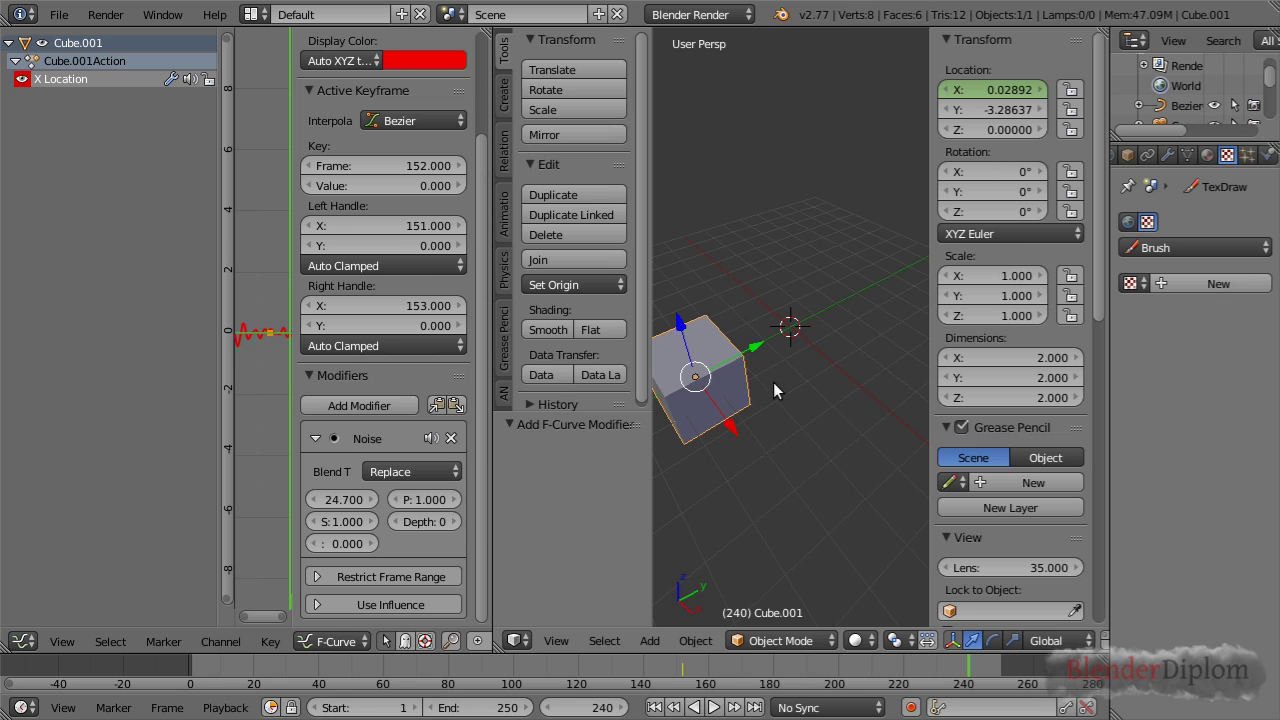
Switch to the Compositing layout and unhide the cubes for comparison
left_click(259, 17)
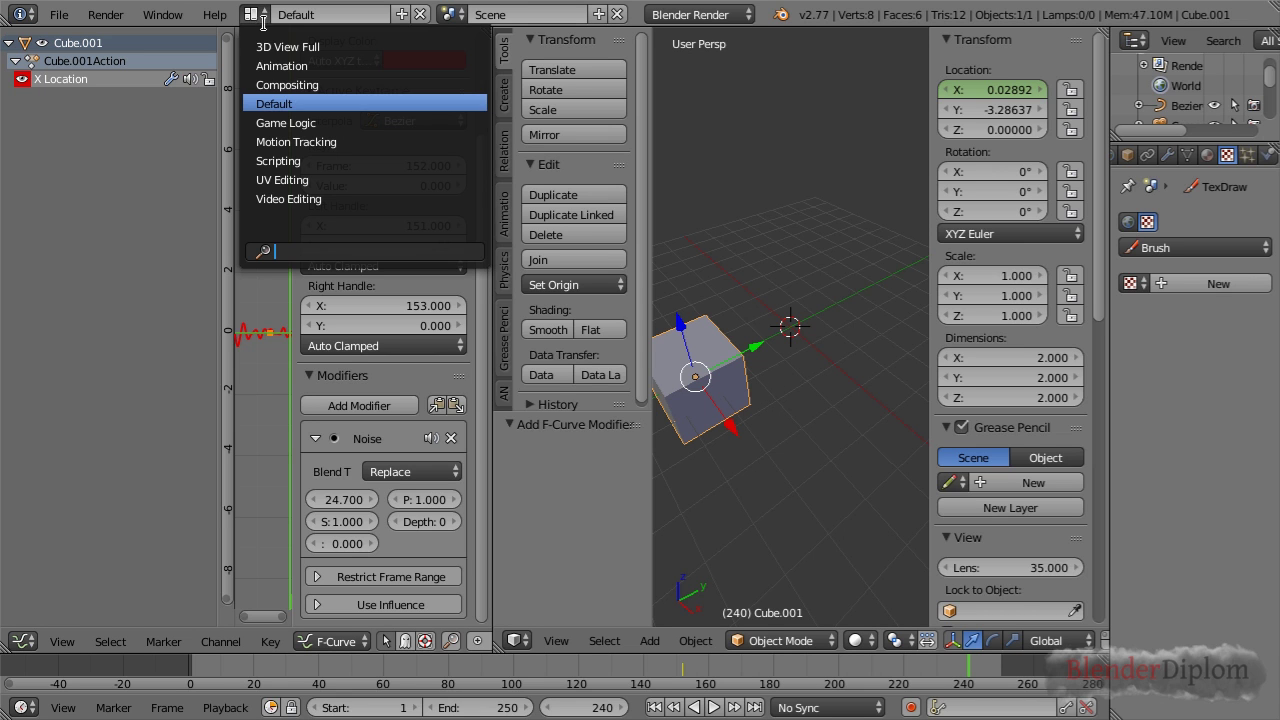
left_click(288, 84)
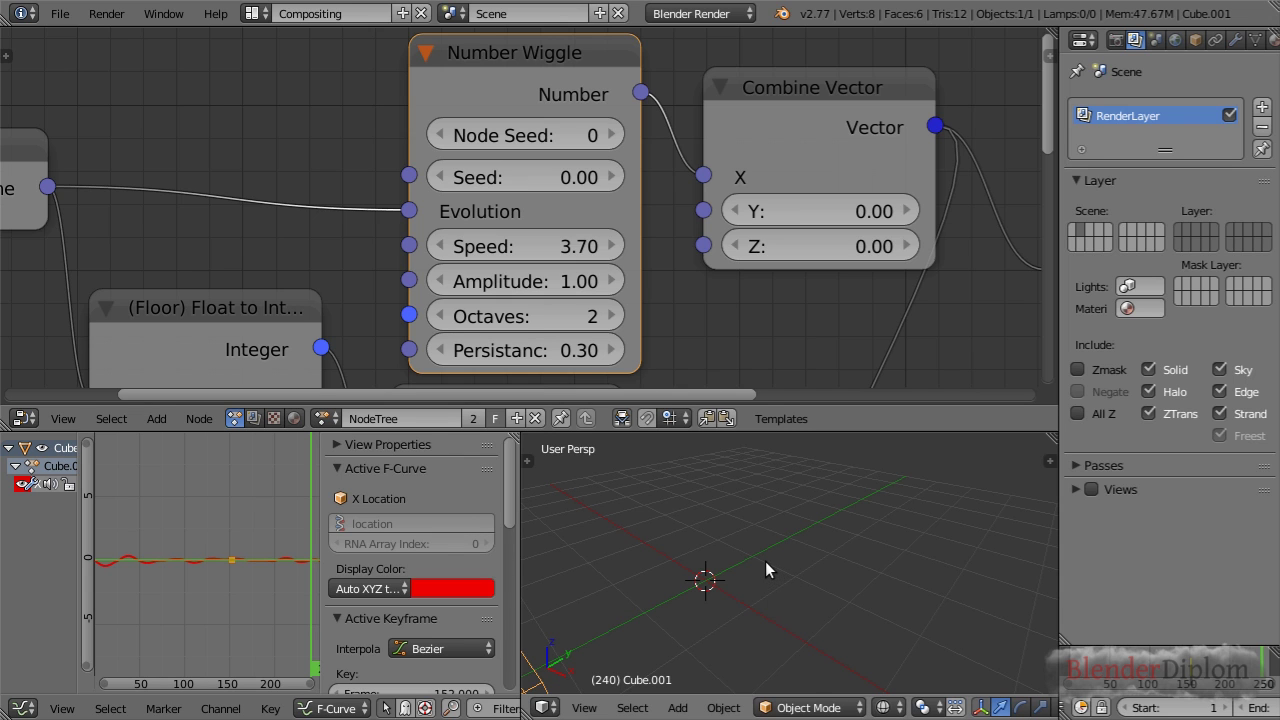
key("KP_Divide")
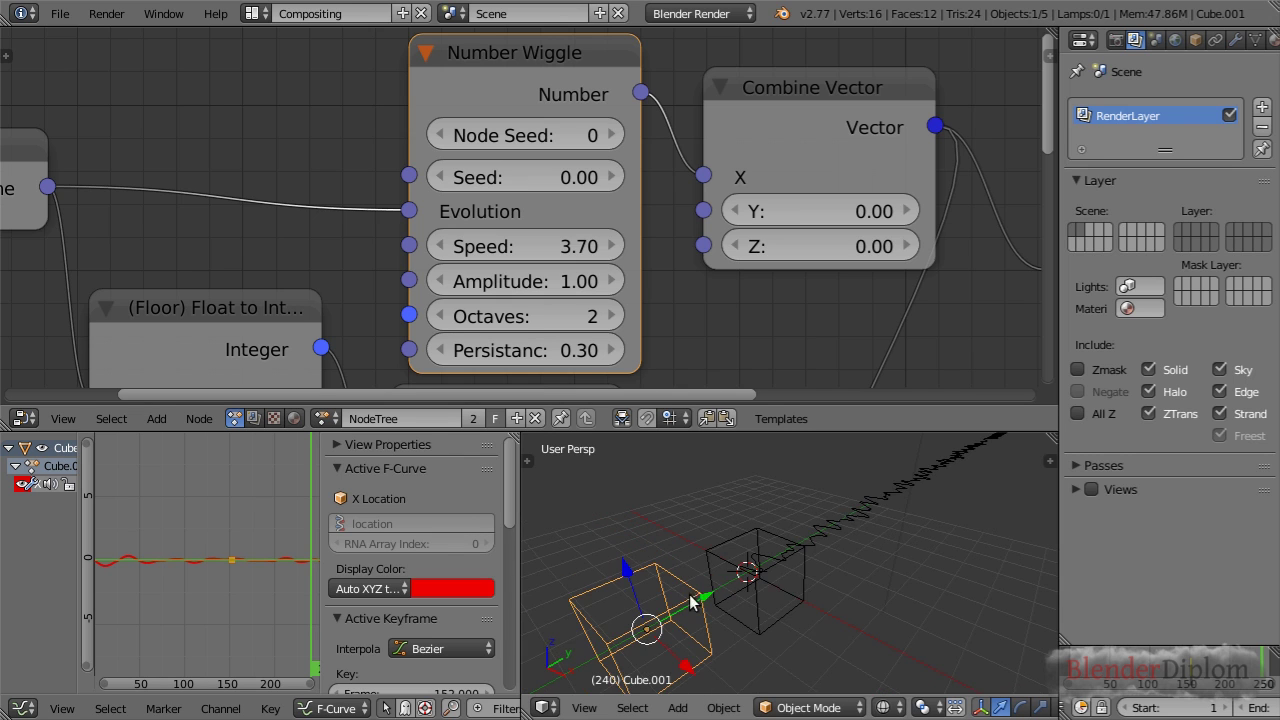
Widen the sidebar, set the Noise scale to 26.900, and play the comparison
scroll(378, 598, "down", 10)
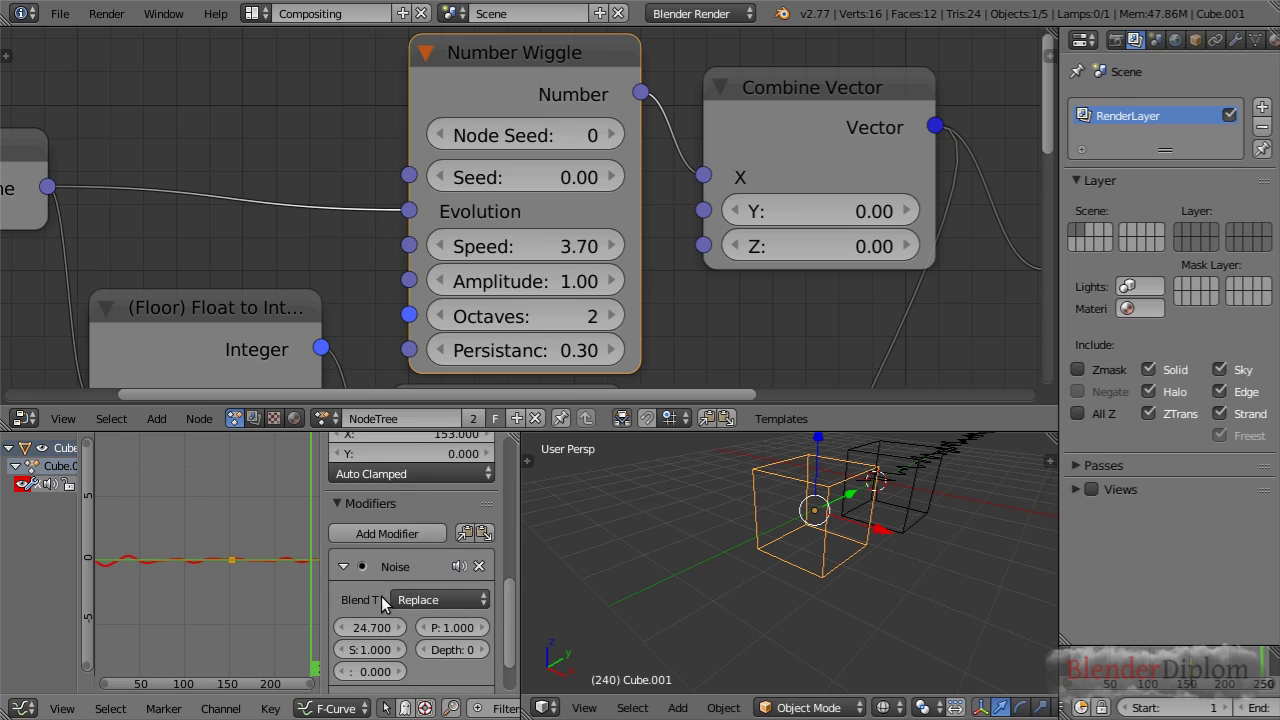
left_click_drag(318, 587, 266, 576)
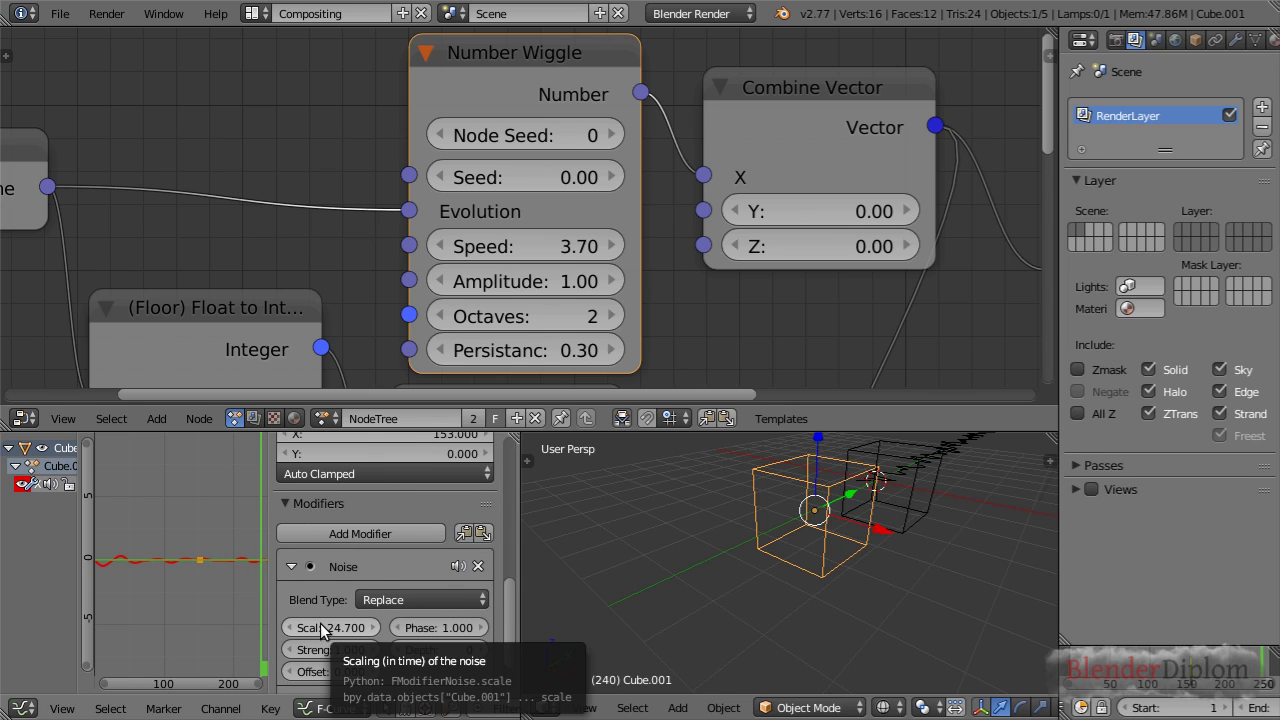
mouse_move(320, 623)
left_mouse_down()
mouse_move(280, 623)
mouse_move(320, 623)
left_mouse_up()
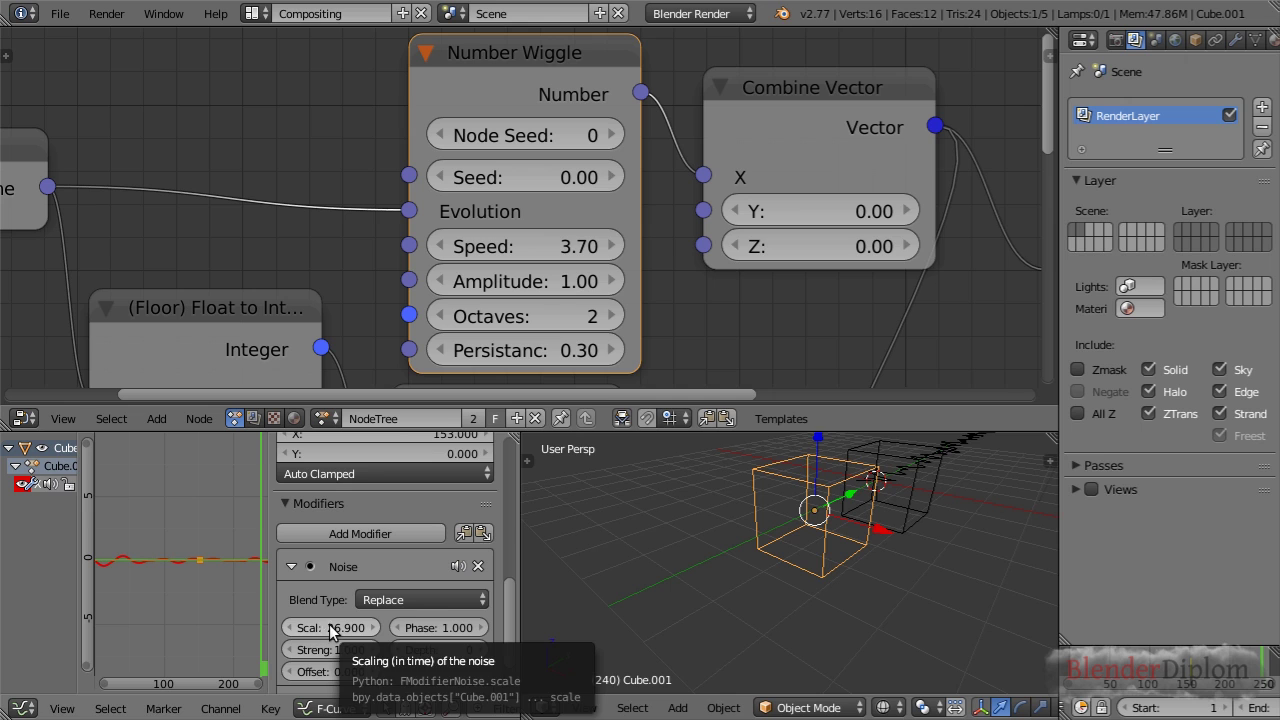
key("alt+a")
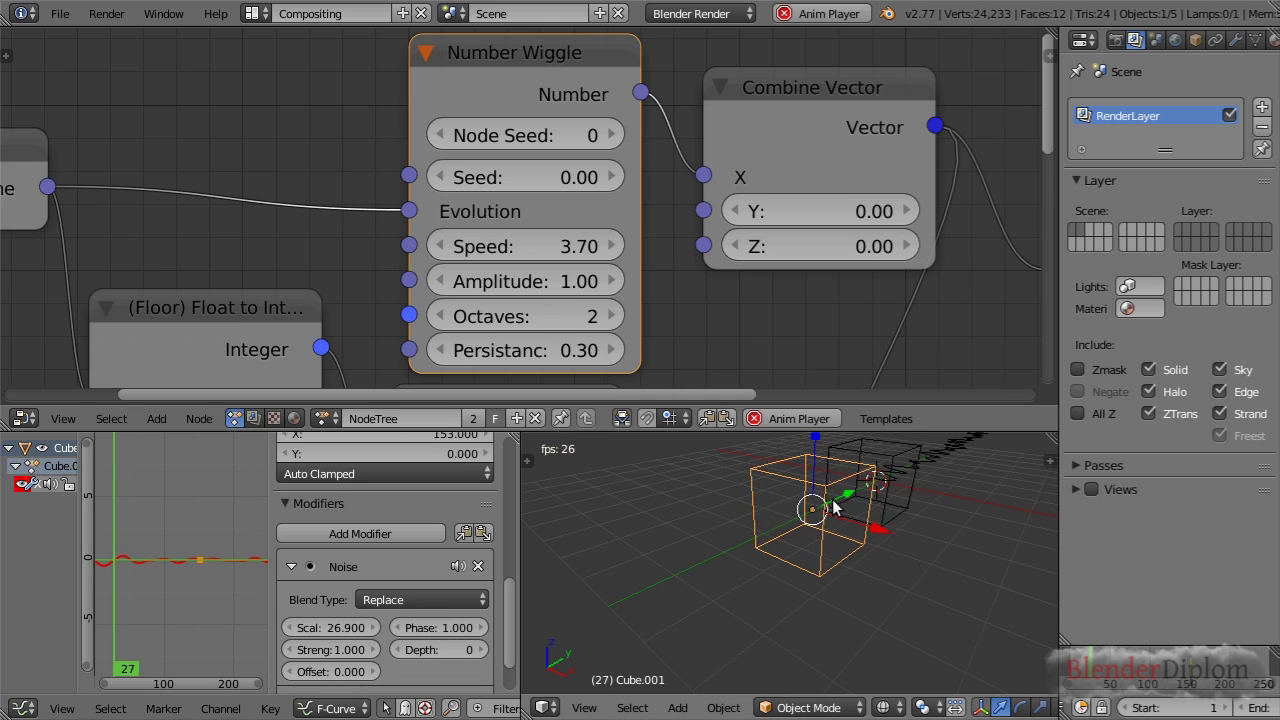
key("alt+a")
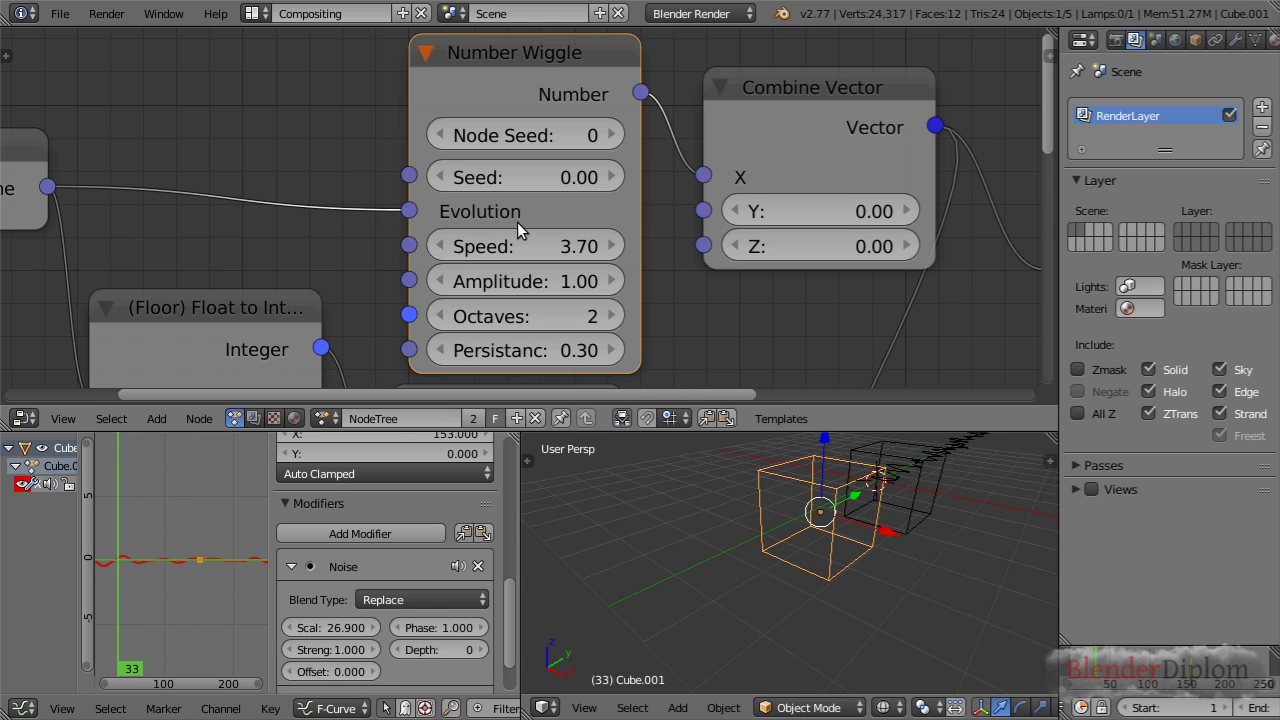
Set Number Wiggle Speed 5.80 and Amplitude 6.49, and Noise strength 13.900, then play
left_click_drag(523, 246, 612, 246)
key("alt+a")
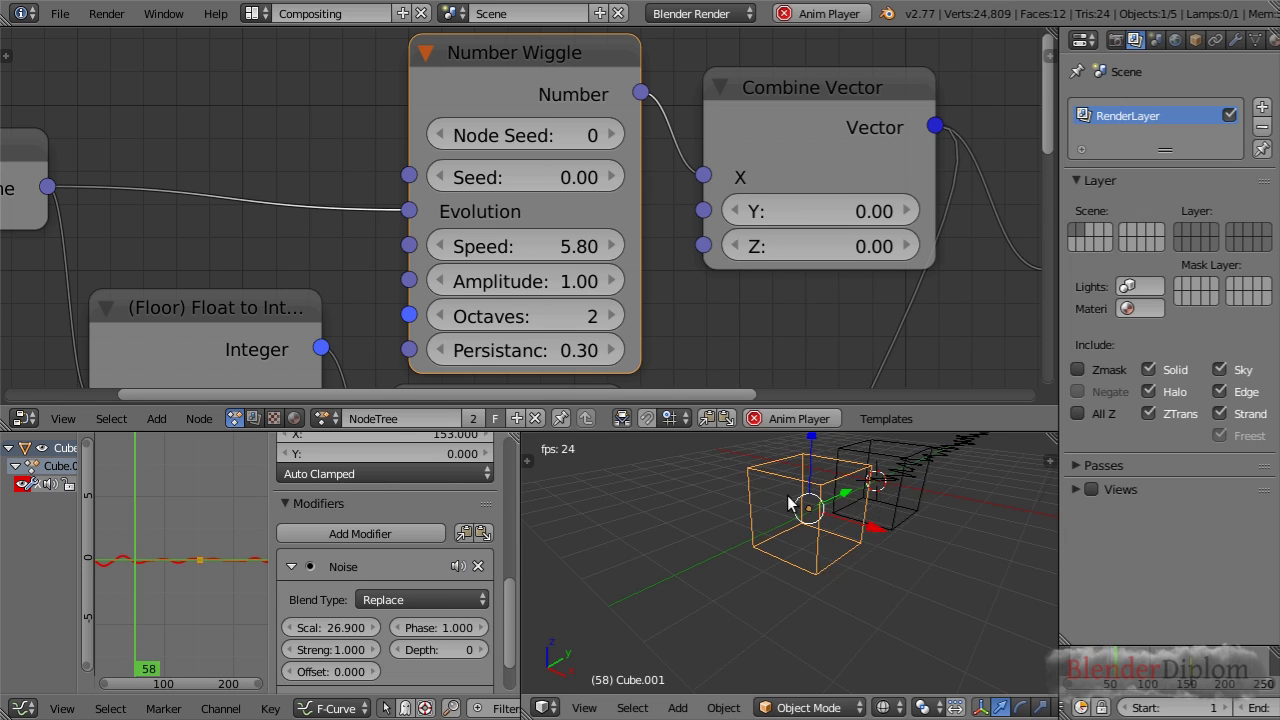
key("alt+a")
middle_click_drag(921, 502, 885, 533)
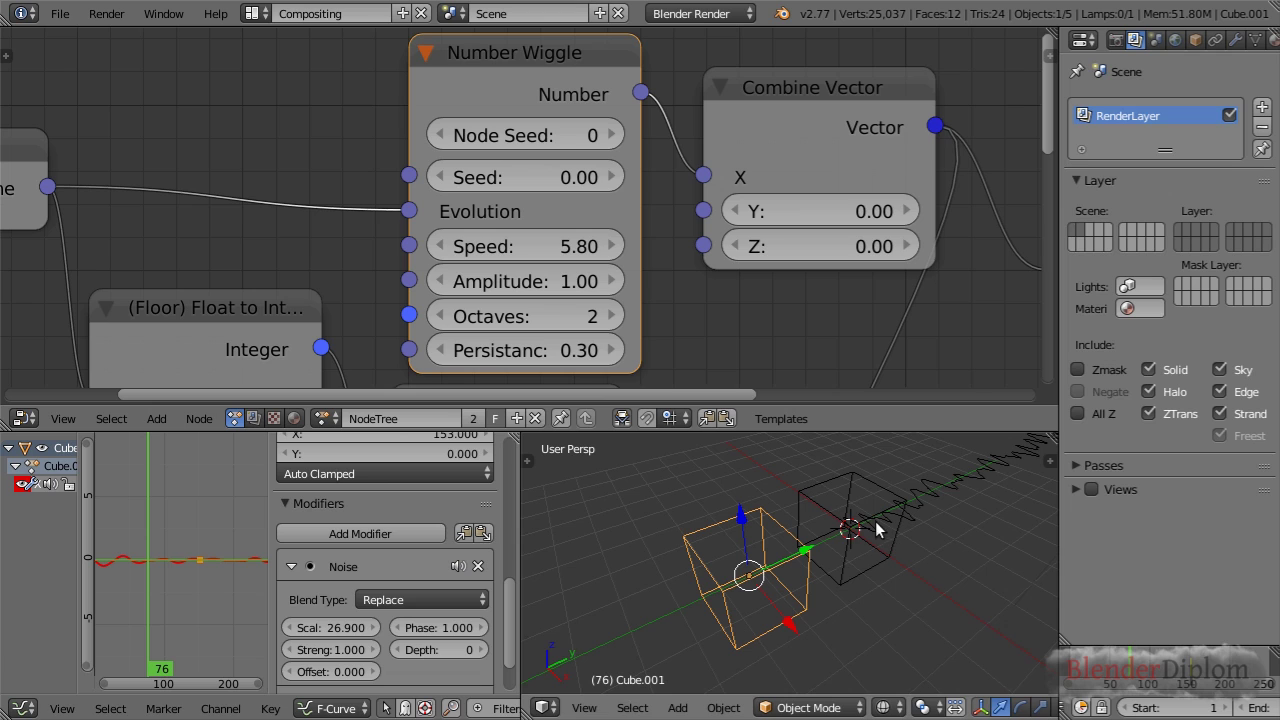
left_click_drag(332, 655, 400, 655)
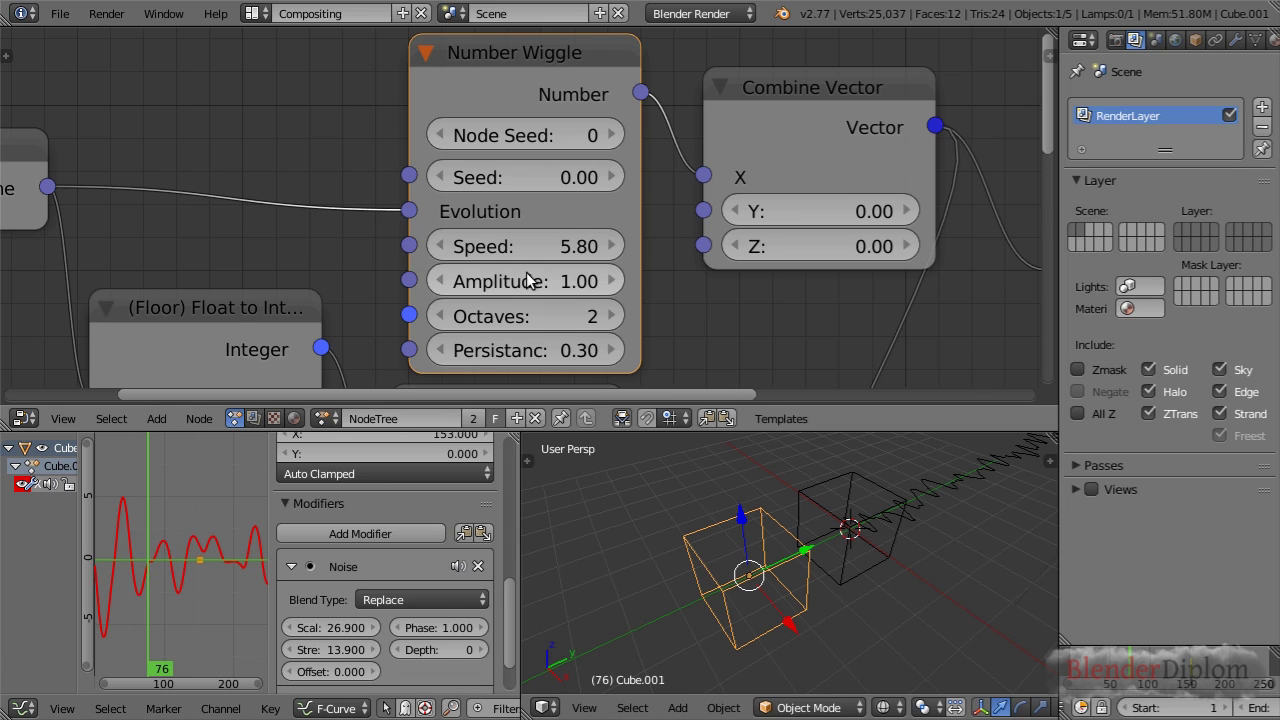
left_click_drag(528, 281, 602, 281)
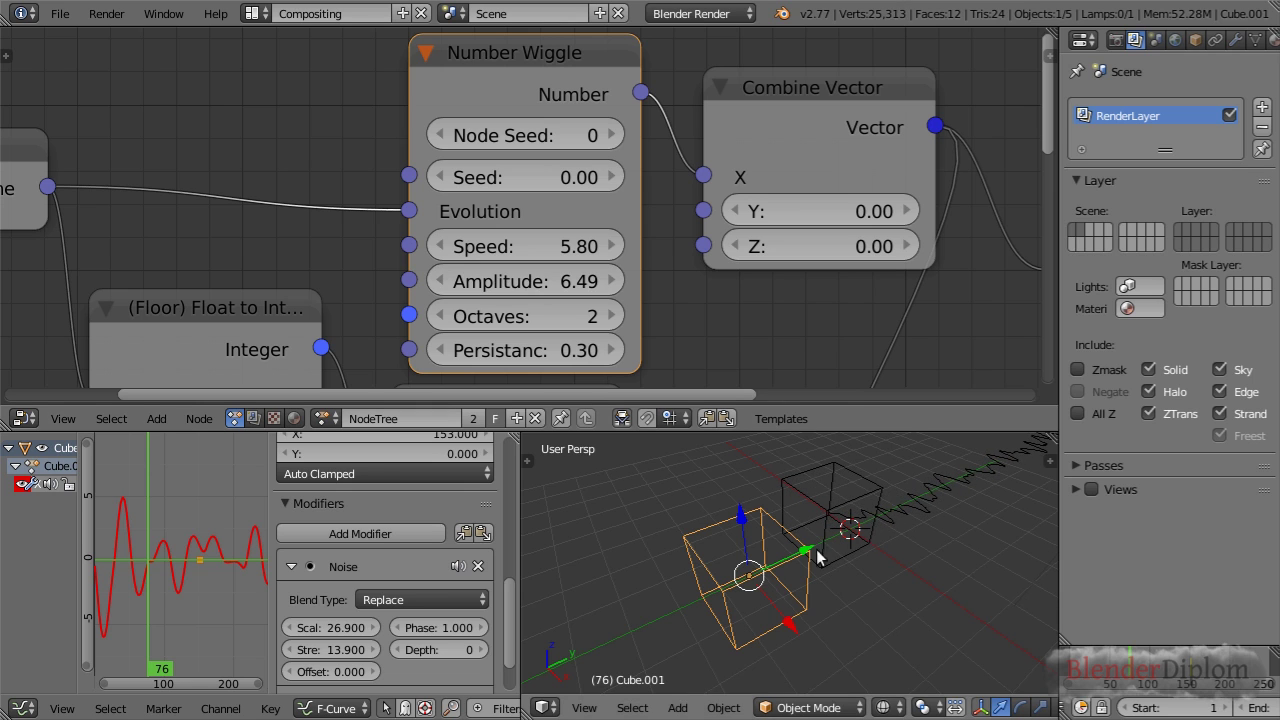
key("alt+a")
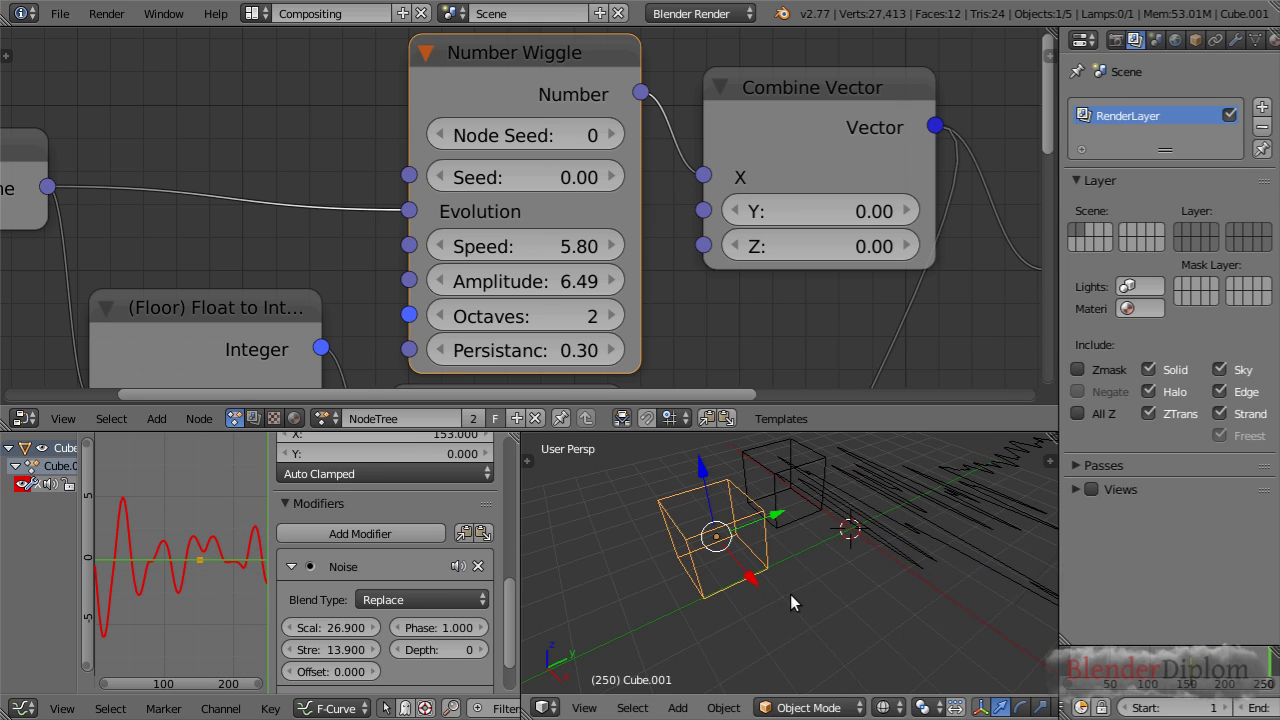
Set Number Wiggle Octaves to 1 and Seed to 0.84, and Noise Phase to -4.300
left_click(440, 316)
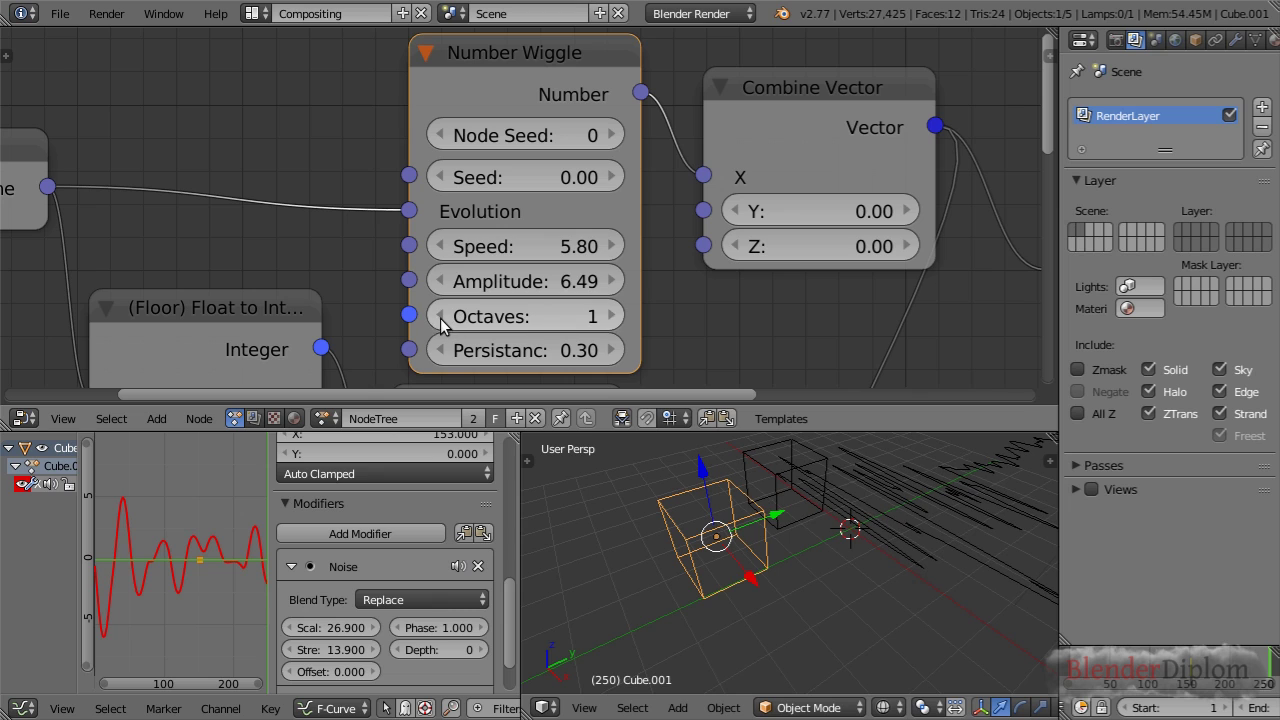
mouse_move(420, 627)
left_mouse_down()
mouse_move(520, 627)
mouse_move(421, 630)
left_mouse_up()
left_click_drag(510, 183, 600, 183)
key("alt+a")
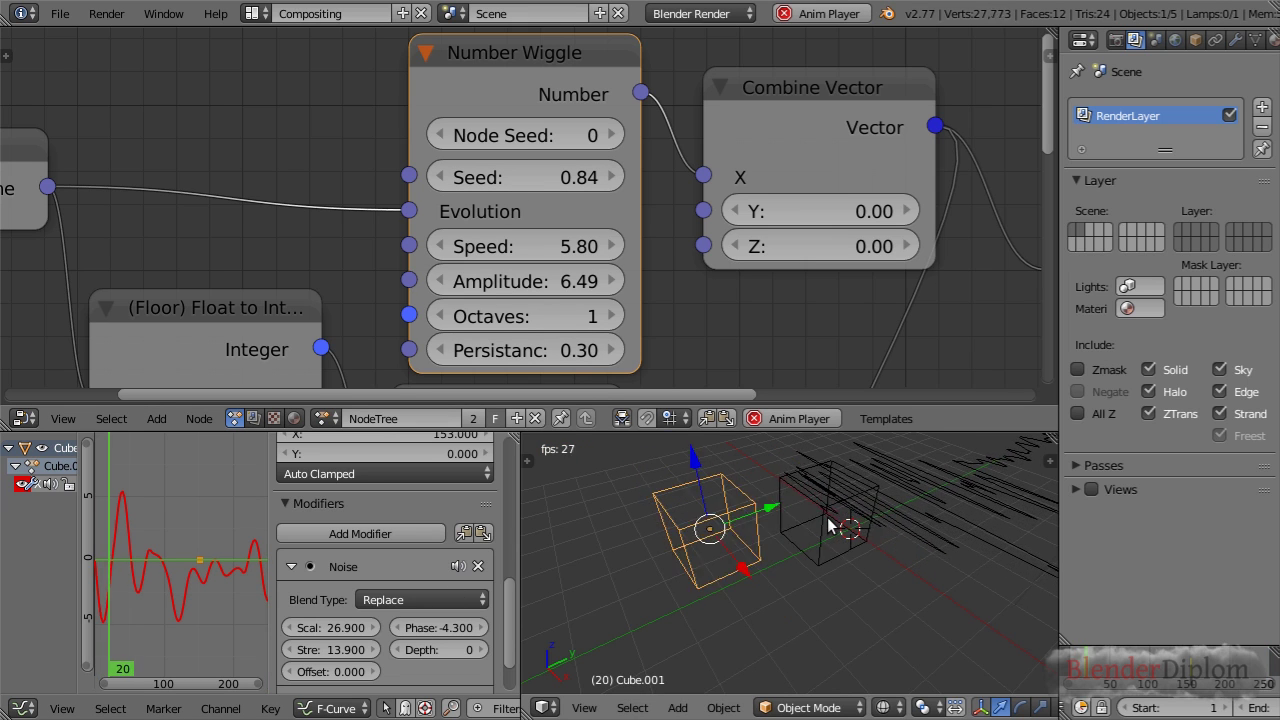
key("alt+a")
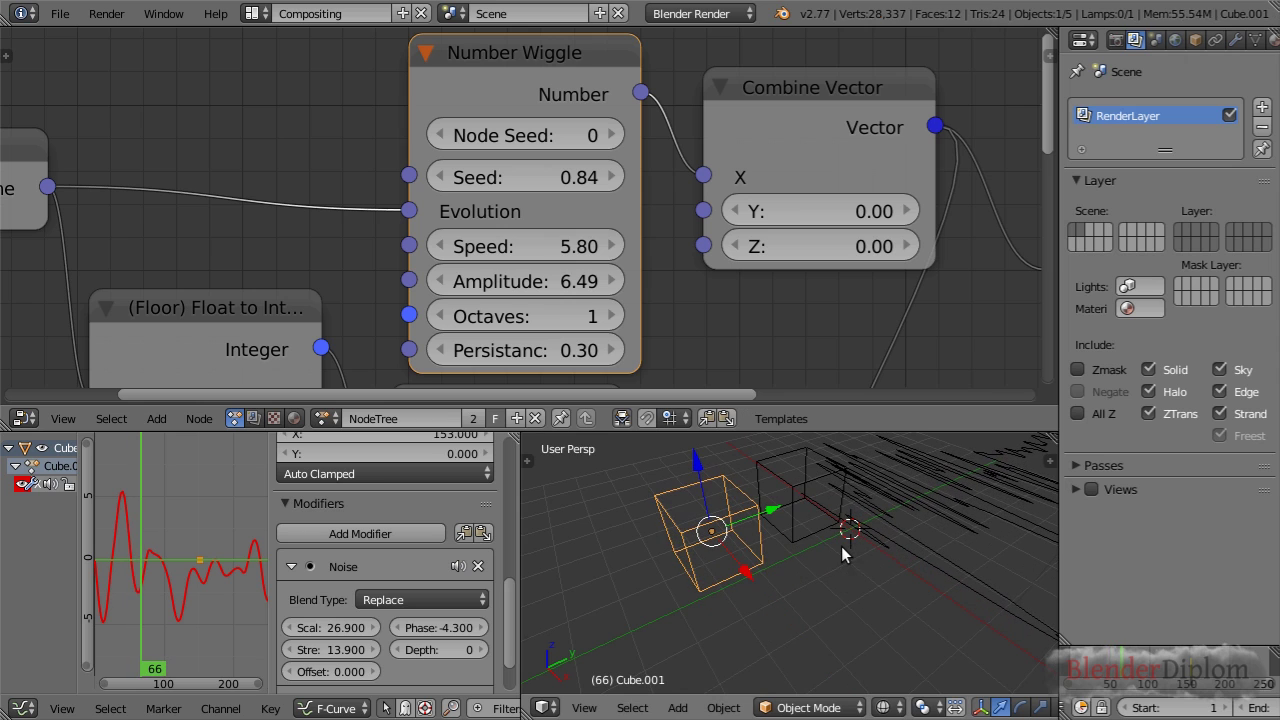
Set Noise Offset to 96.400 and test Evolution by hand before relinking the frame output
scroll(467, 596, "down", 1)
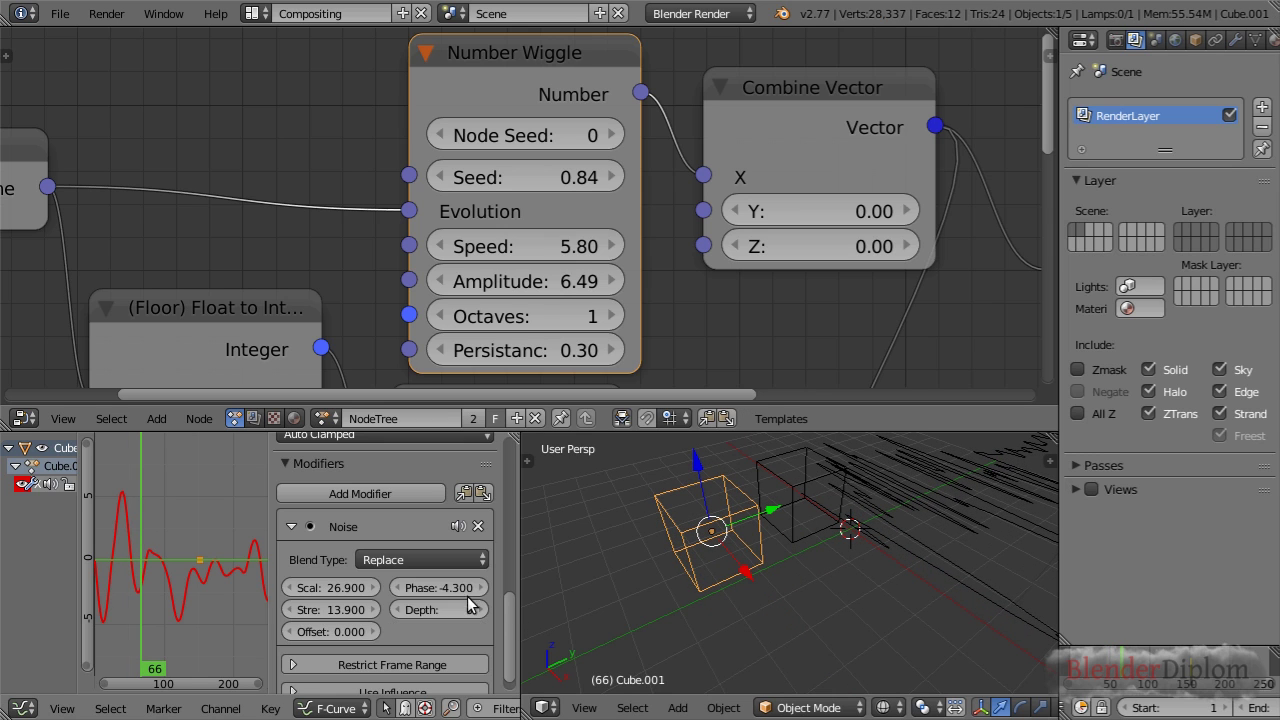
left_click_drag(335, 641, 535, 641)
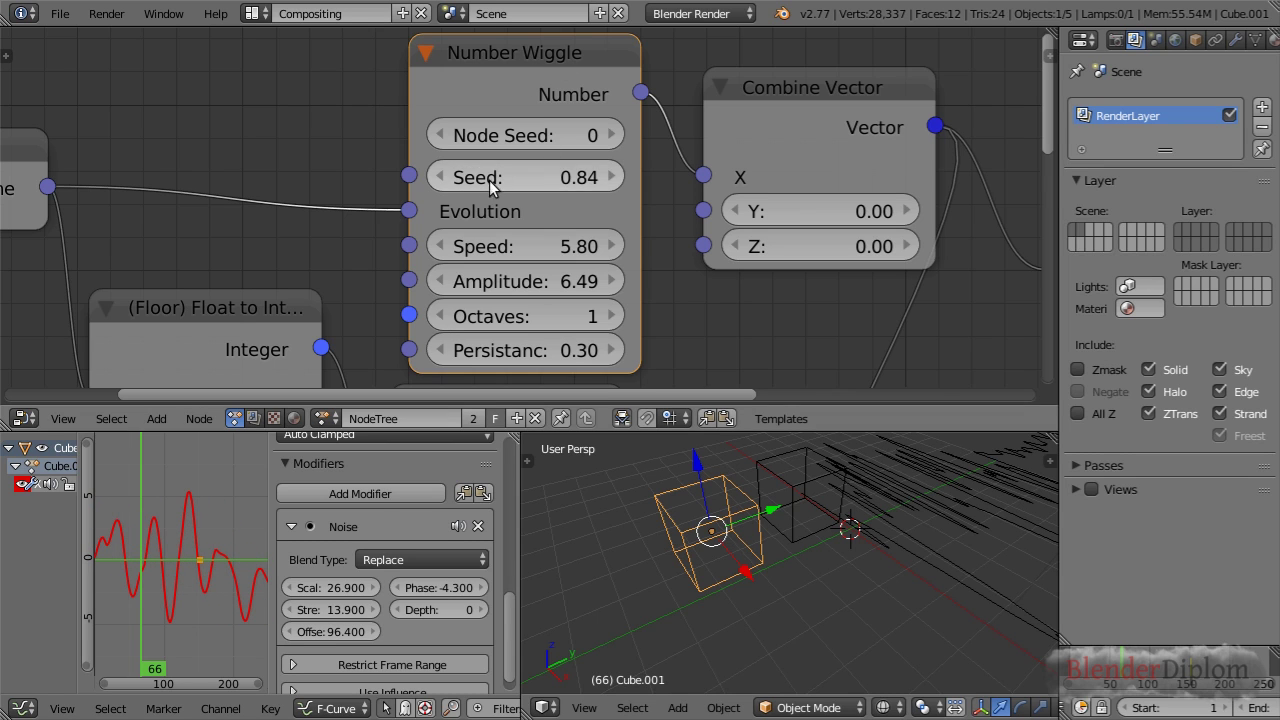
left_click_drag(409, 210, 372, 208)
left_click_drag(500, 211, 597, 211)
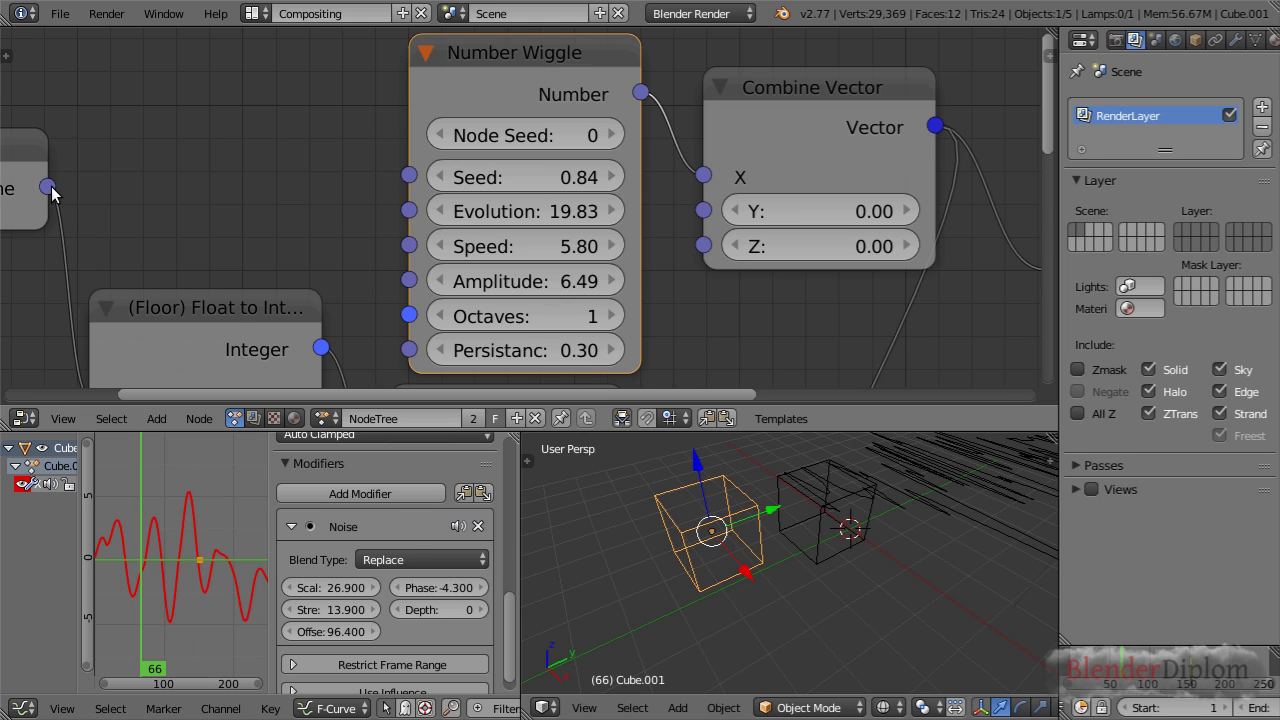
left_click_drag(50, 186, 412, 210)
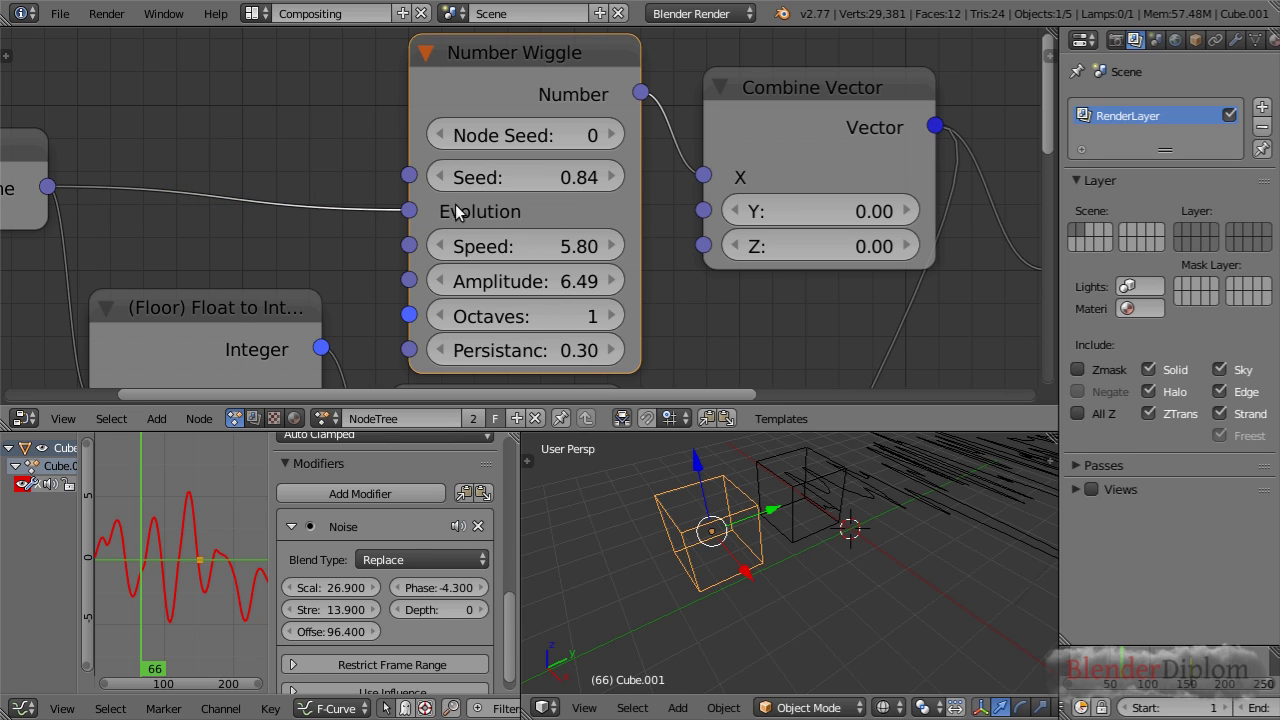
Check the Time Info link, then play the animation and stop at frame 199
scroll(469, 204, "down", 2)
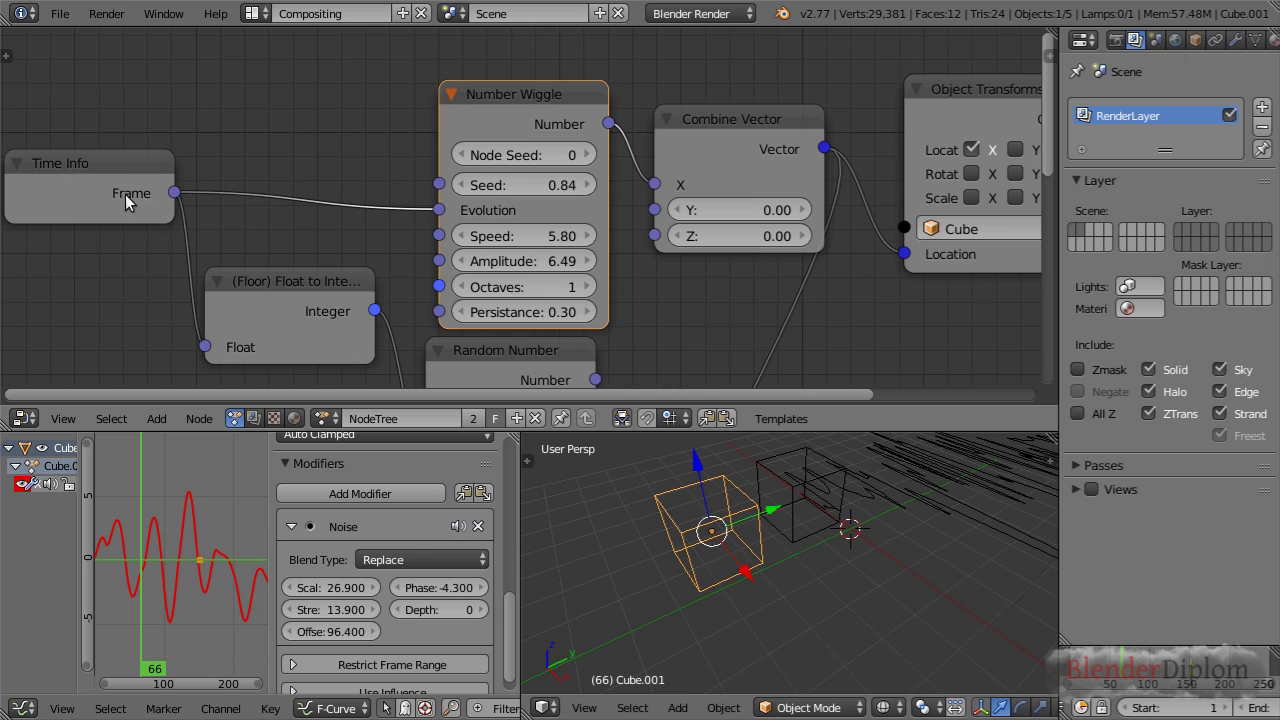
scroll(406, 198, "up", 1)
key("alt+a")
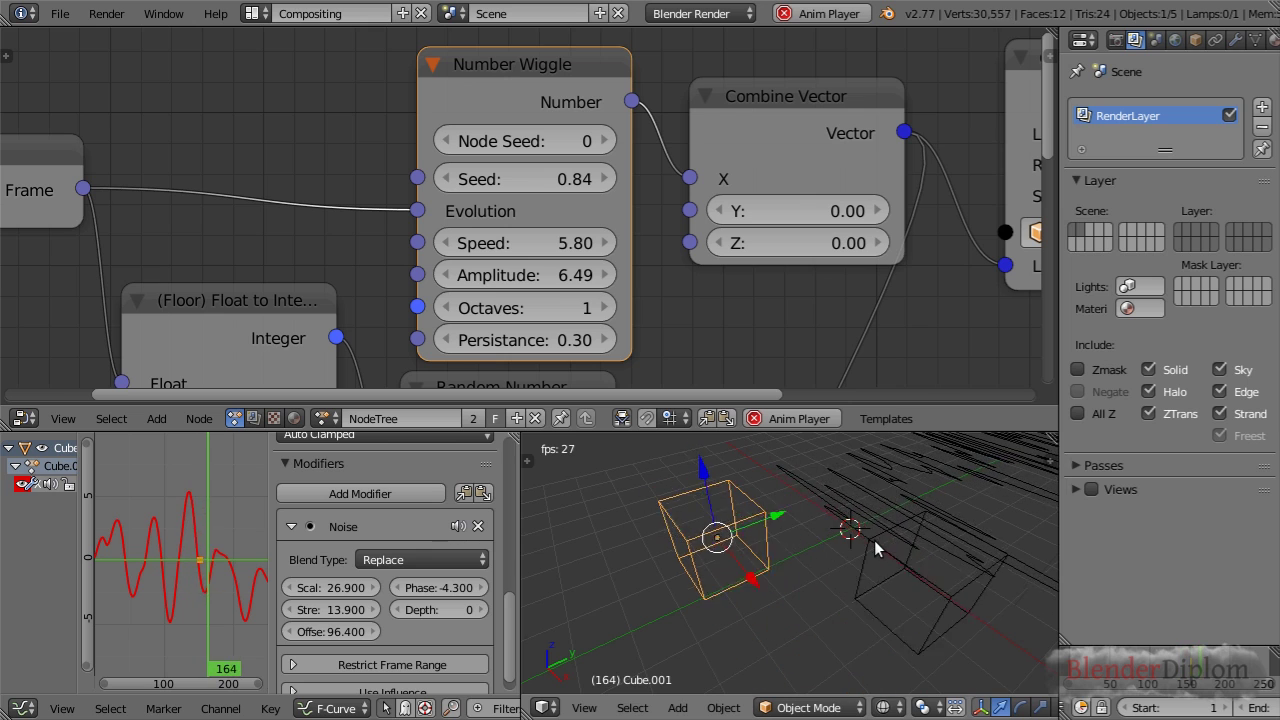
key("alt+a")
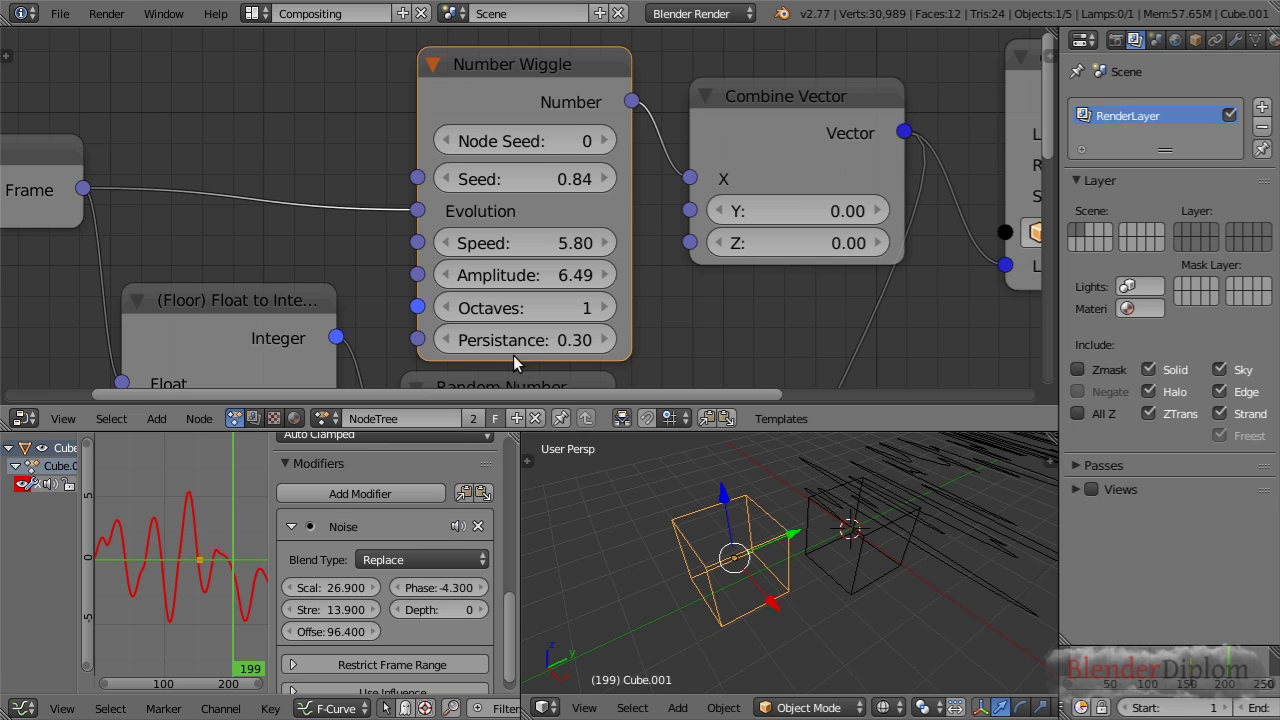
Compare the cube's wiggle at Number Wiggle Octaves 0 and 1 during playback
scroll(535, 318, "up", 1)
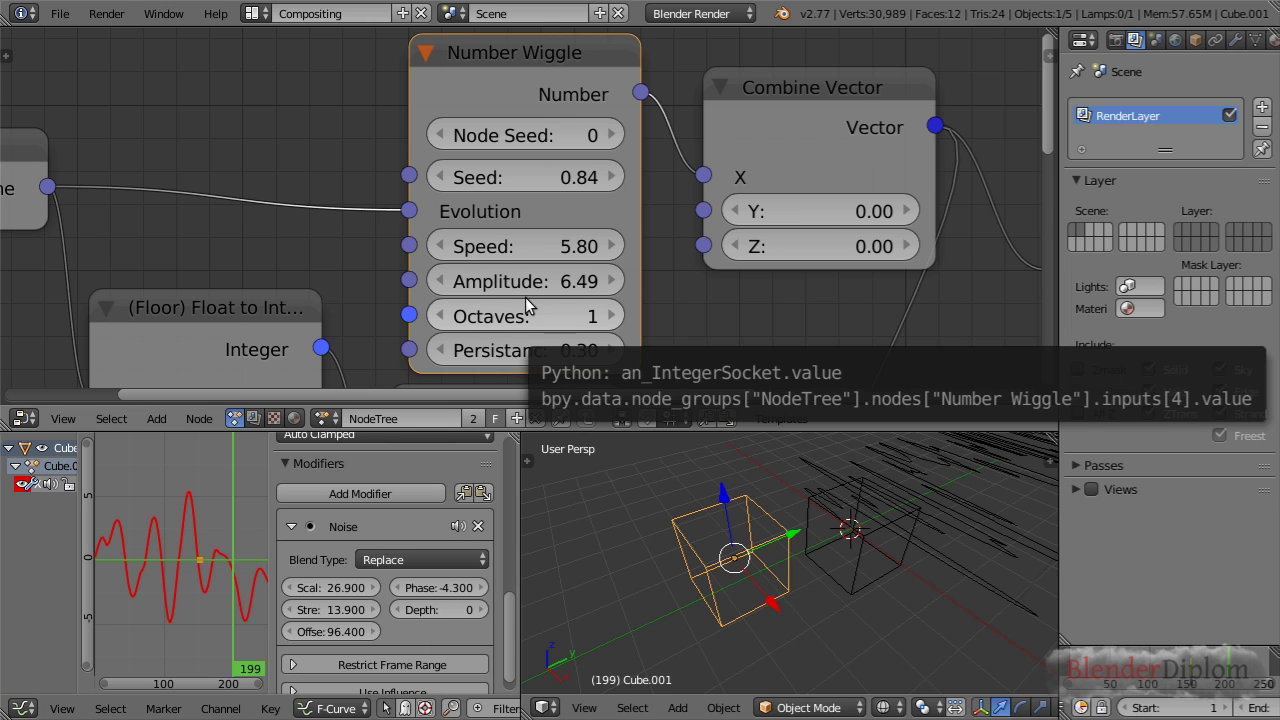
left_click(439, 316)
key("alt+a")
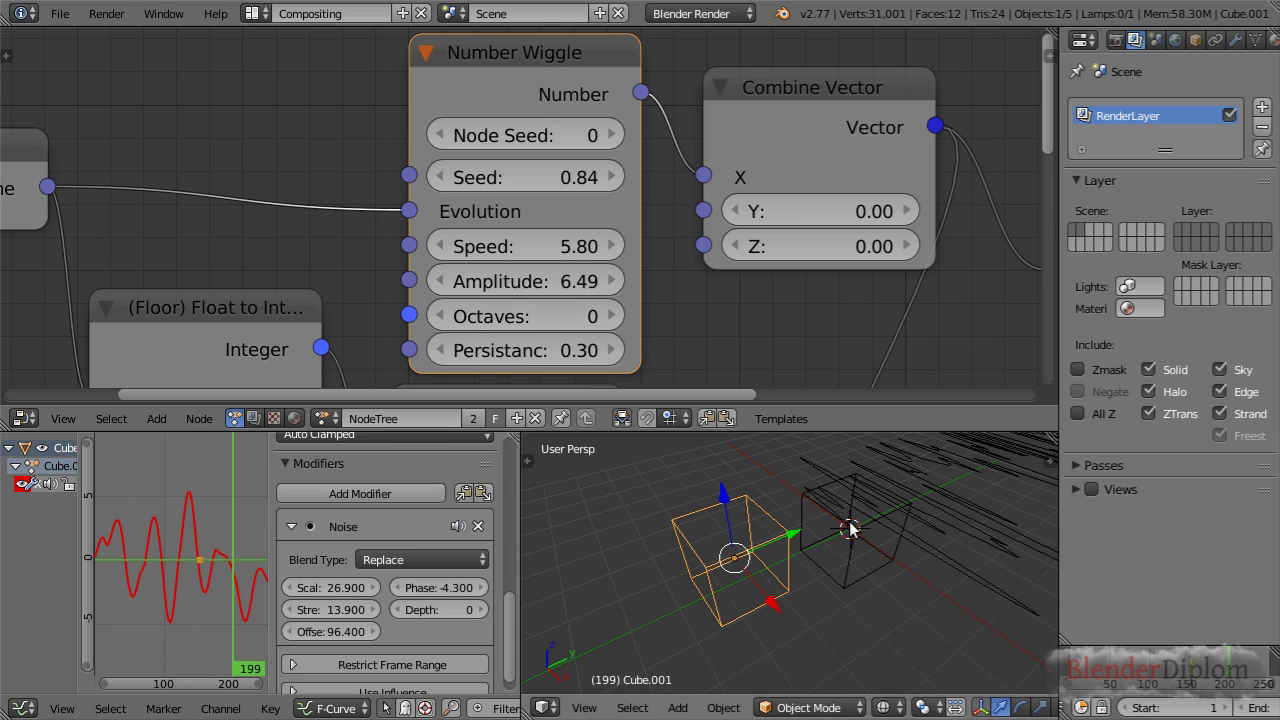
key("alt+a")
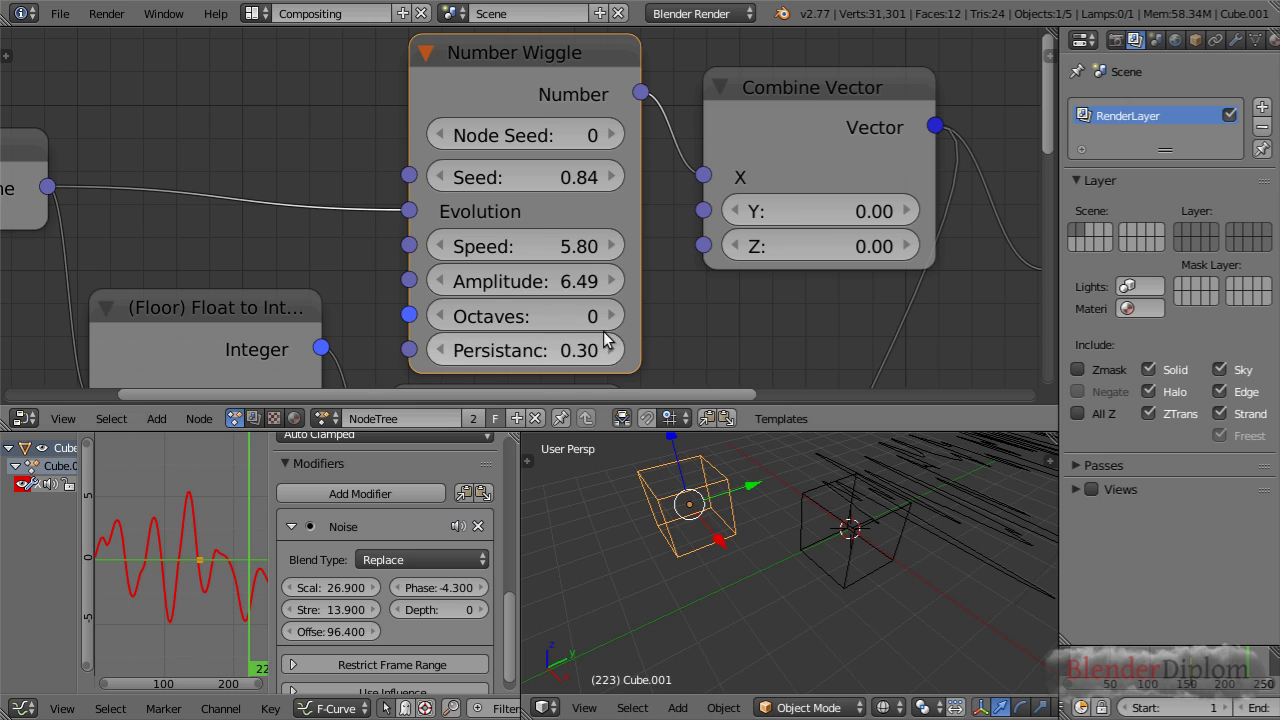
left_click(613, 316)
key("alt+a")
Set the Number Wiggle Speed to 2.00 and stop playback to compare curves
left_click(545, 246)
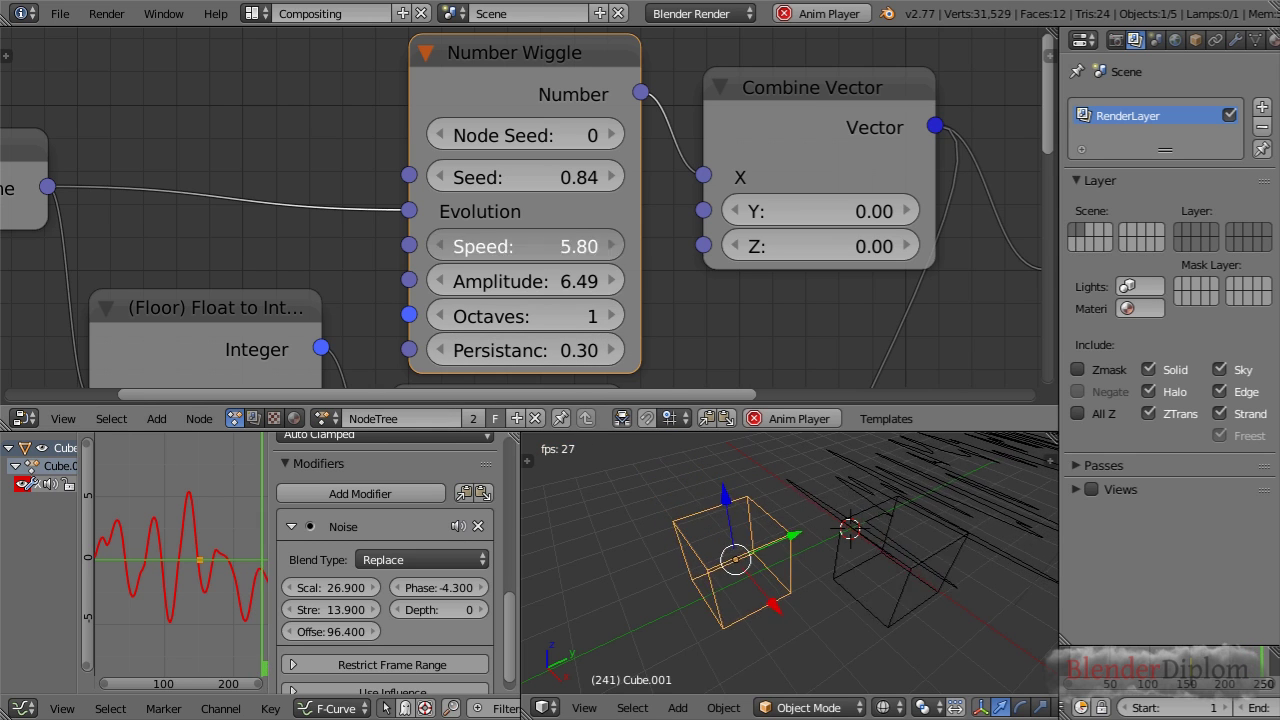
type("2")
key("Return")
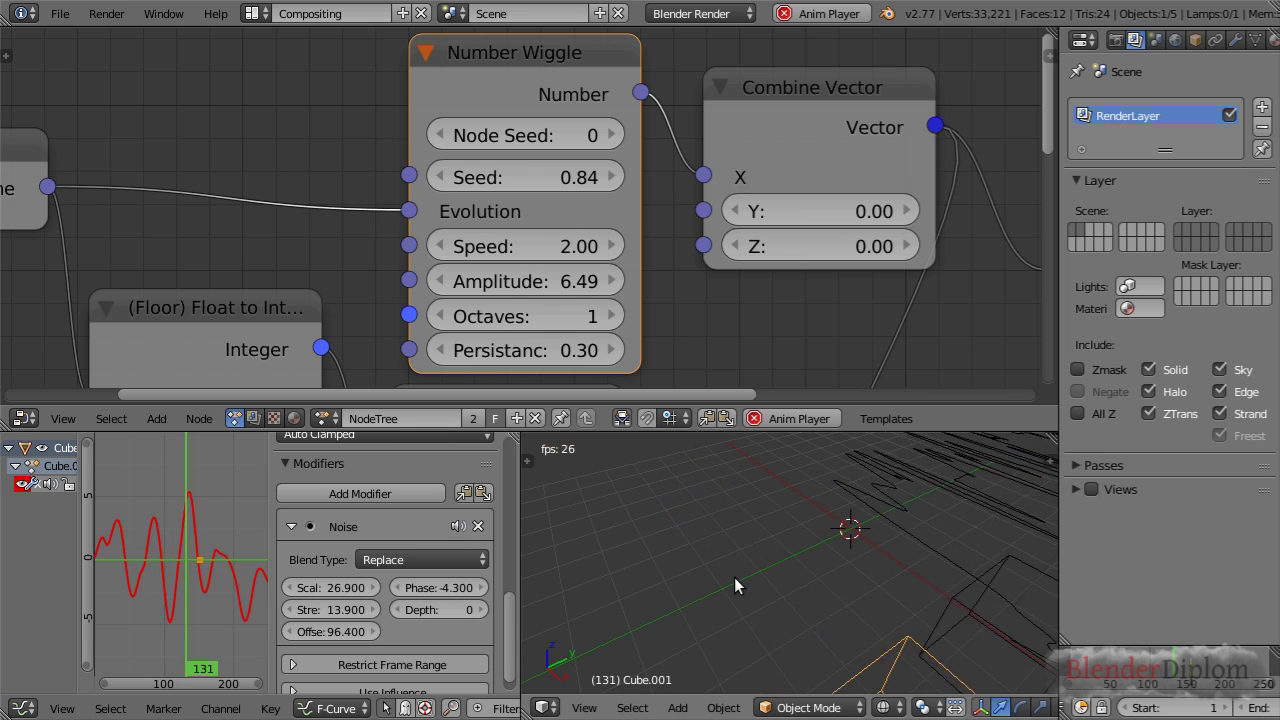
key("alt+a")
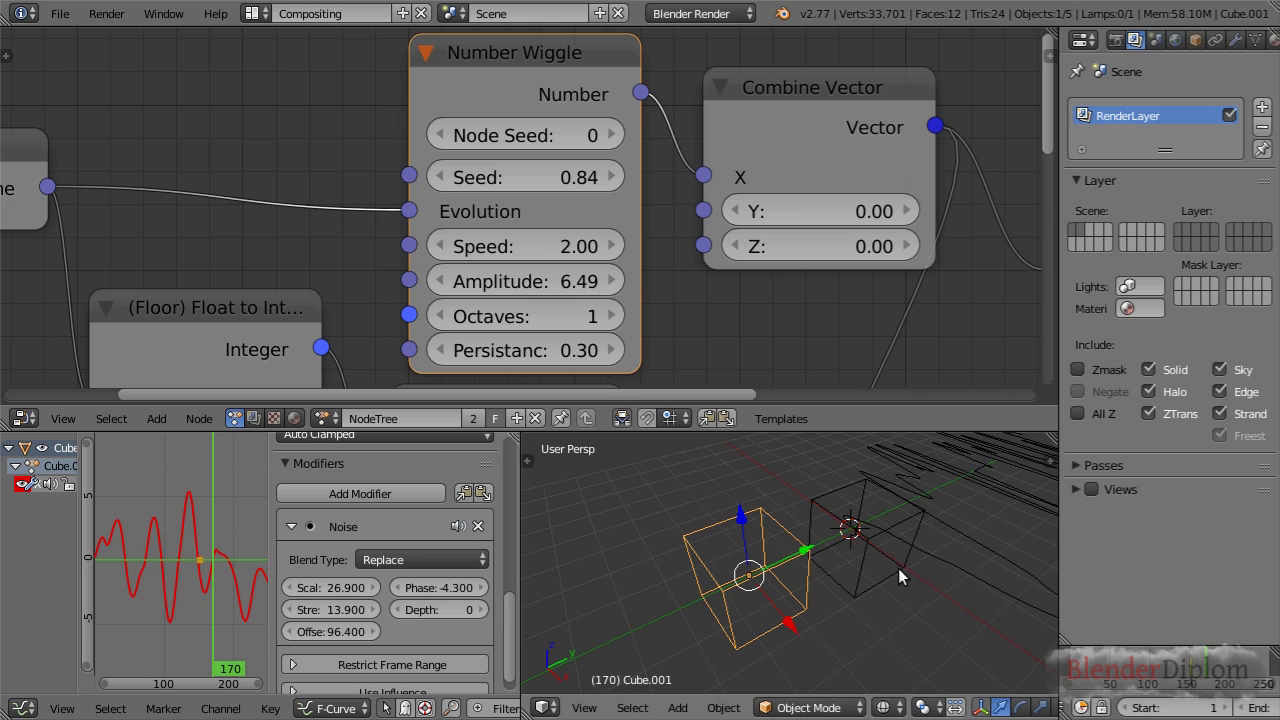
Raise the Noise modifier's Depth to 3
left_click(475, 610)
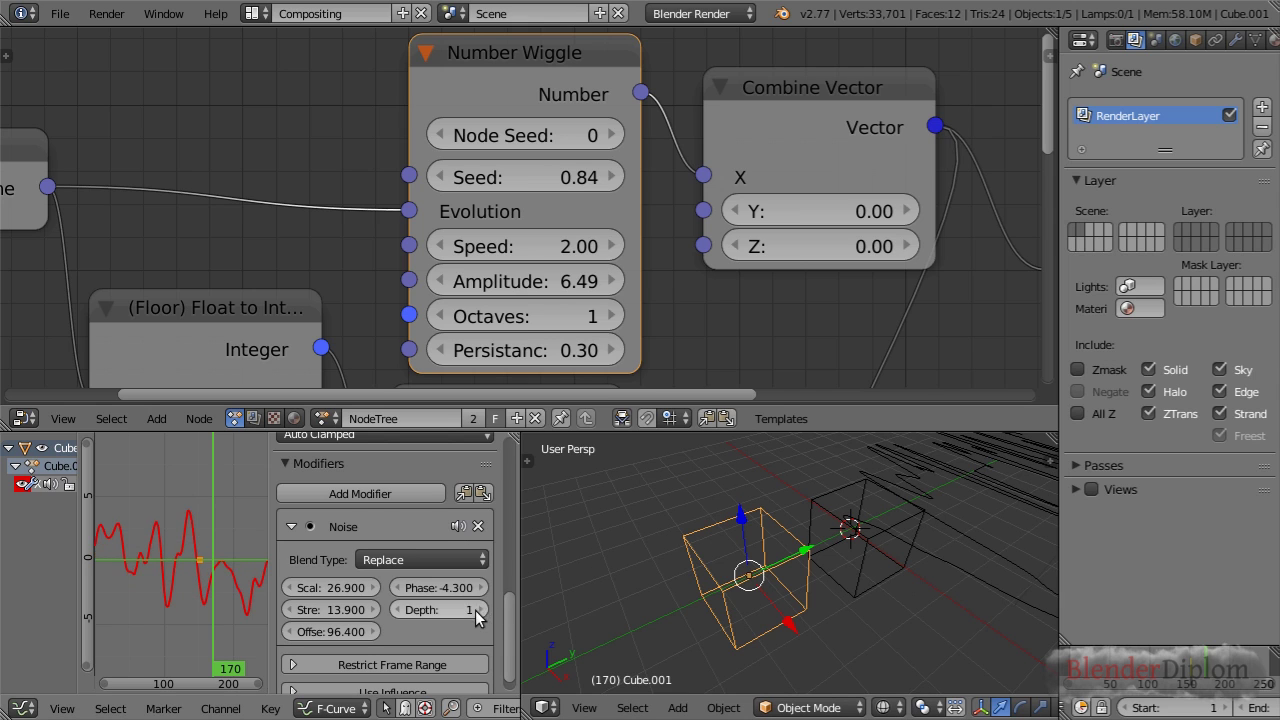
left_click(475, 610)
left_click(475, 610)
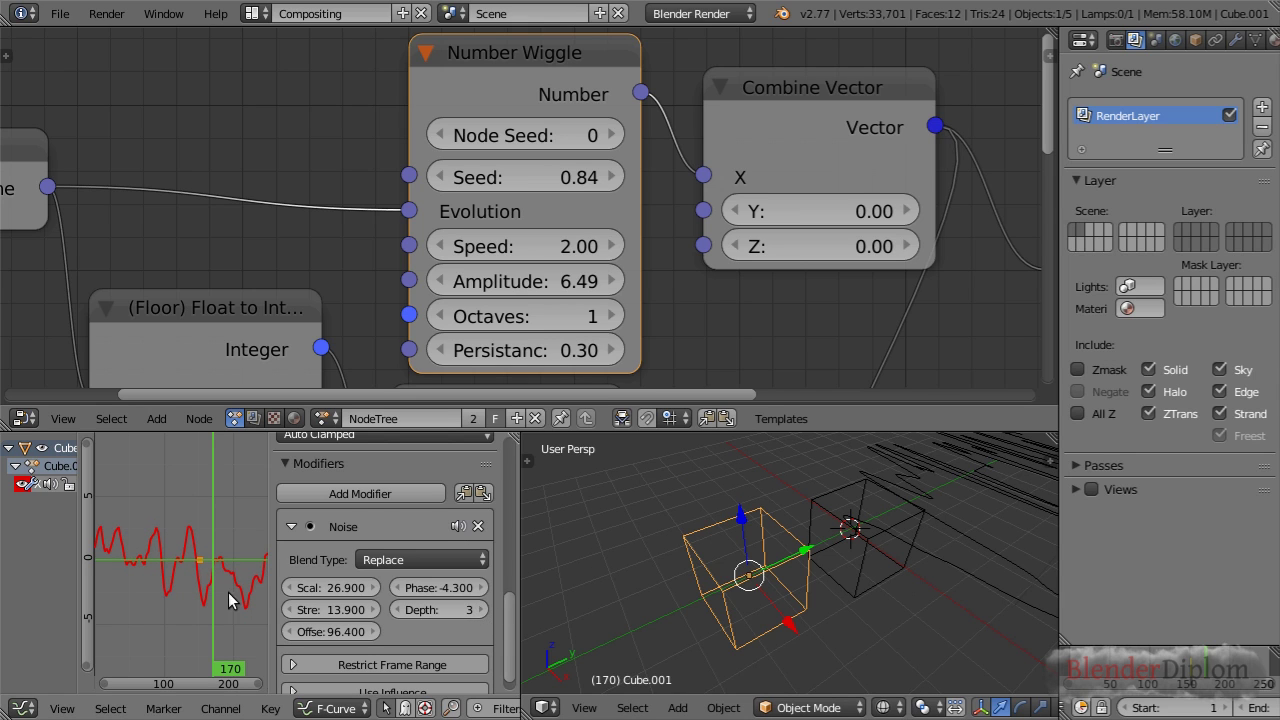
Increase the Number Wiggle Octaves to 5
scroll(190, 586, "up", 4)
scroll(190, 586, "up", 3)
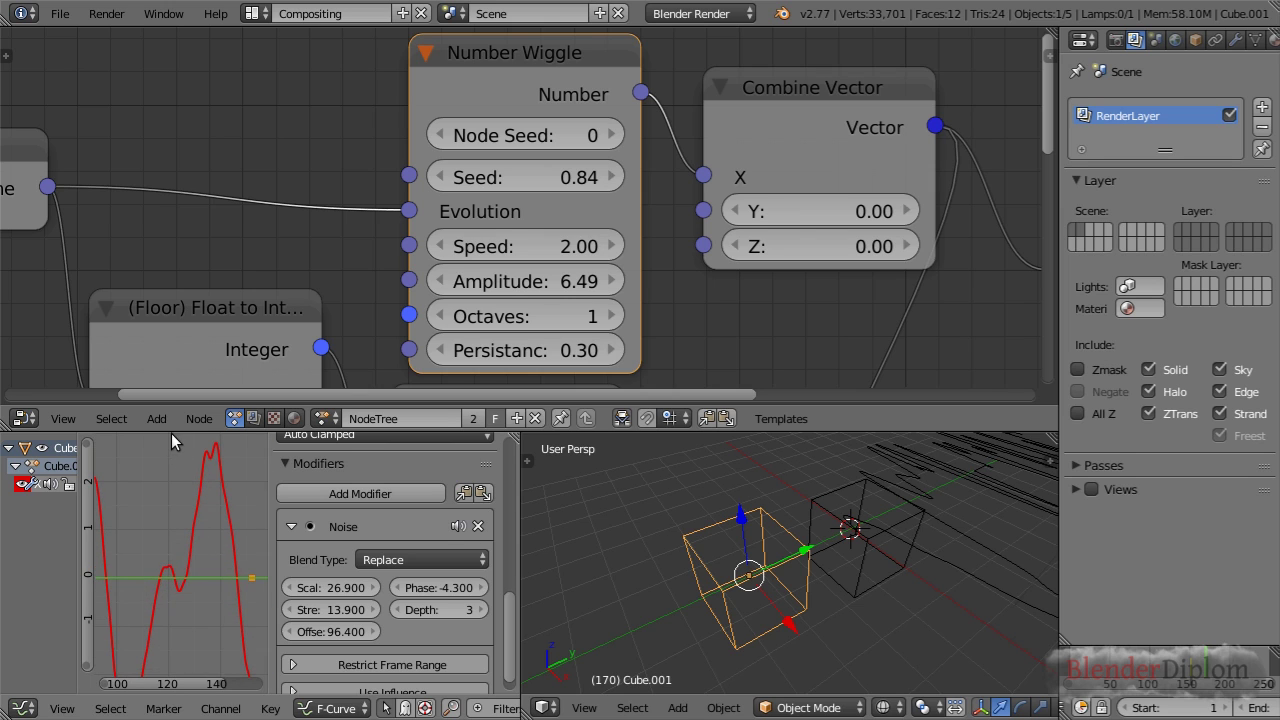
scroll(212, 500, "down", 5)
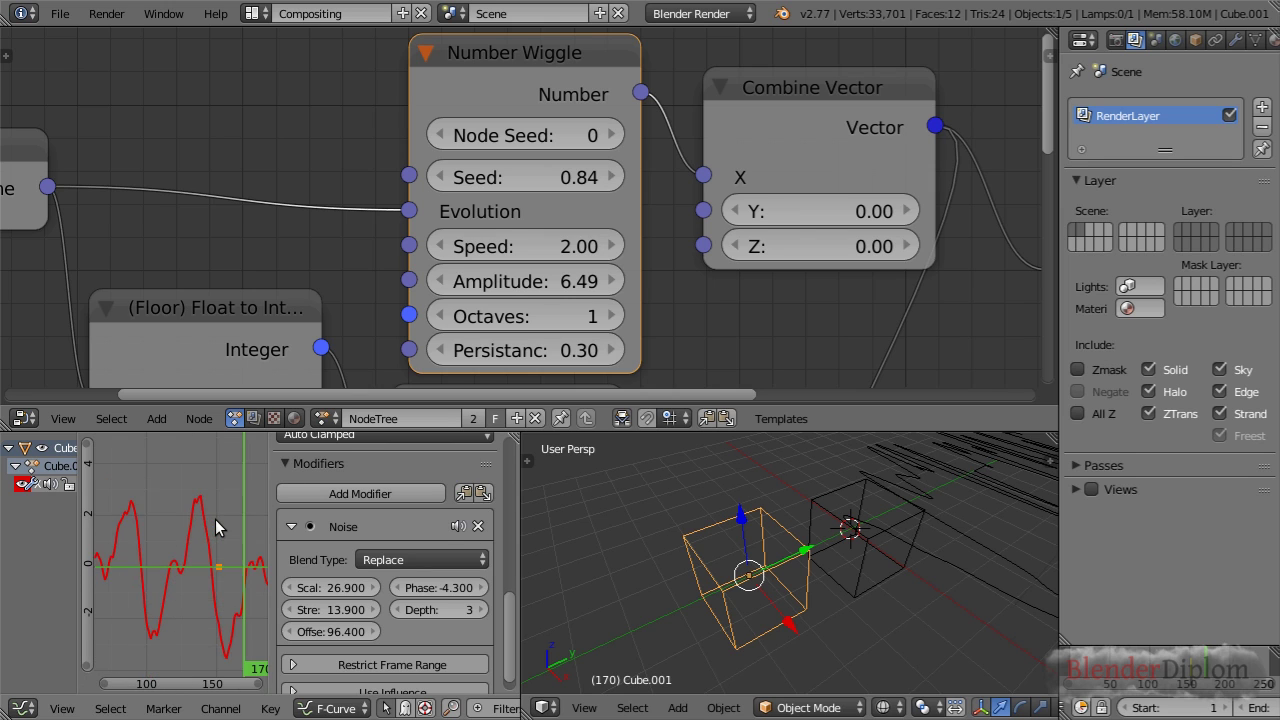
left_click(615, 316)
left_click(615, 316)
left_click(615, 316)
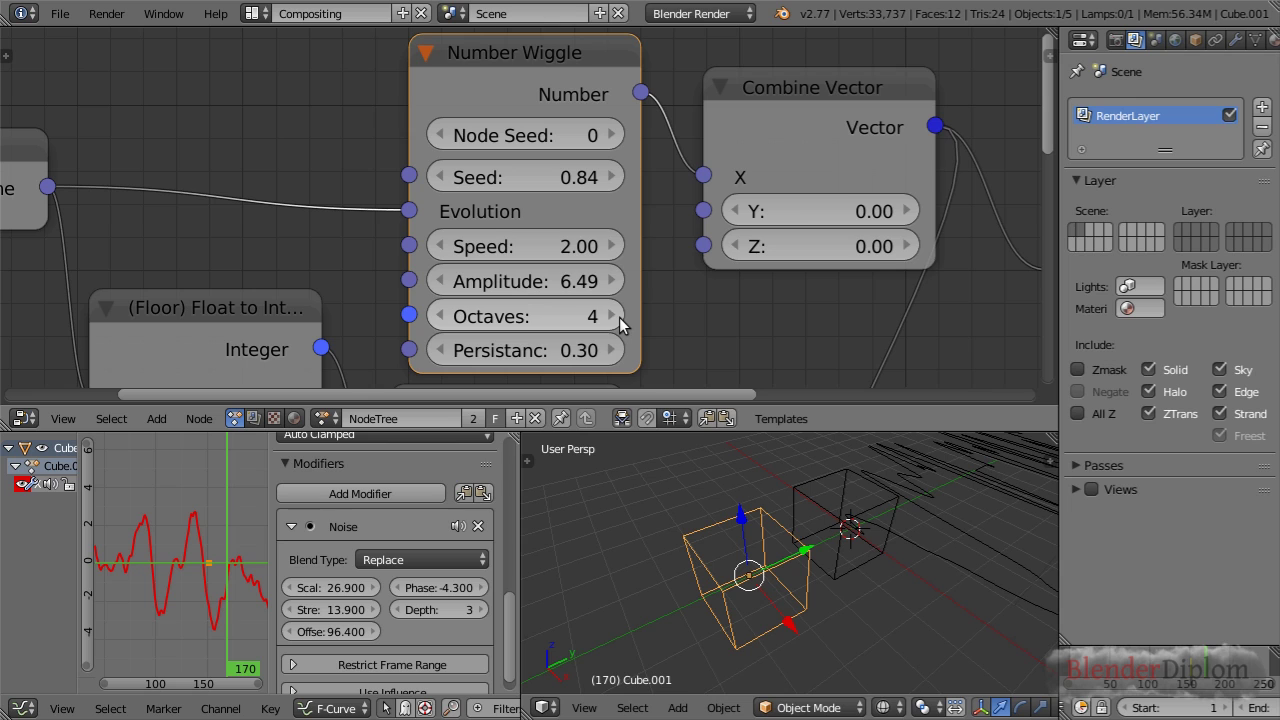
left_click(619, 317)
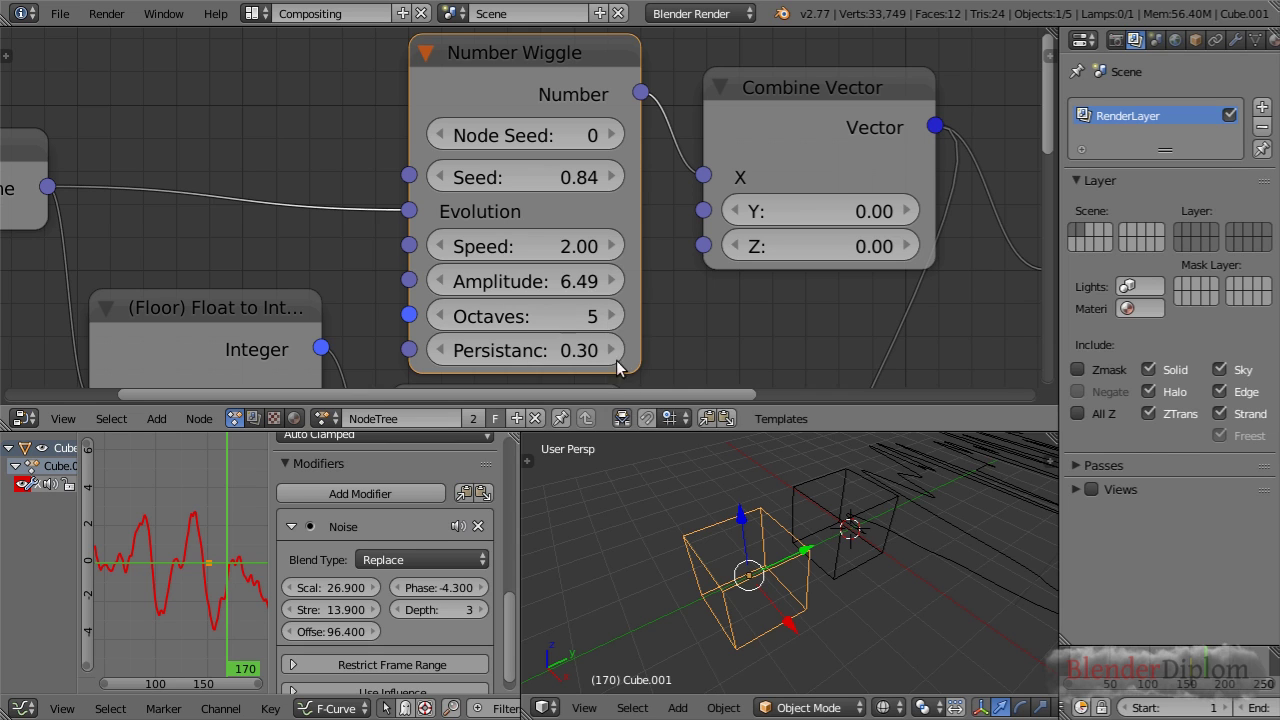
Lower the Number Wiggle Persistance to 0.25 during playback and inspect the cube's wiggle path
key("alt+a")
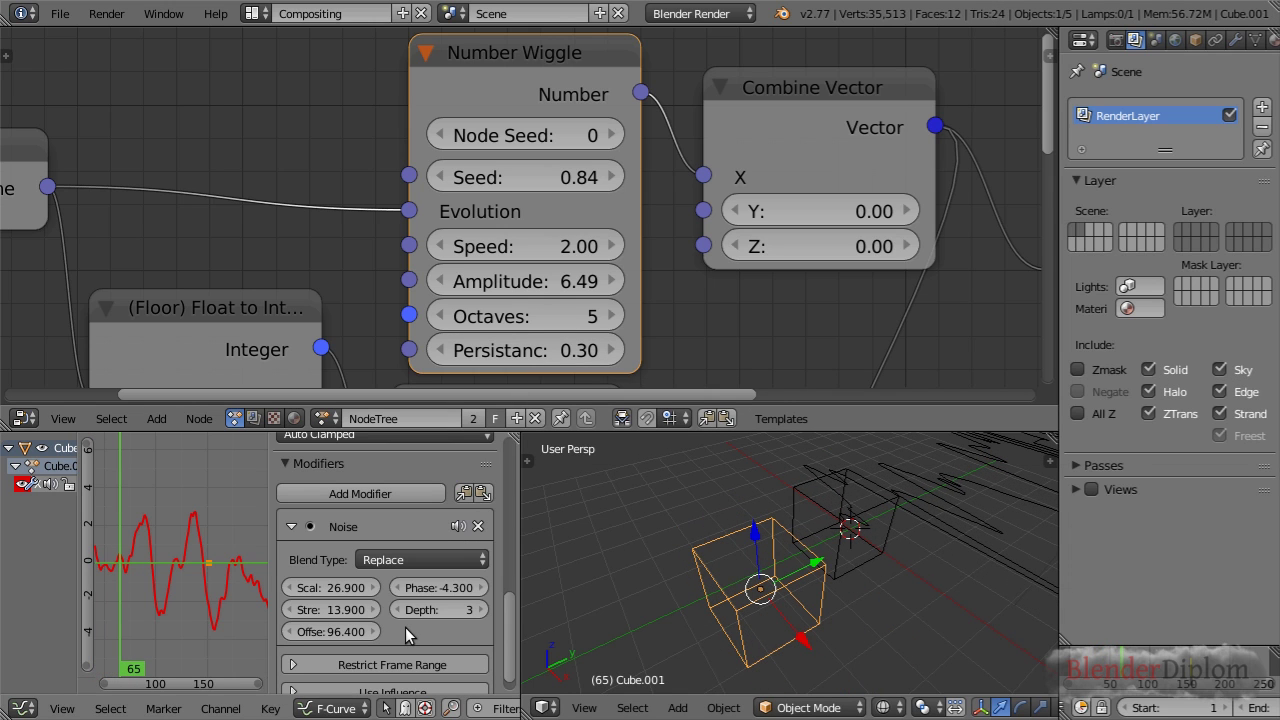
left_click(545, 356)
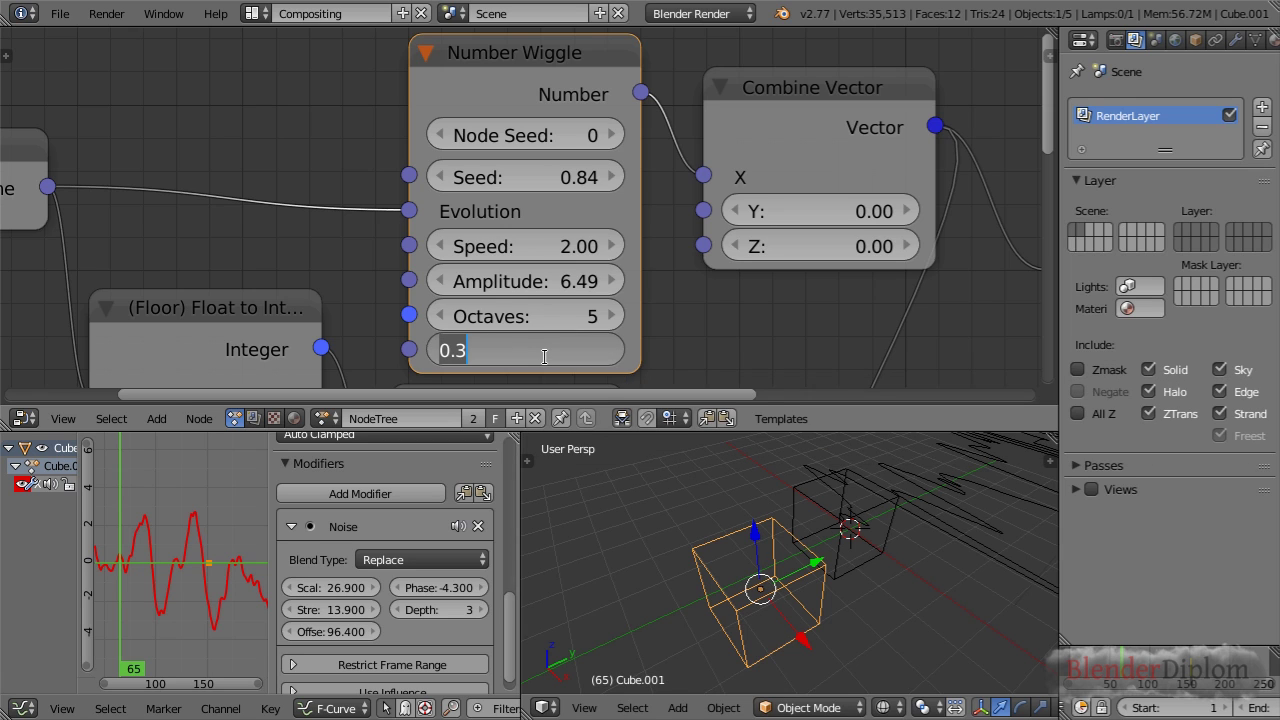
type("0.25")
key("Return")
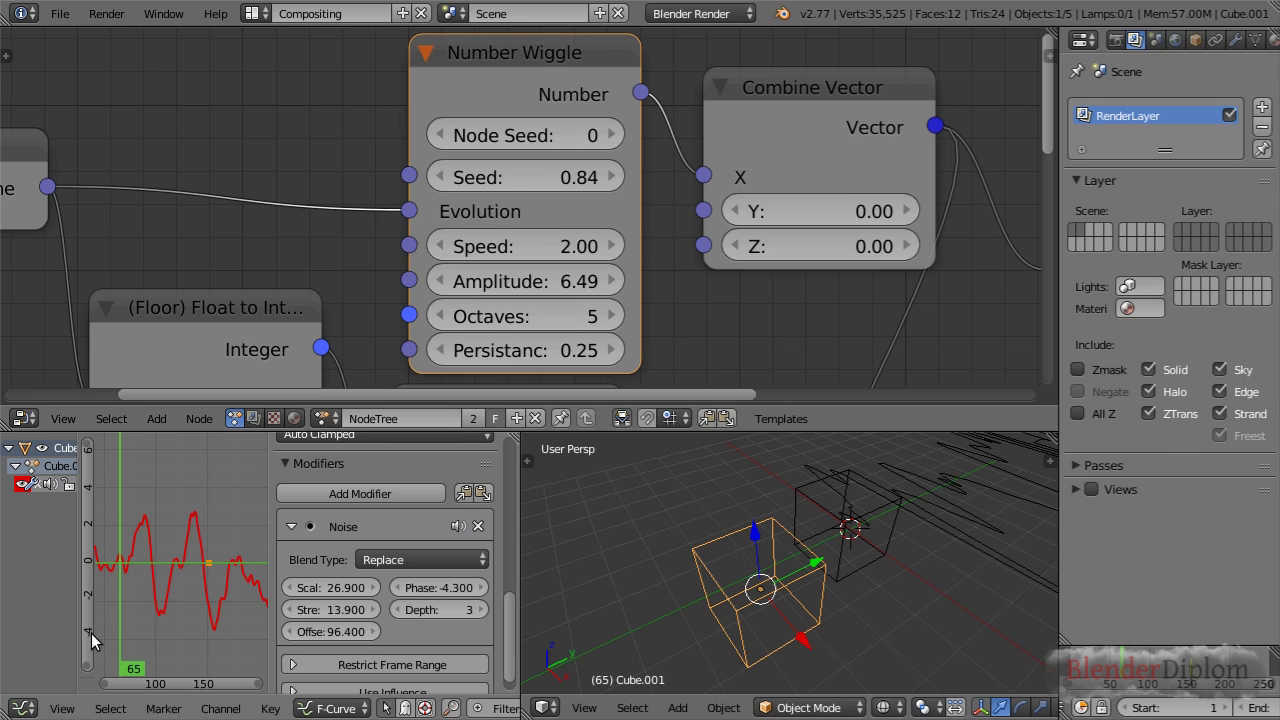
scroll(91, 633, "up", 2)
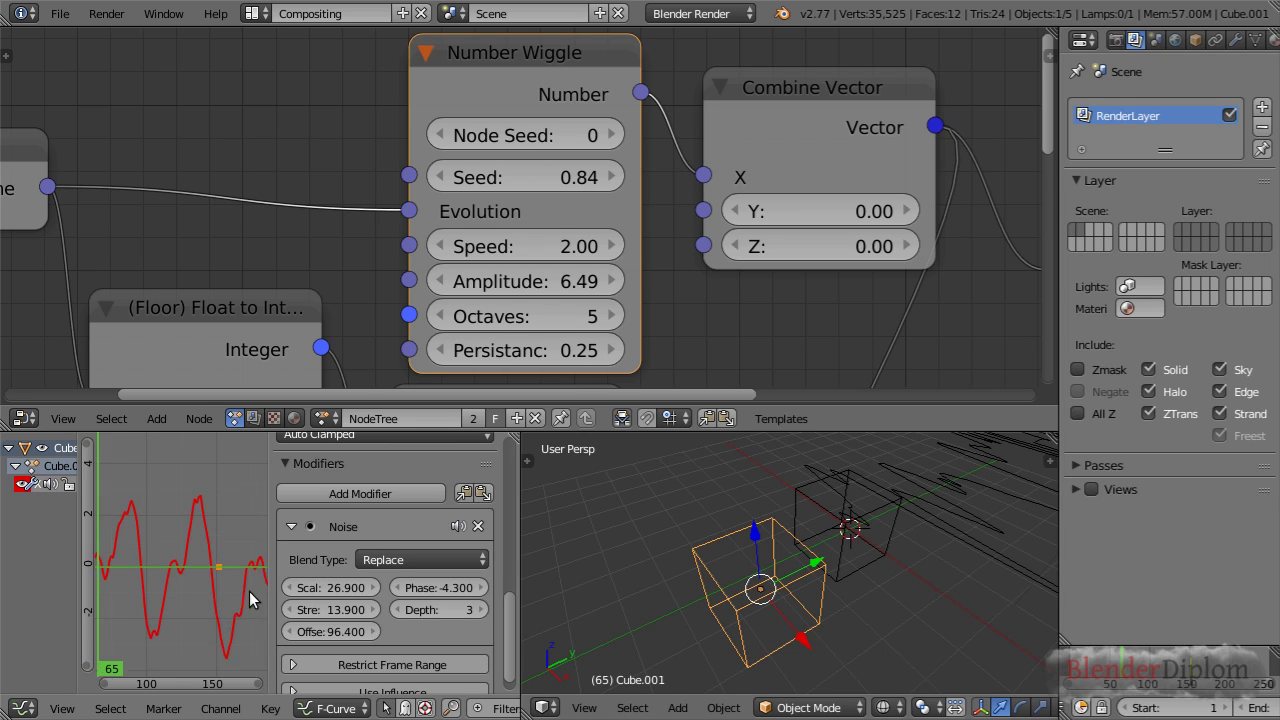
scroll(249, 598, "down", 2)
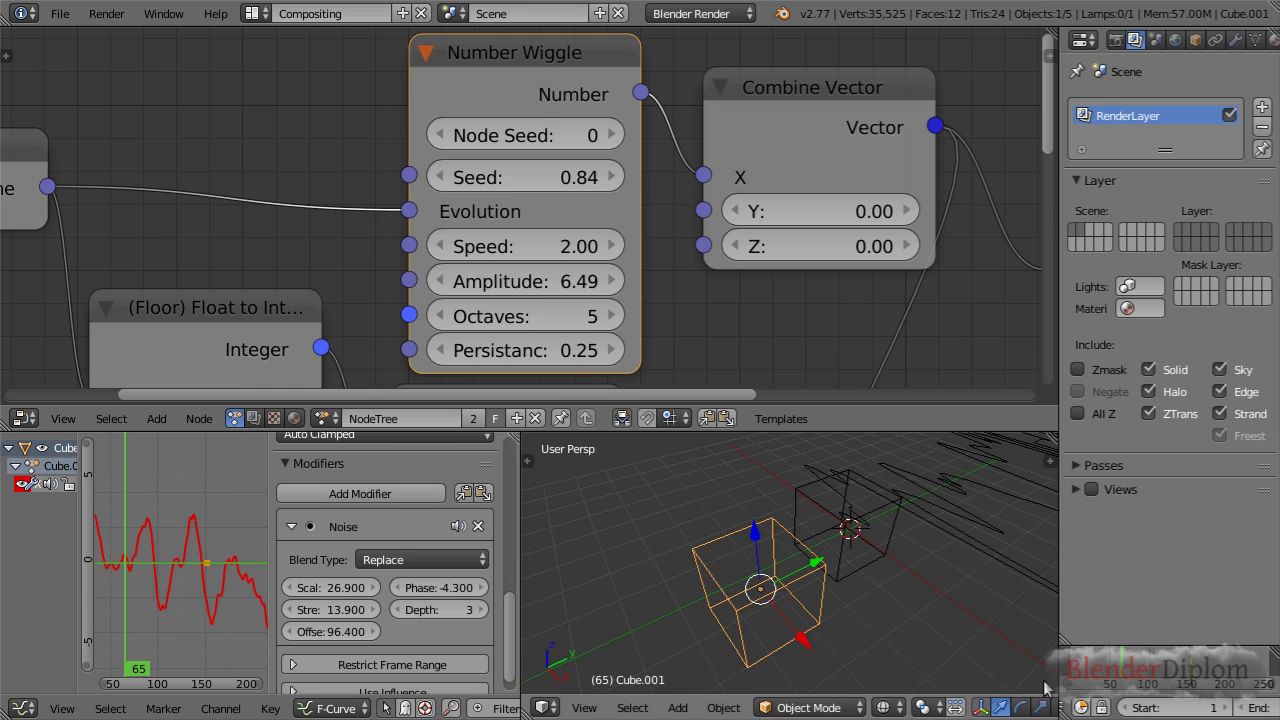
middle_click_drag(884, 580, 759, 601)
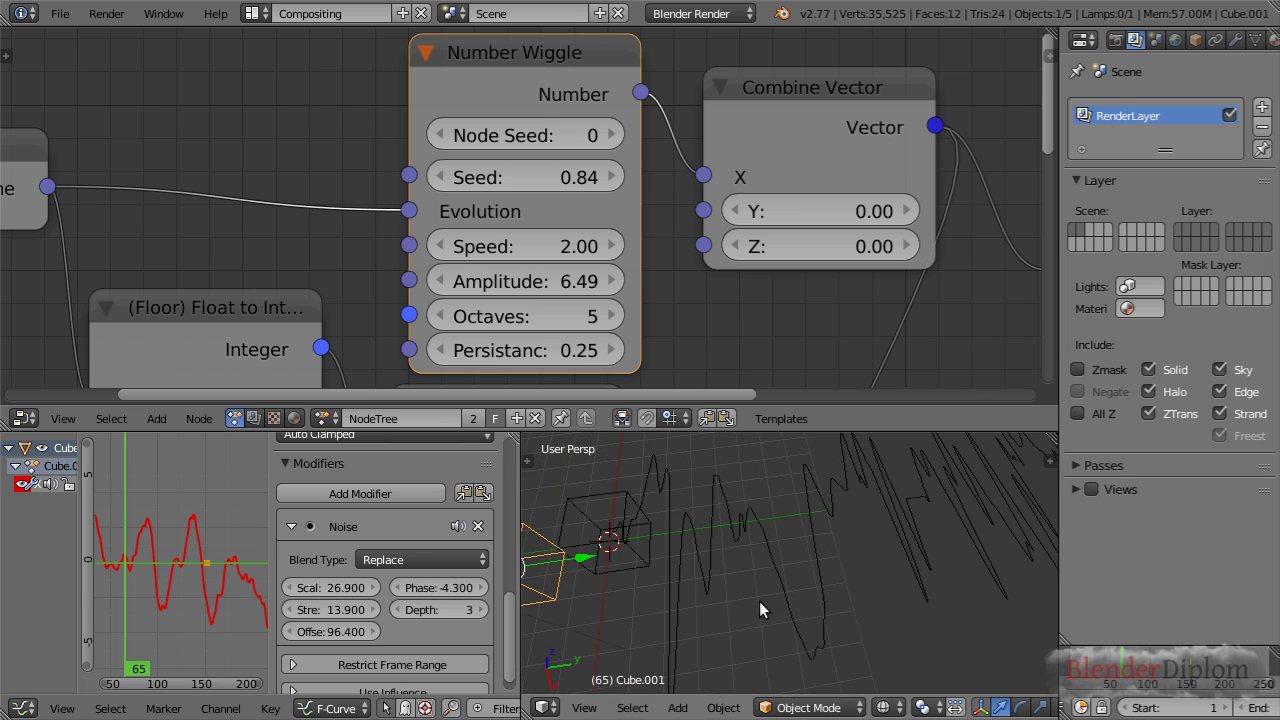
Set the Number Wiggle Persistance to 0 while the animation plays
key("alt+a")
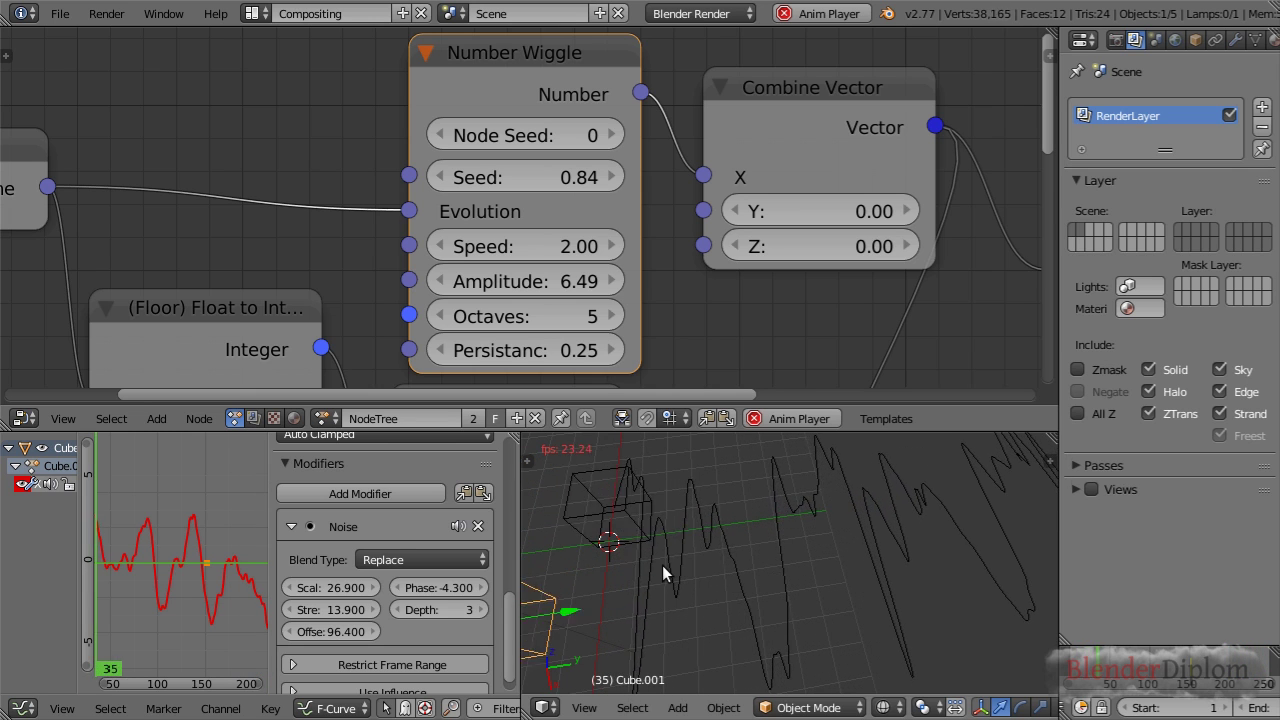
left_click(558, 354)
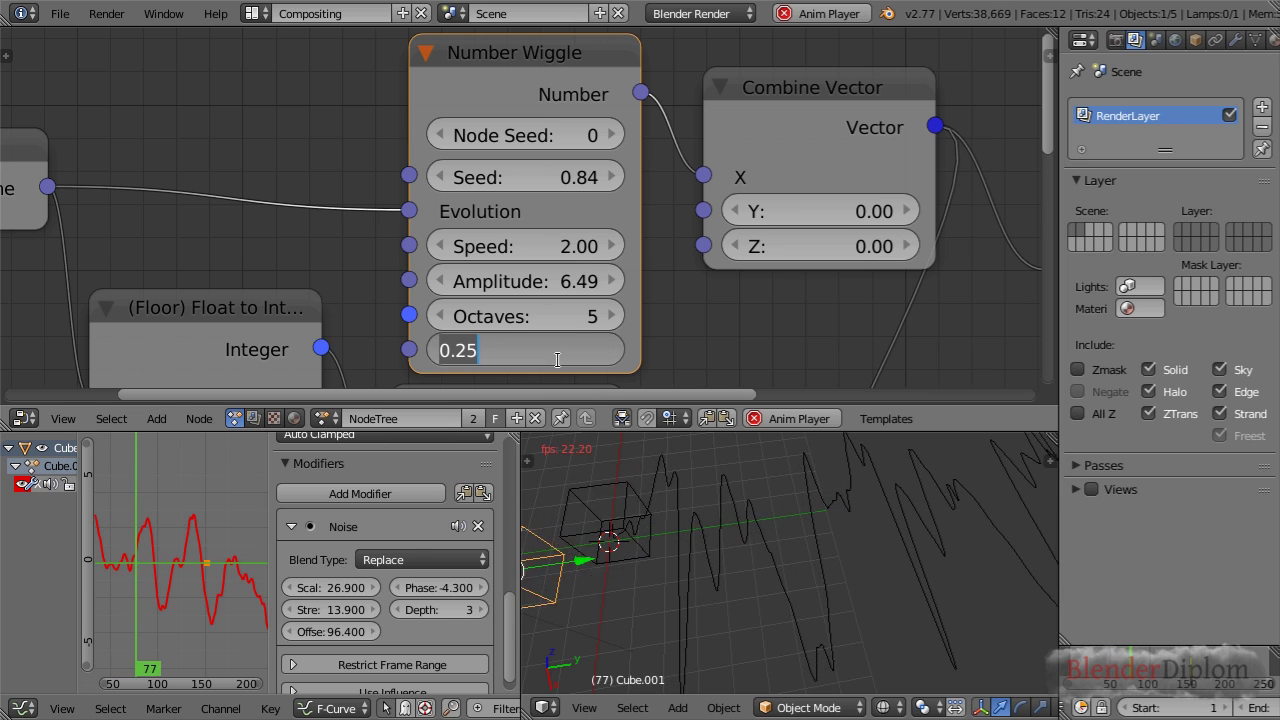
type("0")
key("Return")
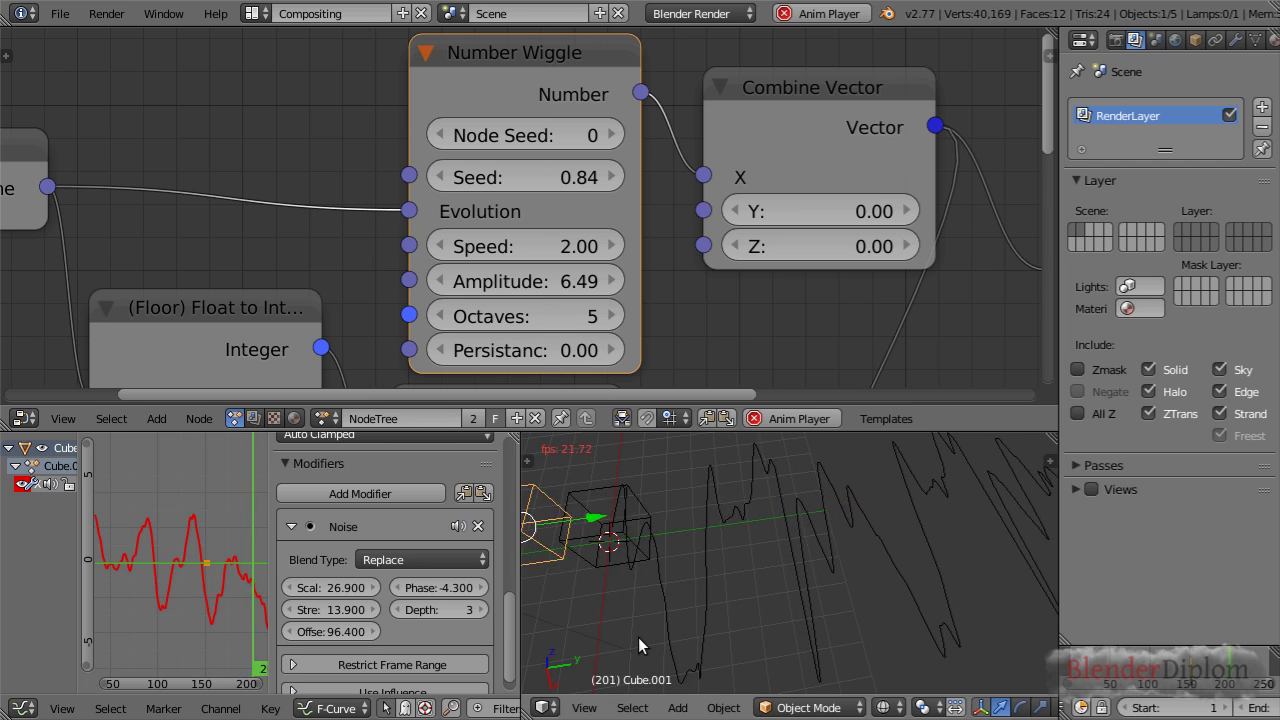
Set Octaves to 1 and raise Persistance to 1.00
left_click(537, 310)
type("1")
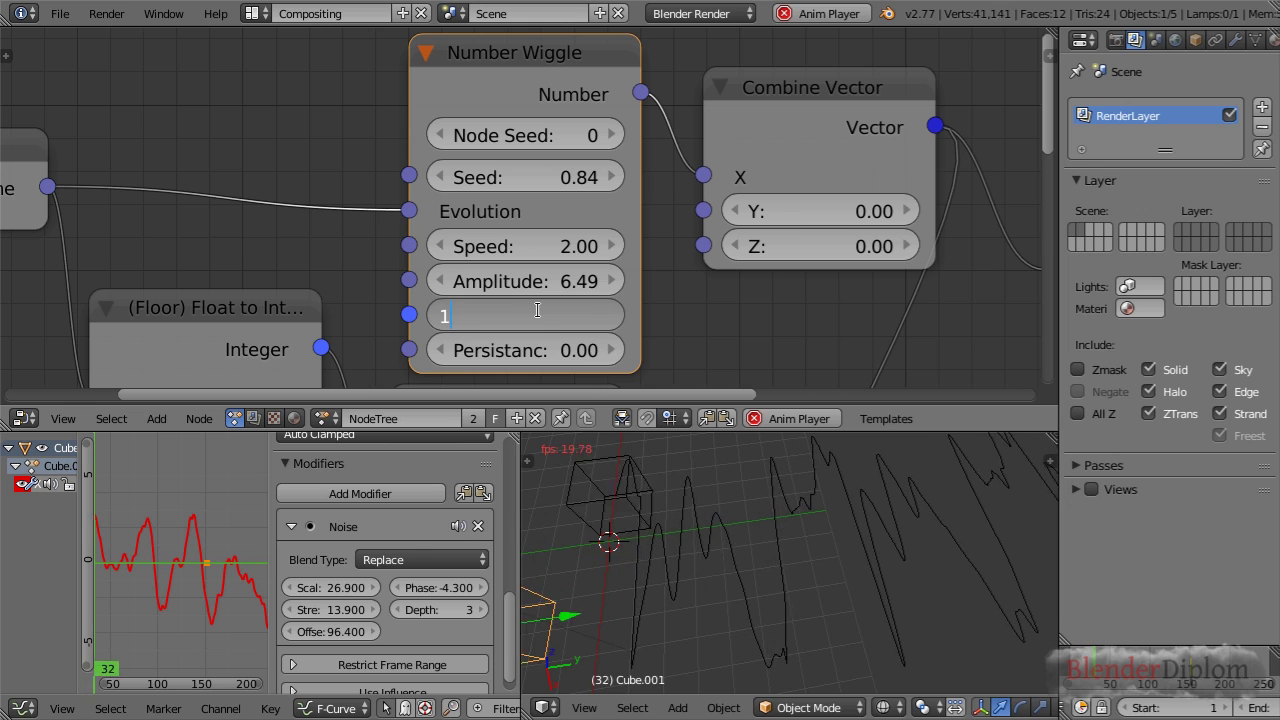
key("Return")
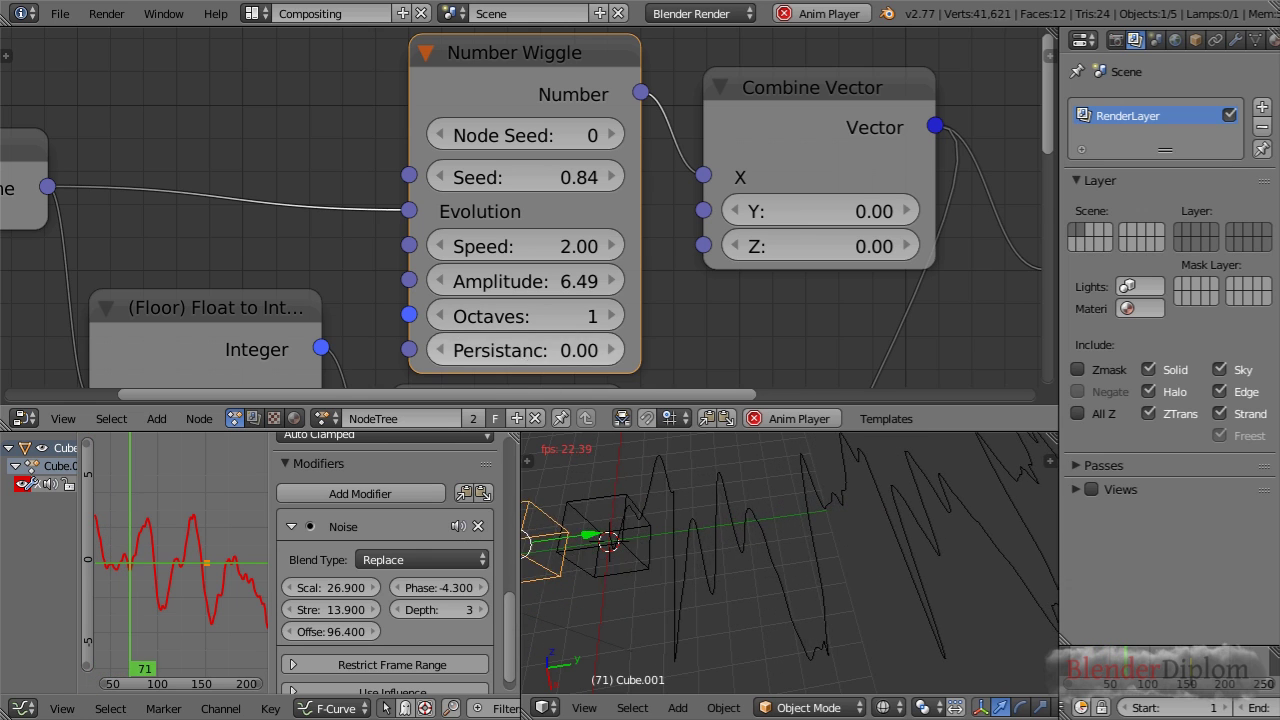
mouse_move(520, 350)
left_mouse_down()
mouse_move(580, 350)
mouse_move(535, 342)
left_mouse_up()
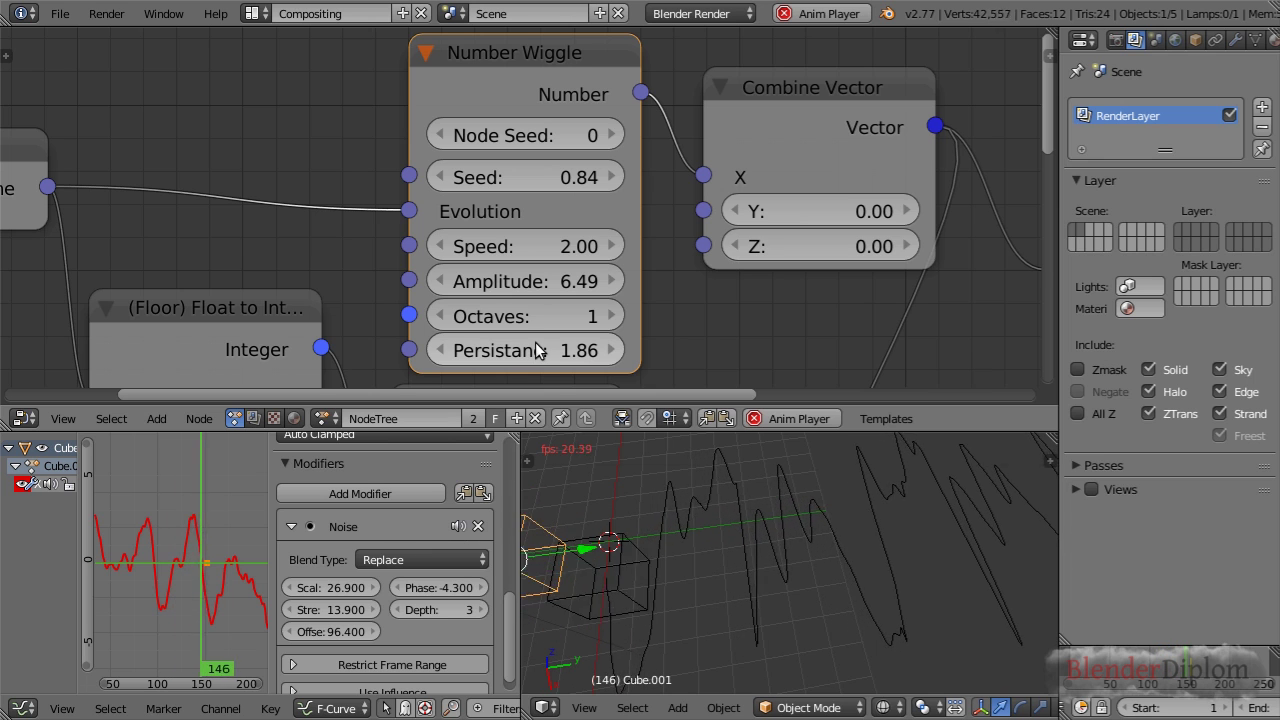
left_click(541, 352)
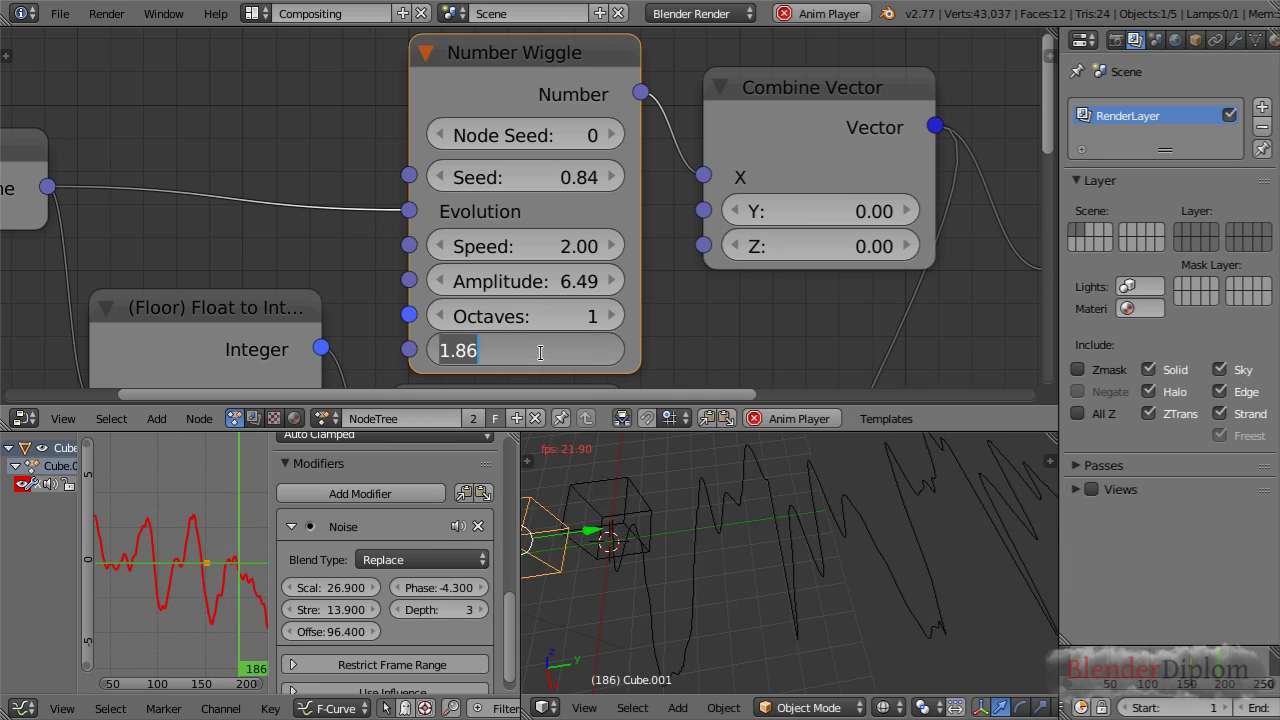
type("1")
key("Return")
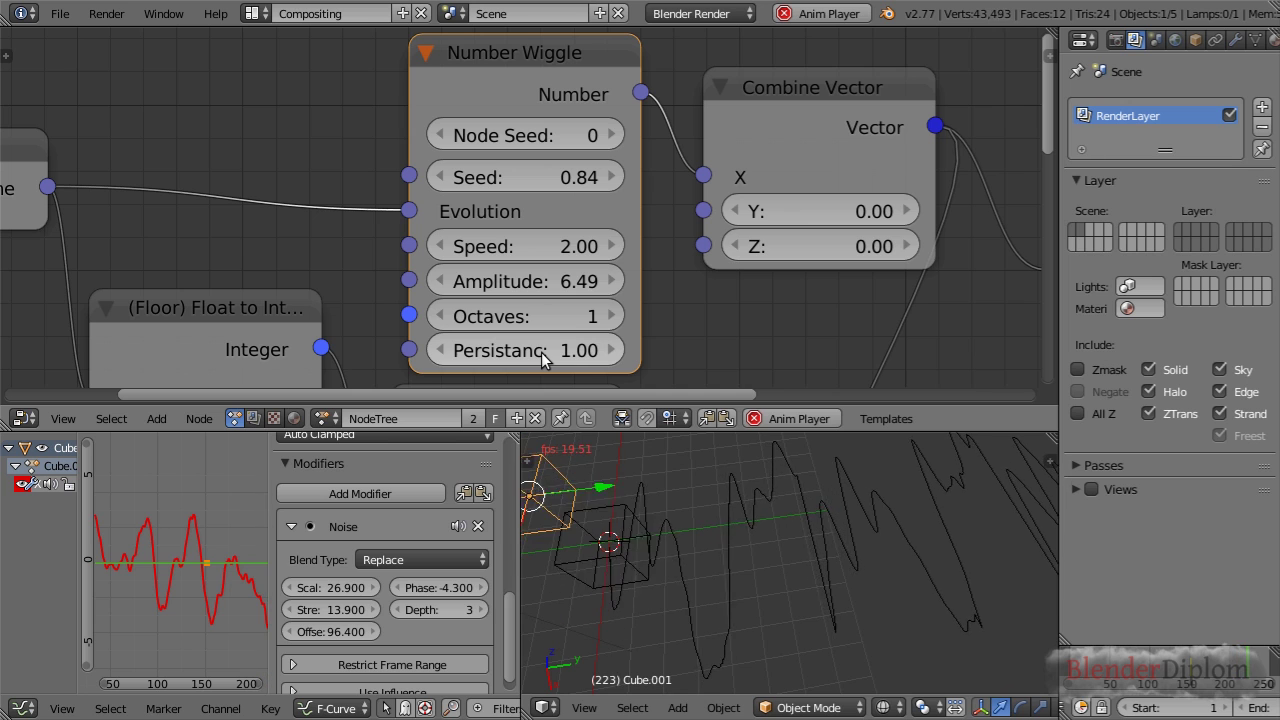
Set the Number Wiggle Octaves to 4 and orbit around the wiggling cube
left_click(519, 310)
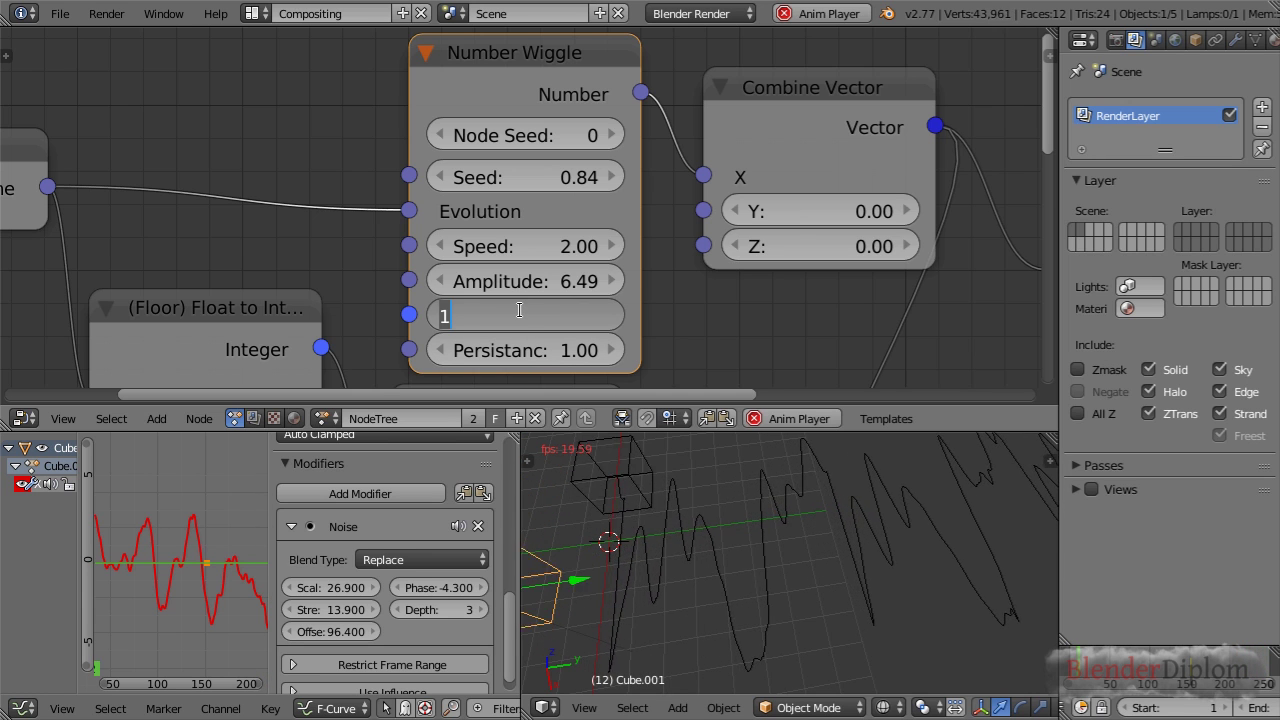
type("4")
key("Return")
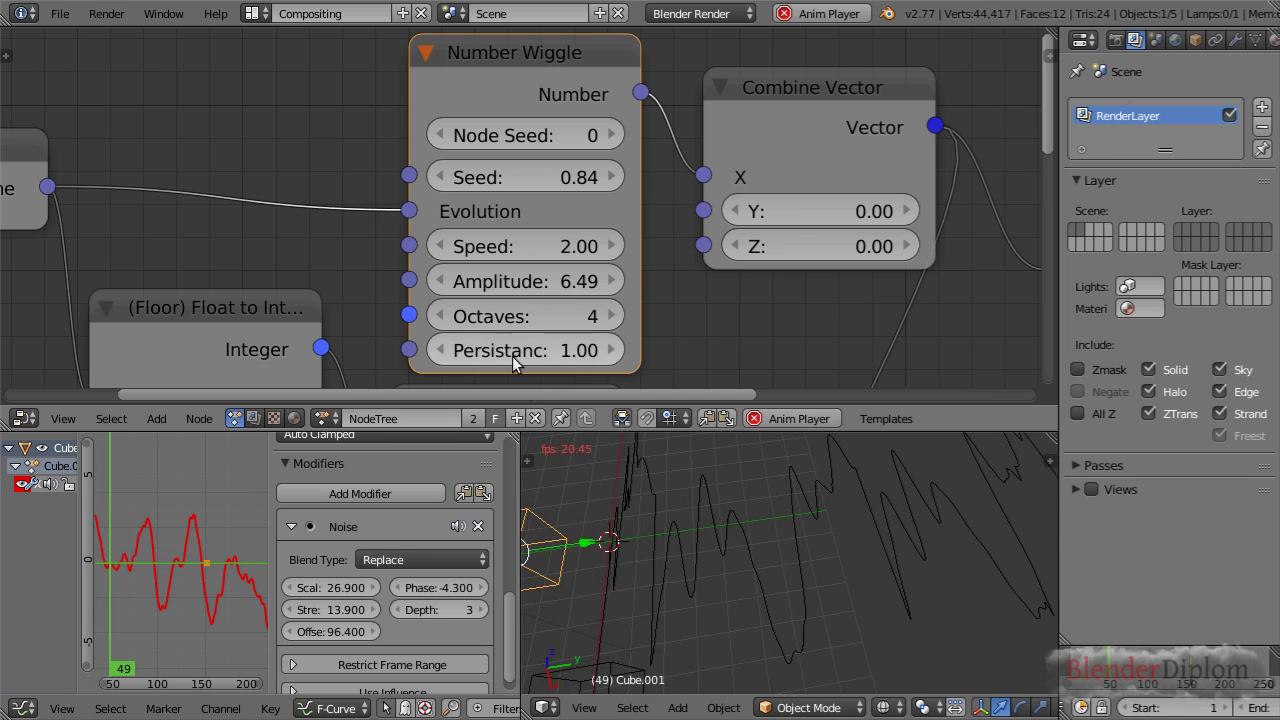
middle_click_drag(700, 523, 791, 551)
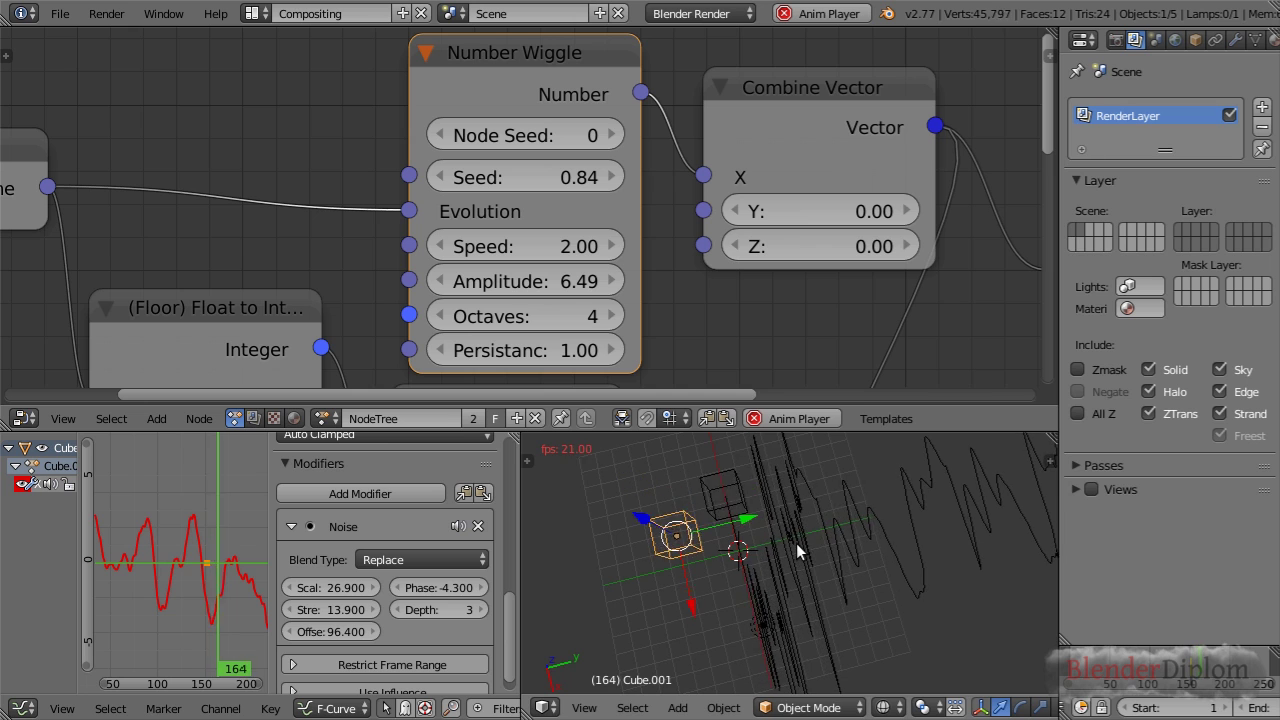
middle_click_drag(793, 551, 816, 580)
middle_click_drag(569, 500, 731, 575)
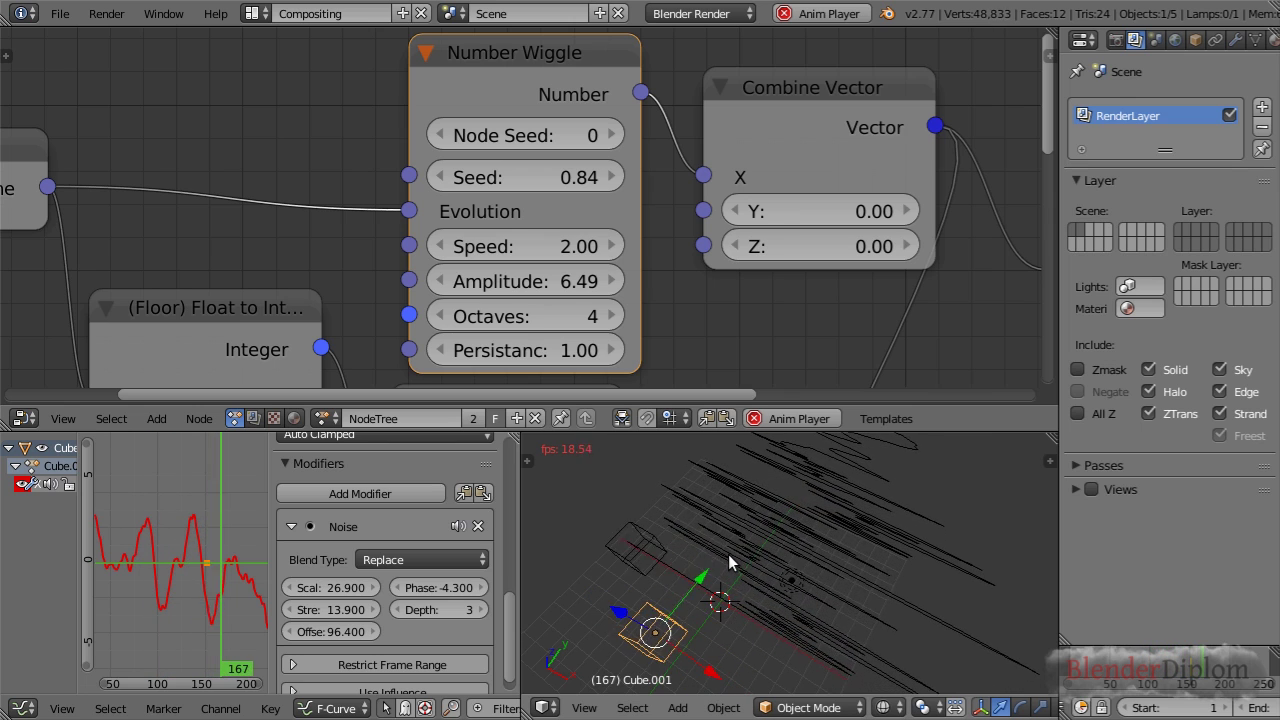
middle_click_drag(728, 554, 810, 545)
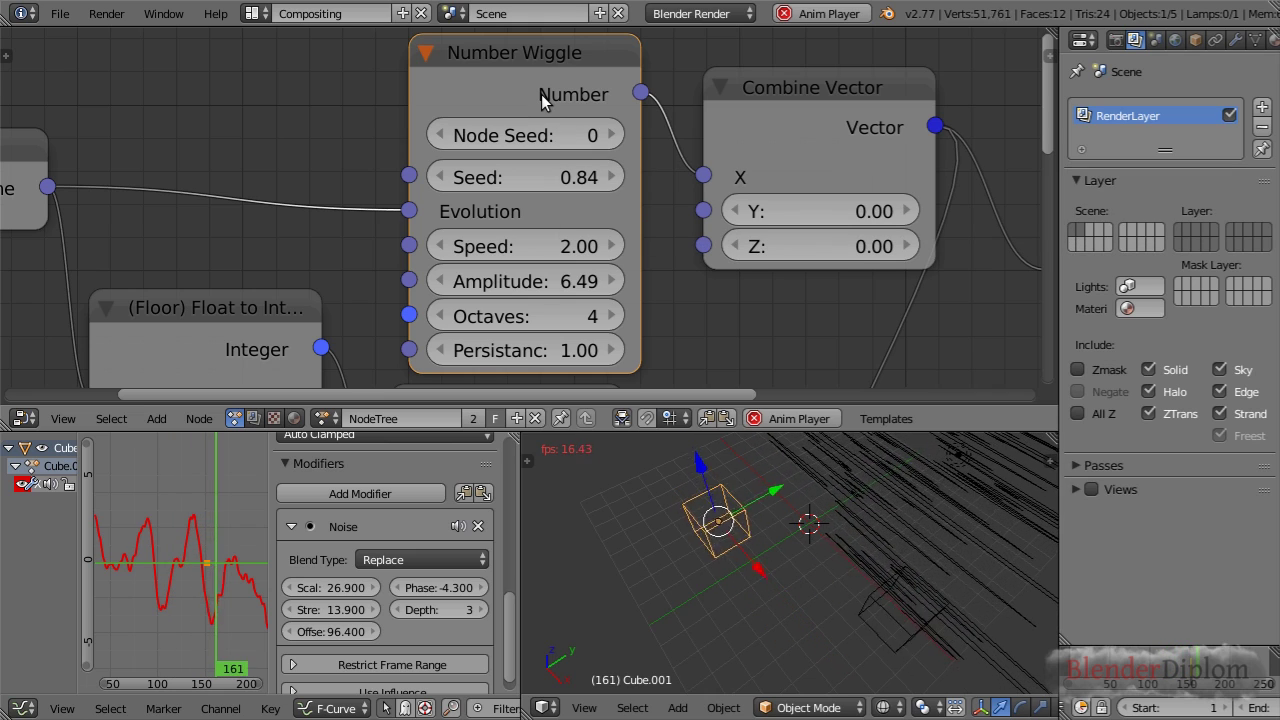
Stop playback and add a Vector Wiggle node above the existing nodes
scroll(541, 94, "down", 1)
left_click(812, 17)
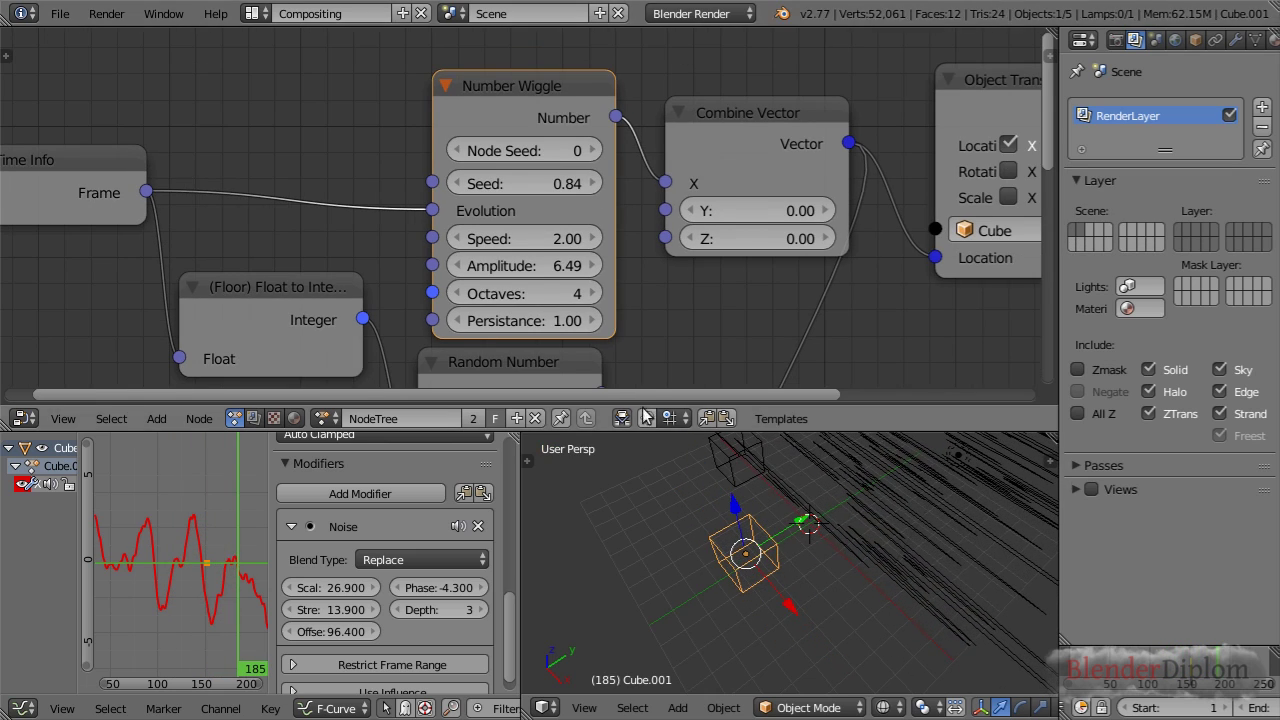
scroll(652, 190, "down", 4)
scroll(590, 173, "up", 2)
key("shift+a")
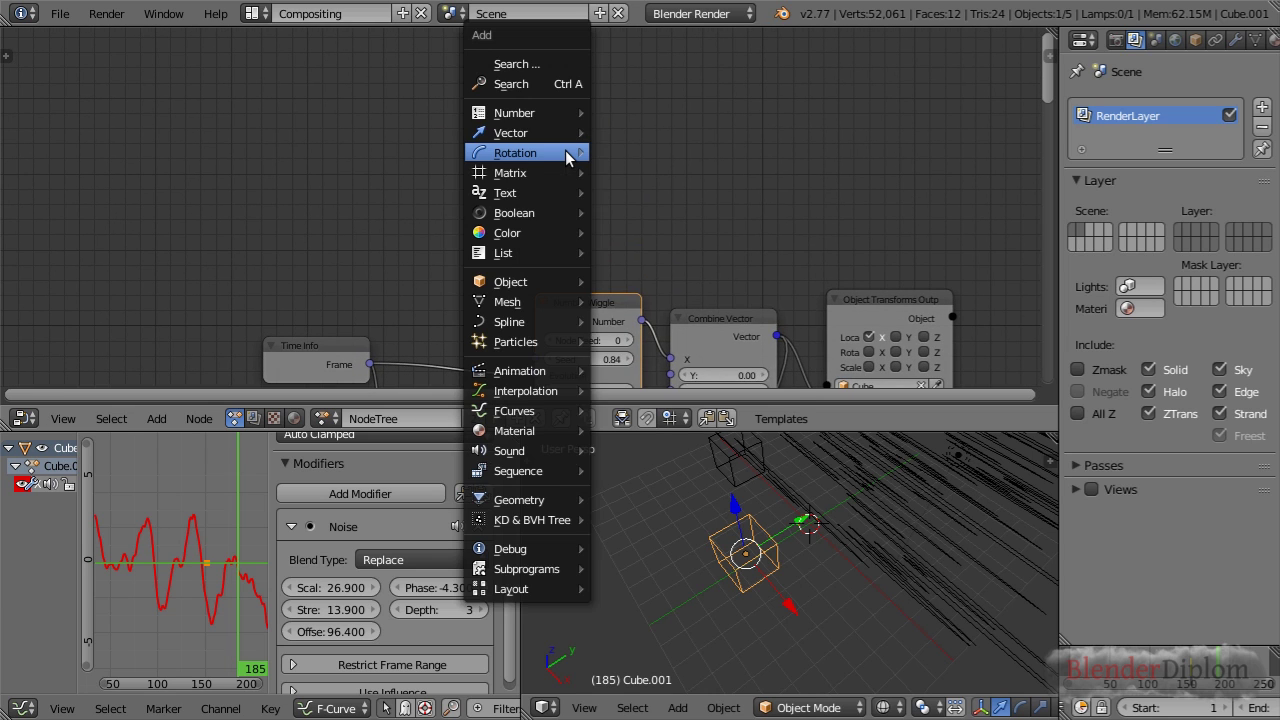
mouse_move(569, 157)
mouse_move(538, 133)
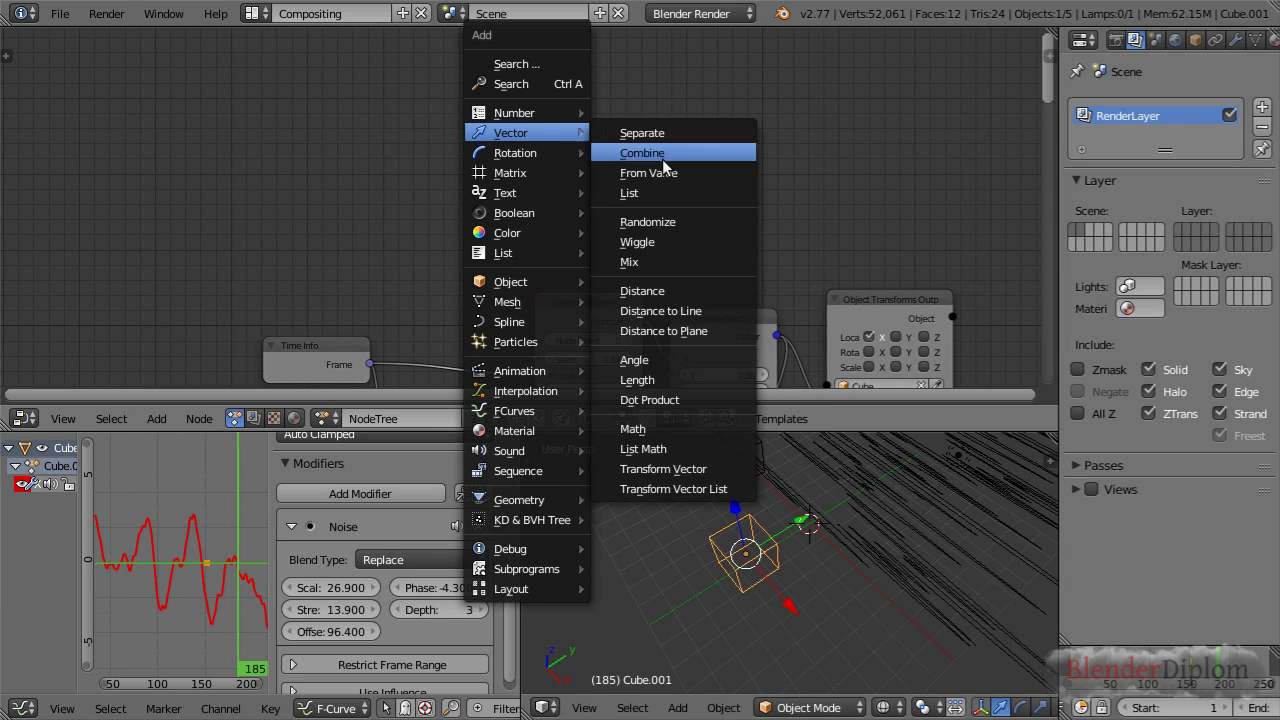
left_click(637, 242)
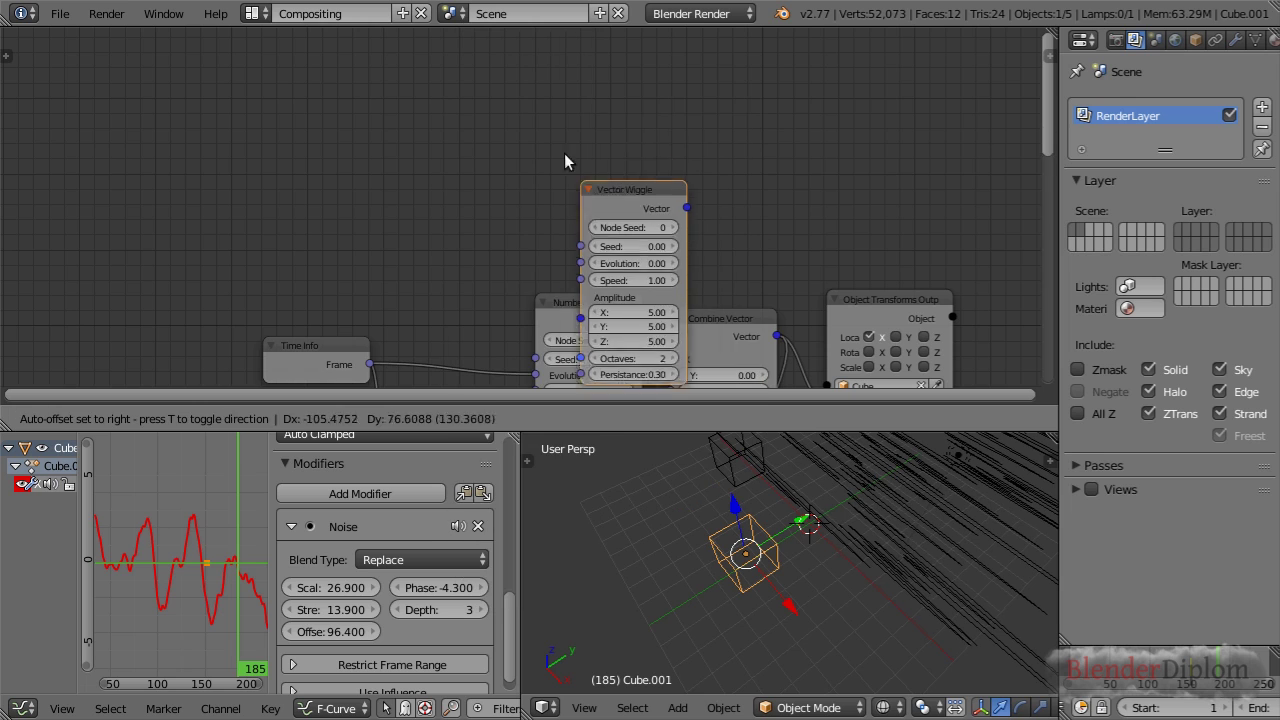
left_click(535, 80)
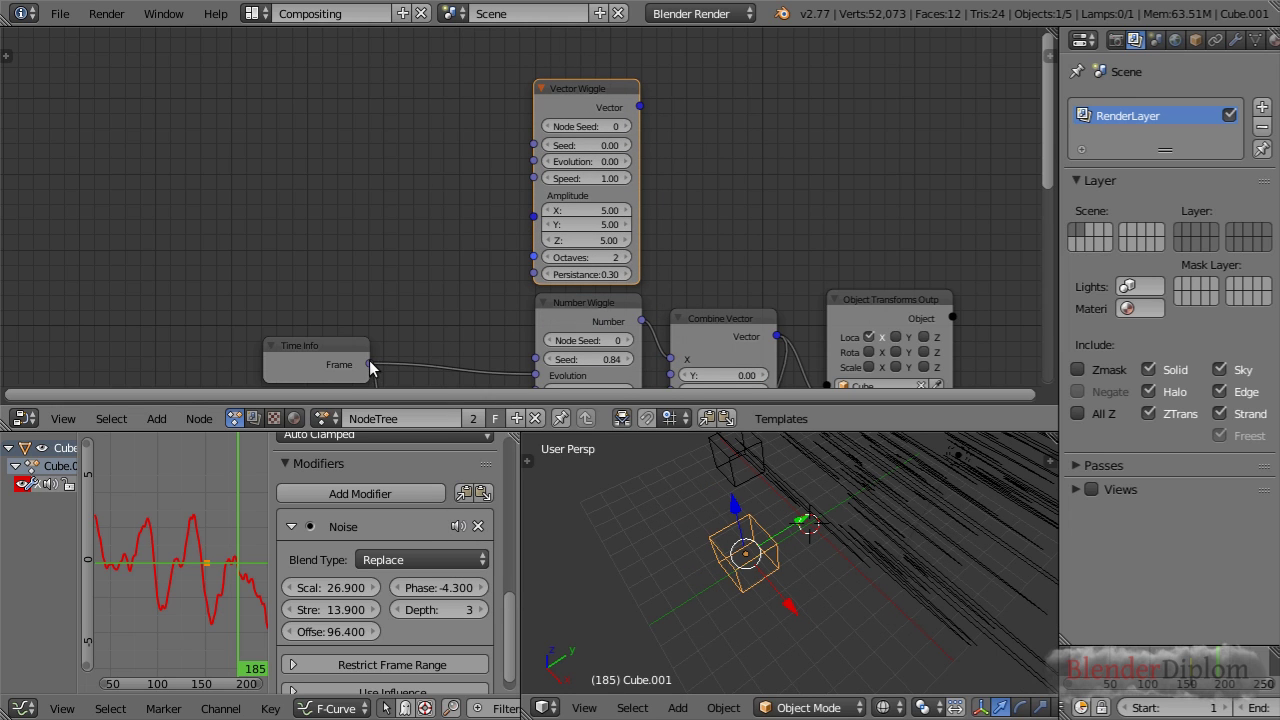
Feed the frame number into Vector Wiggle's Evolution, with Speed 3 and XYZ Amplitude 1
left_click_drag(370, 366, 498, 218)
left_click_drag(537, 173, 541, 164)
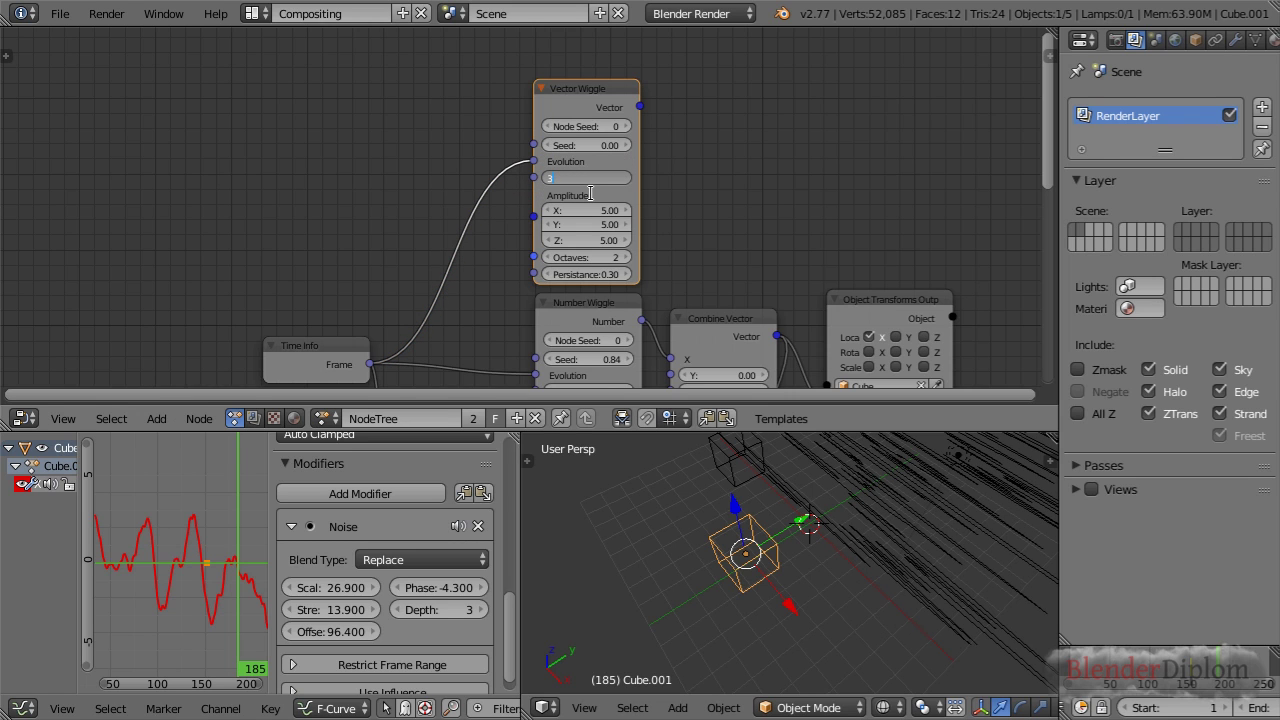
key("Return")
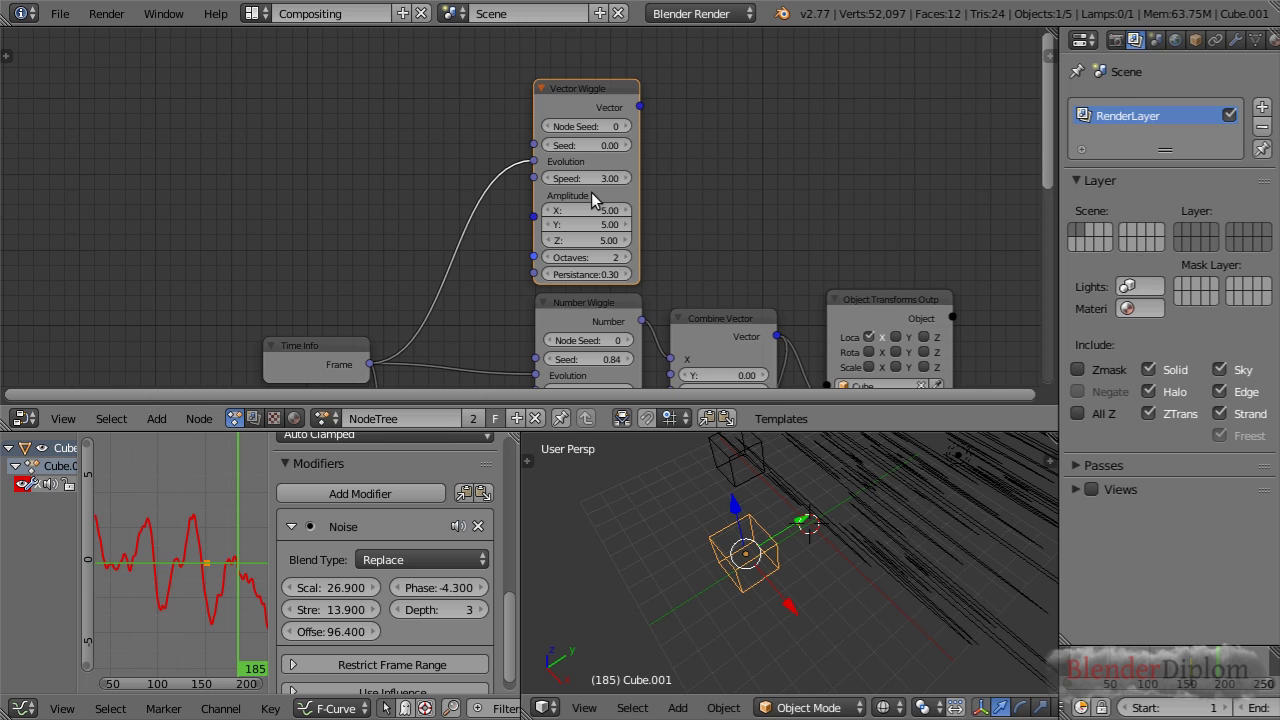
left_click_drag(590, 210, 590, 240)
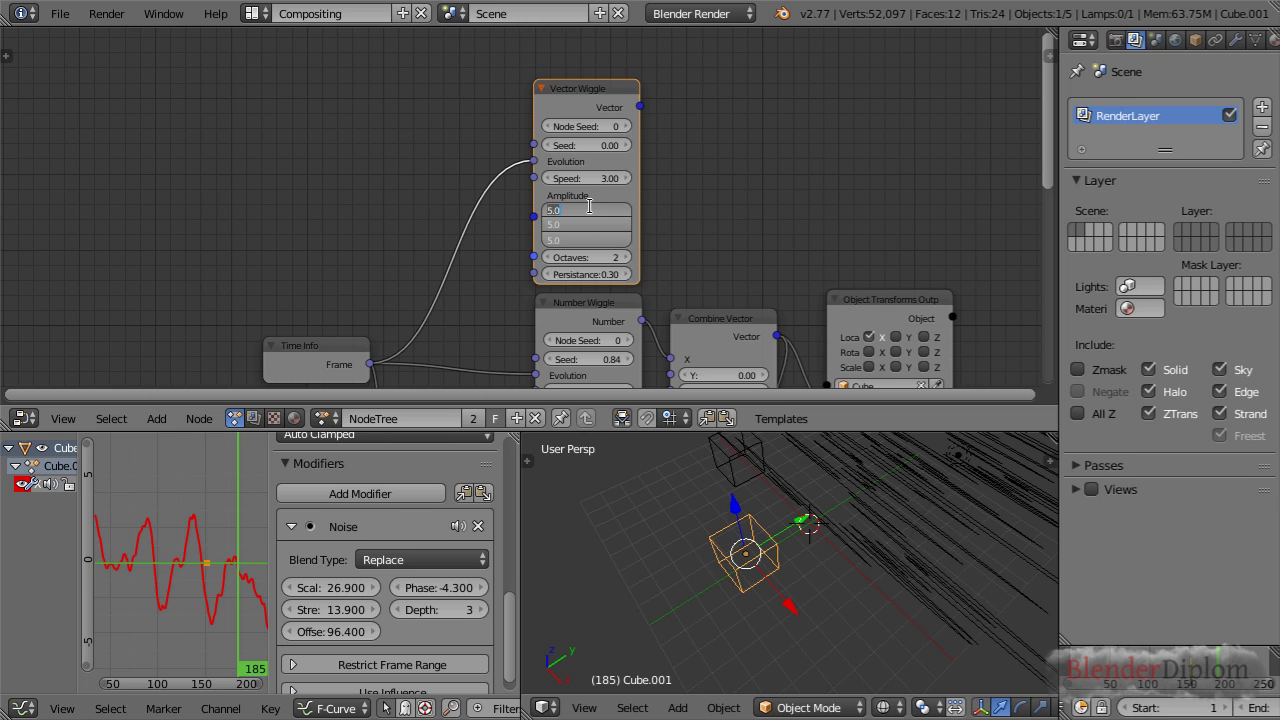
key("Return")
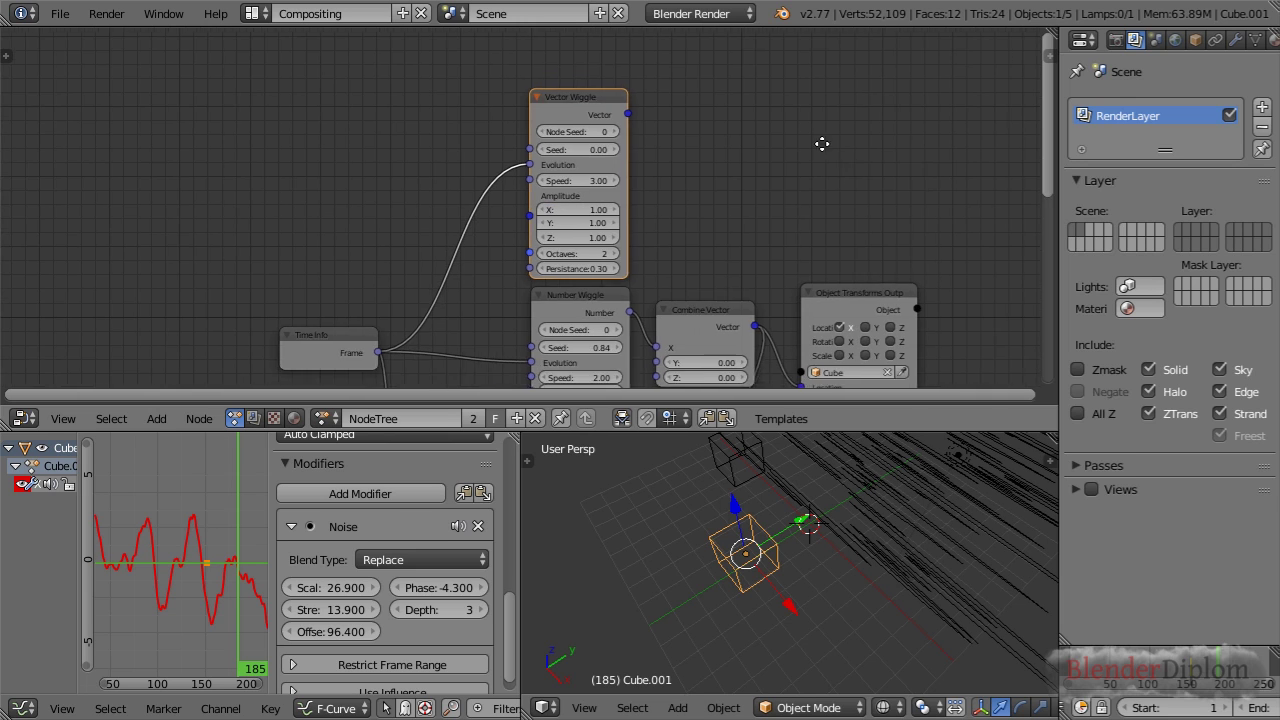
Enable X, Y and Z location and link Vector Wiggle's output to the Cube's Location
scroll(808, 232, "down", 1)
left_click_drag(808, 285, 851, 281)
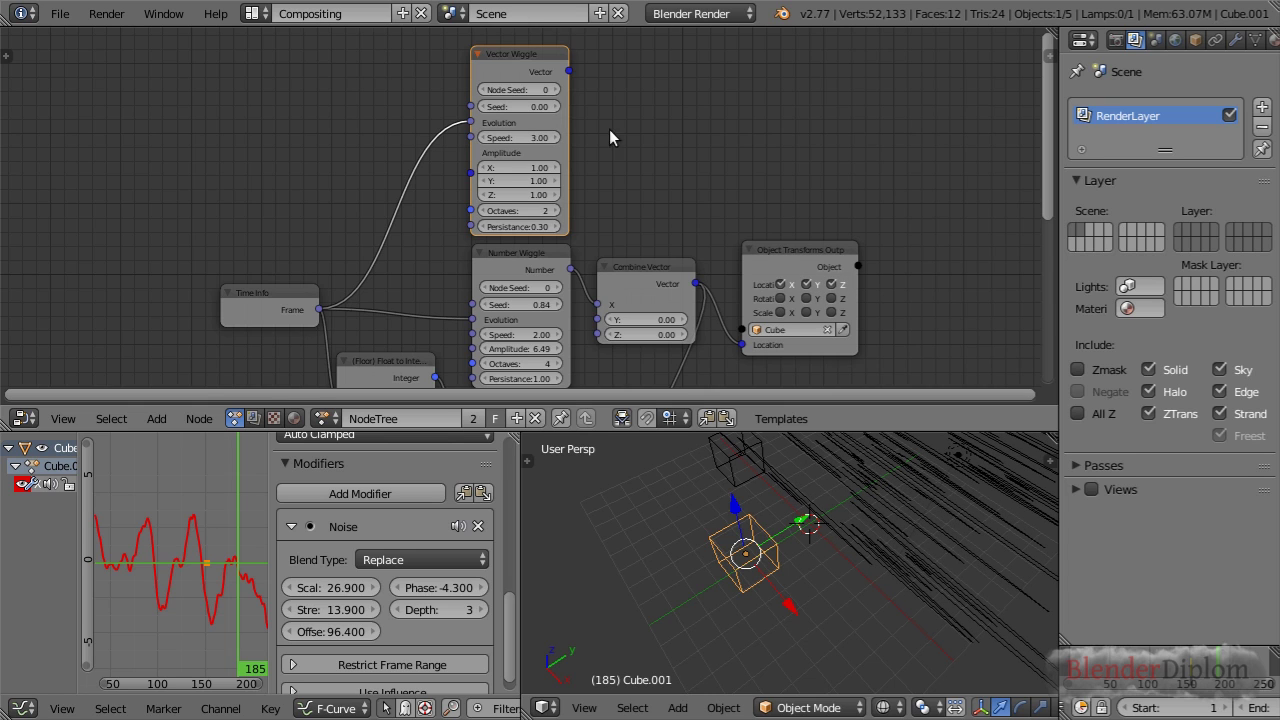
left_click_drag(569, 72, 711, 243)
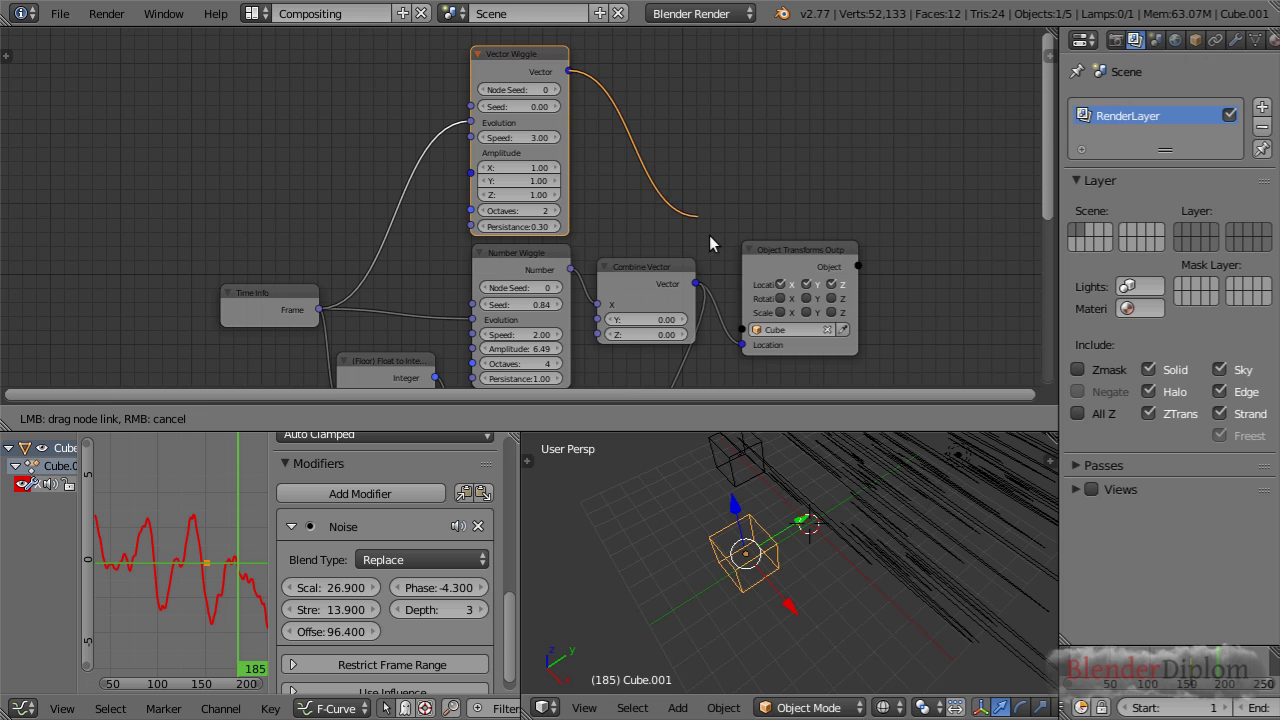
left_click_drag(752, 345, 748, 345)
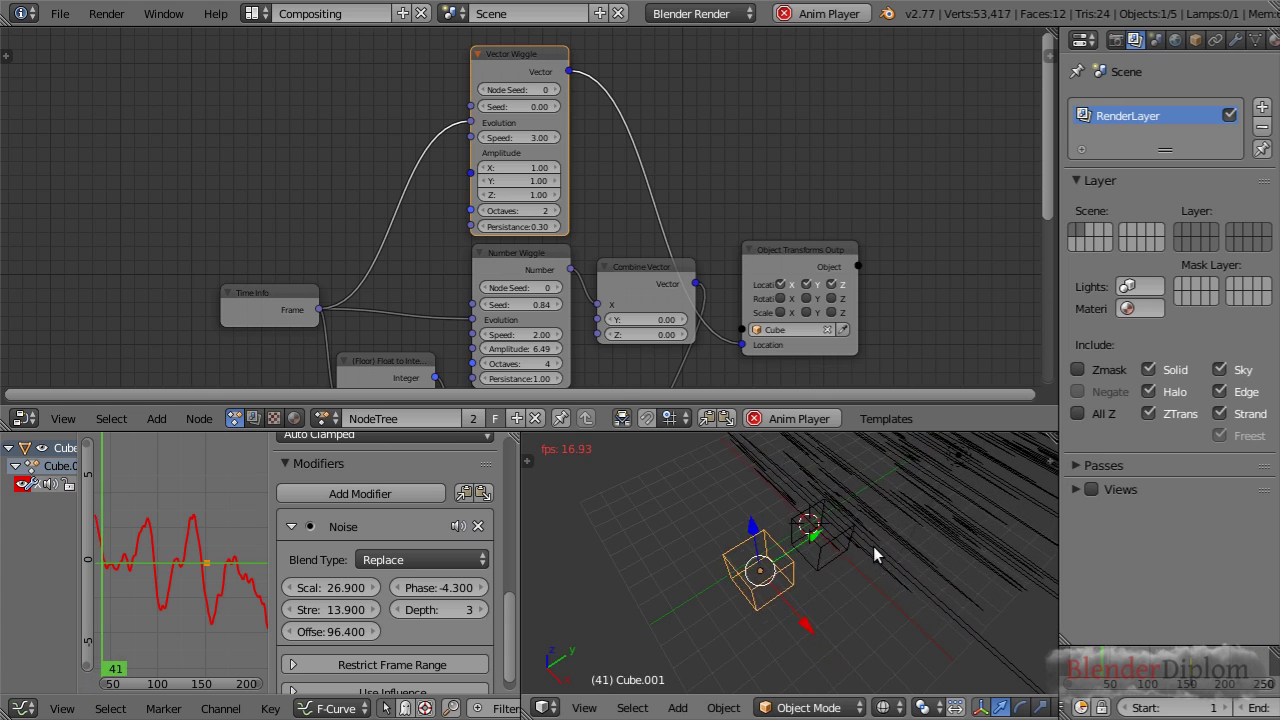
Hide the BezierCurve trail lines and select Cube.001 to show its noise curve
key("alt+a")
right_click(907, 483)
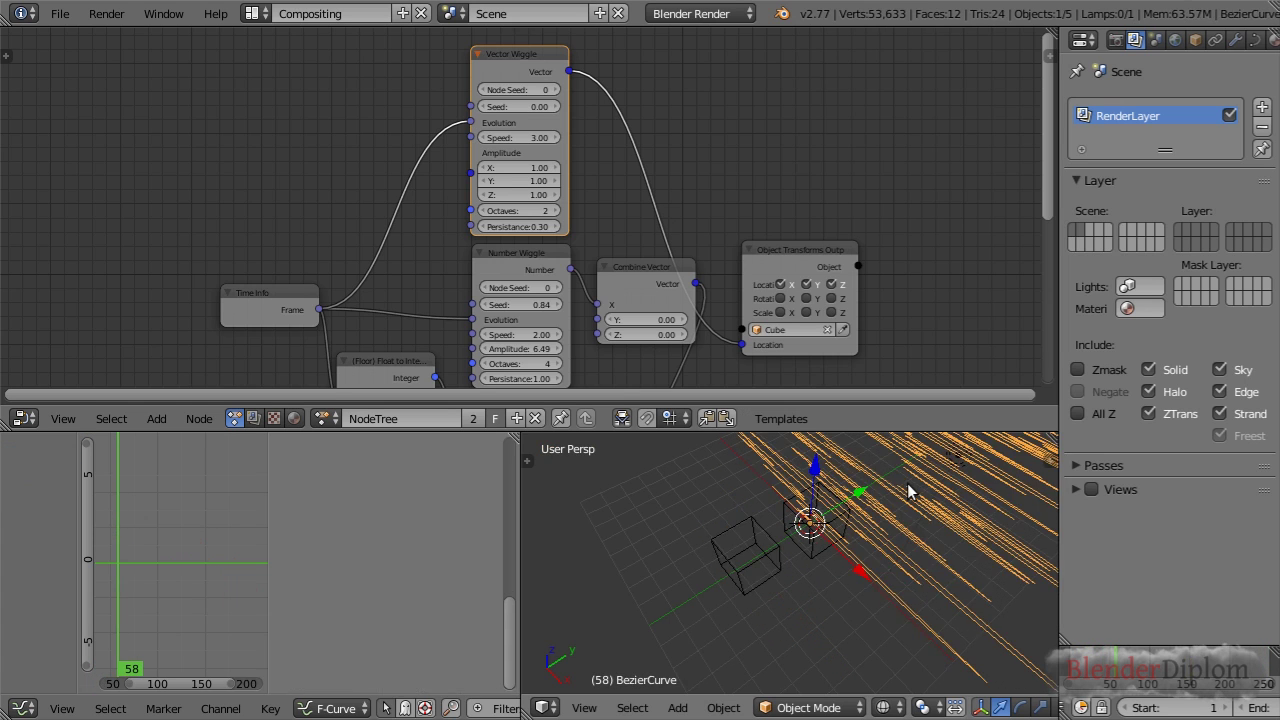
key("h")
right_click(812, 515)
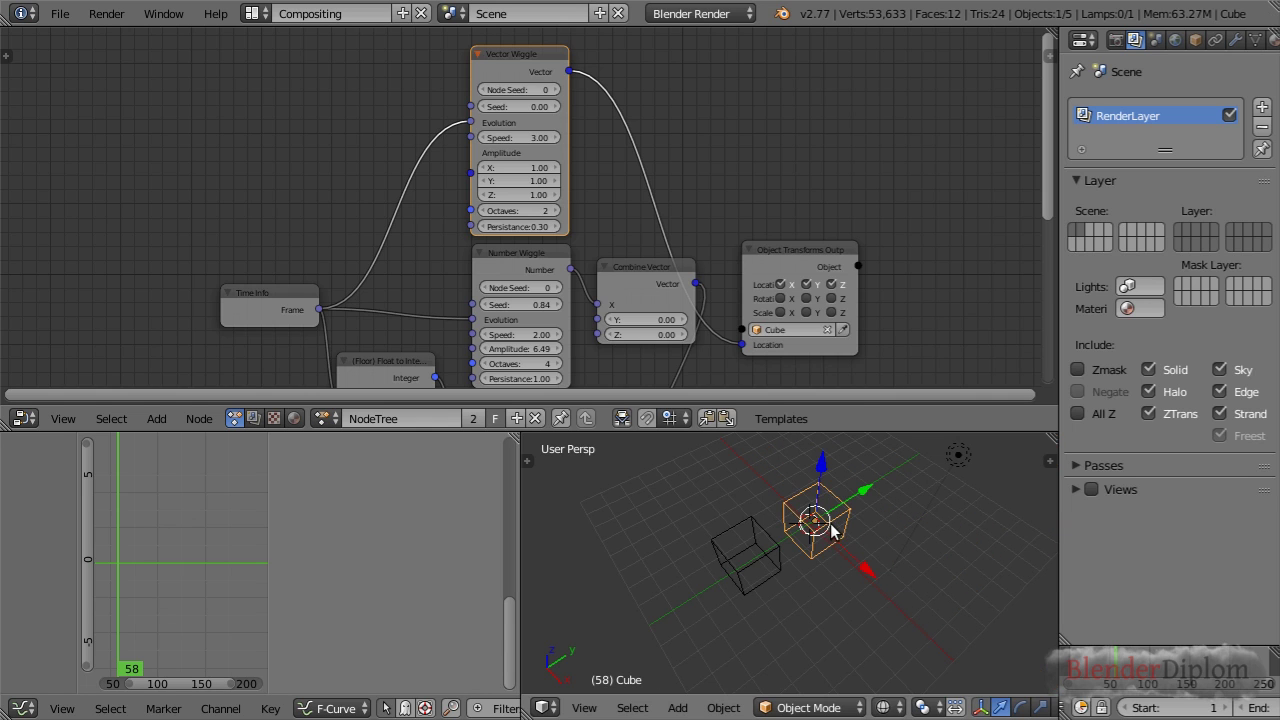
key("alt+a")
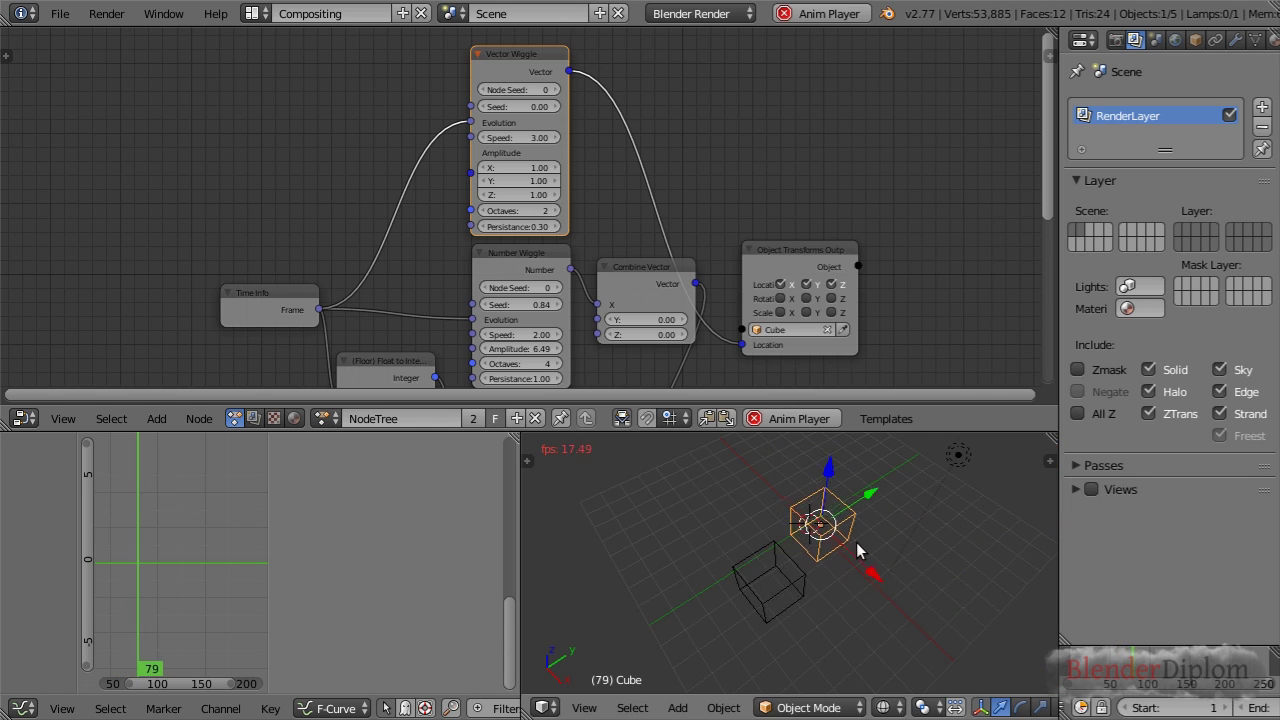
key("alt+a")
right_click(767, 569)
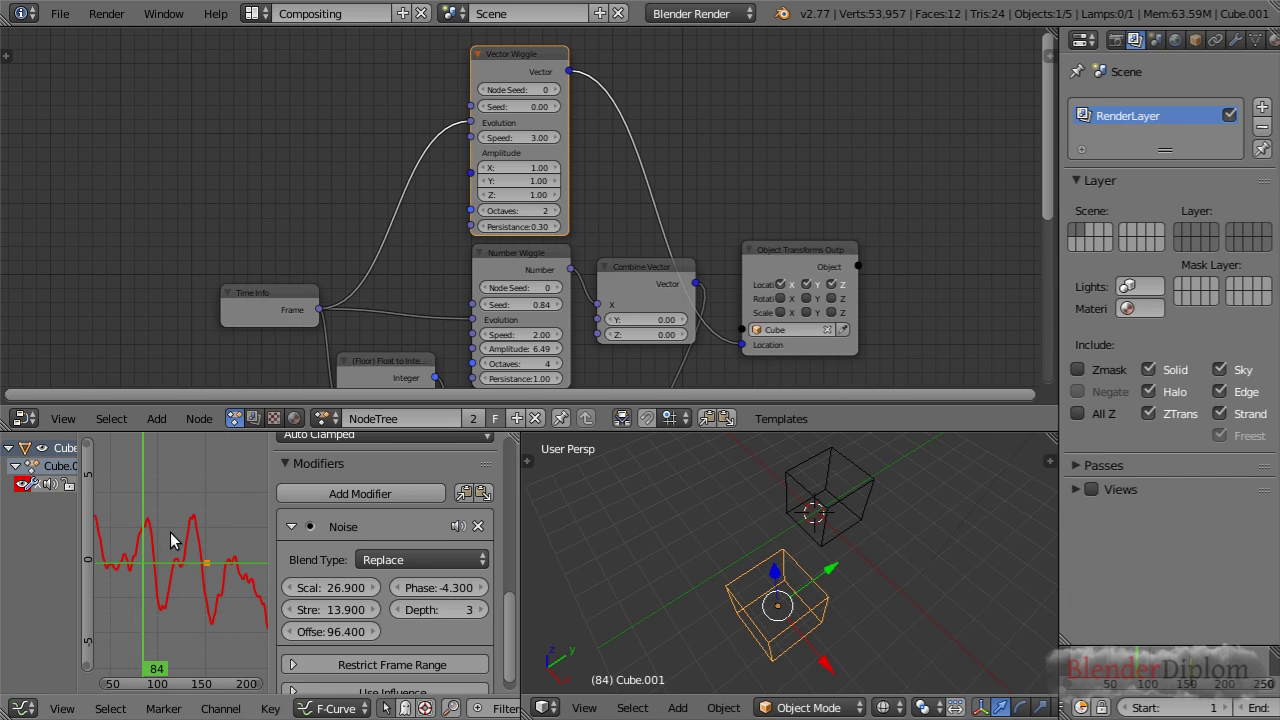
Insert location keyframes on the cube and widen the channel list
left_click(1049, 461)
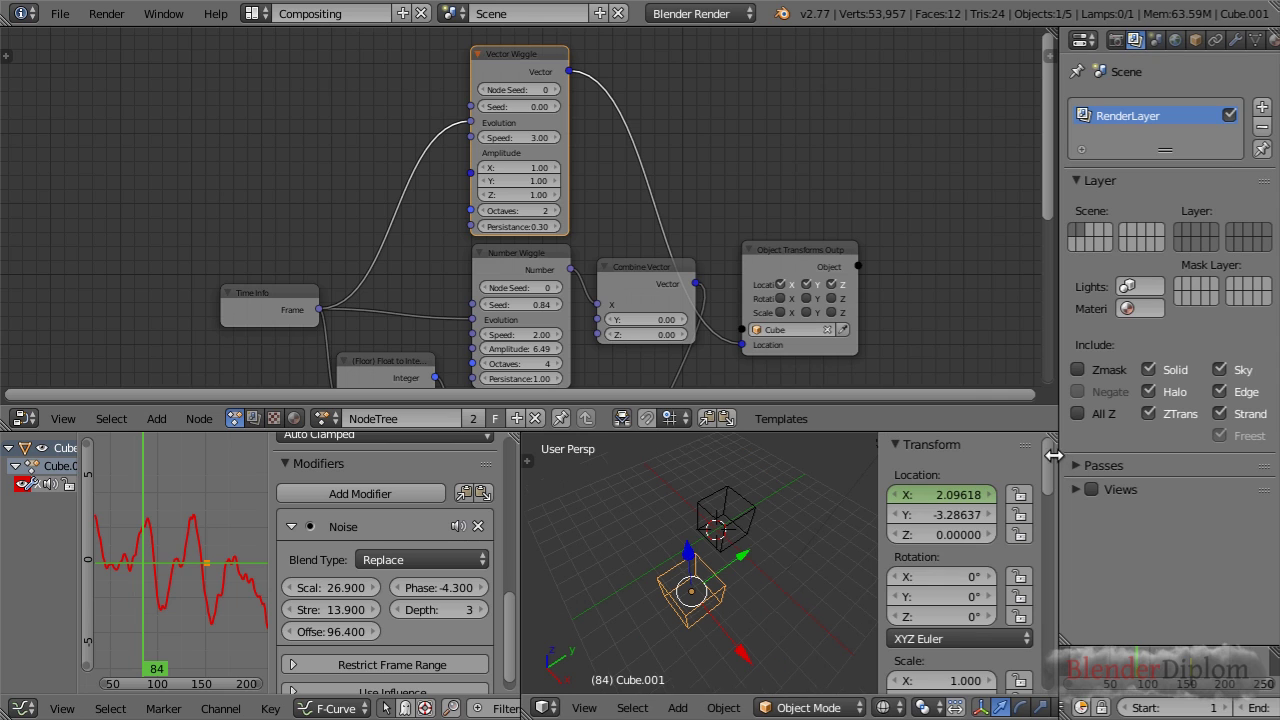
right_click(958, 530)
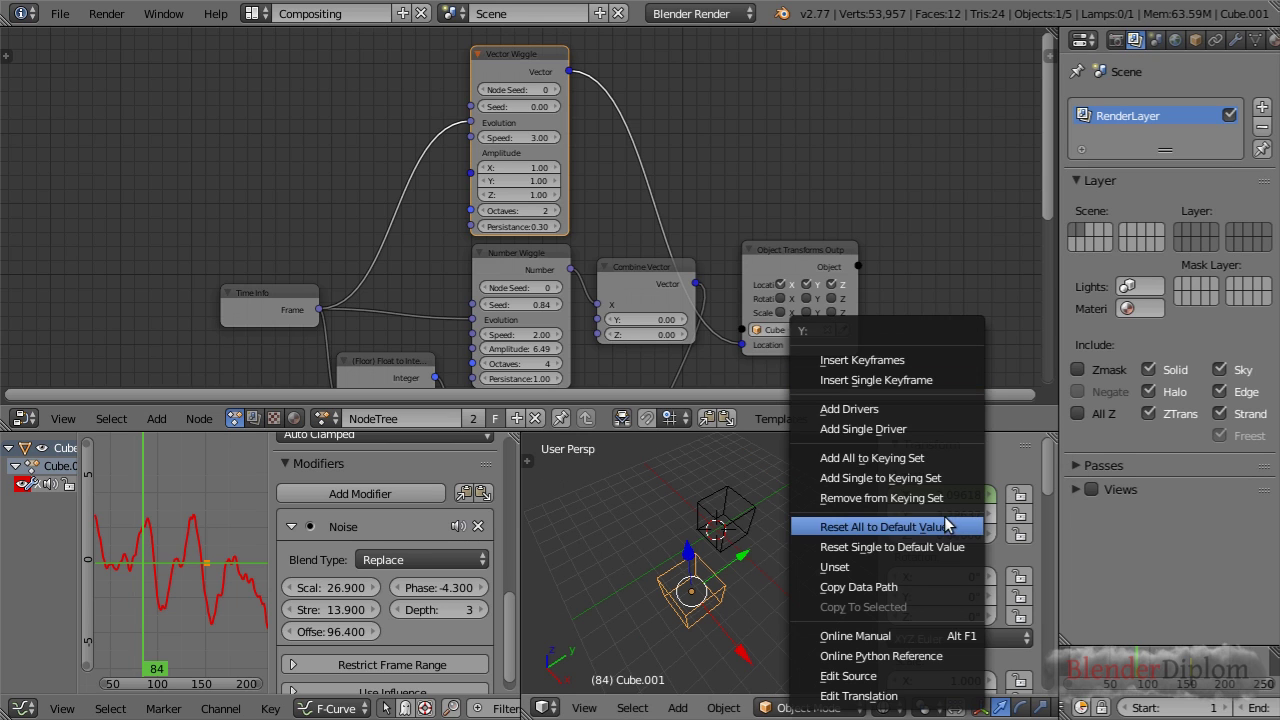
left_click(877, 380)
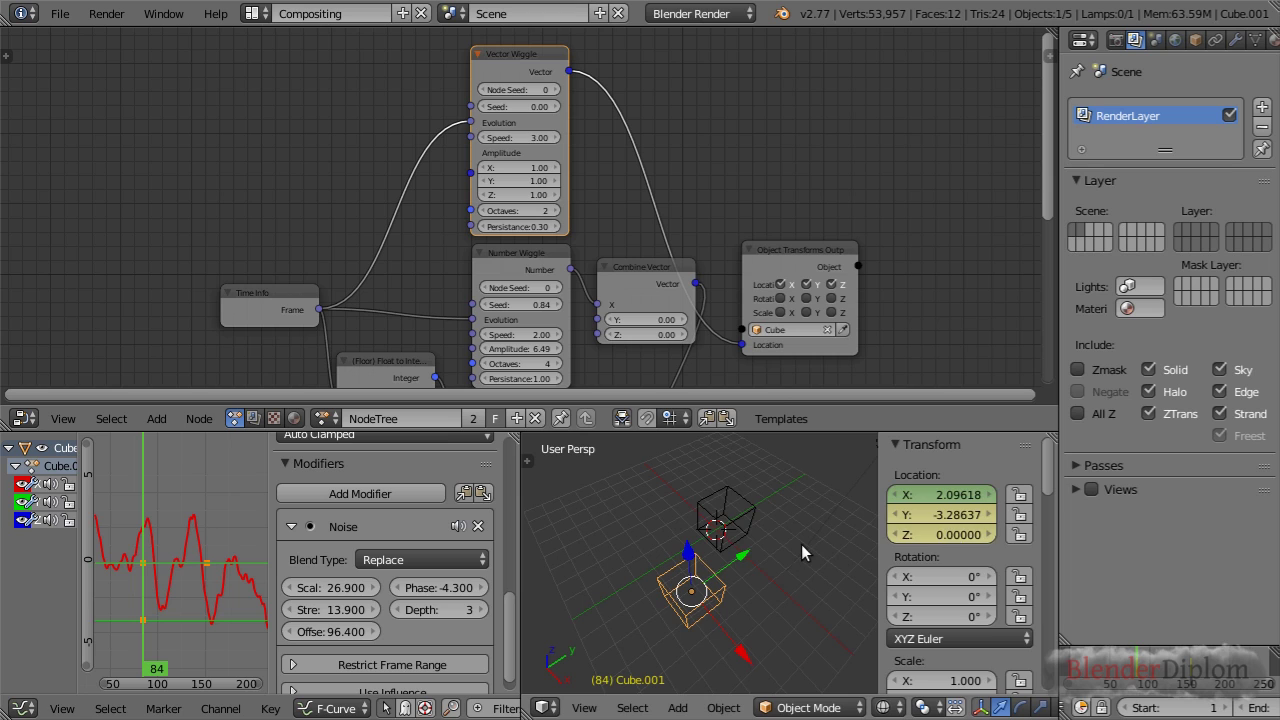
key("n")
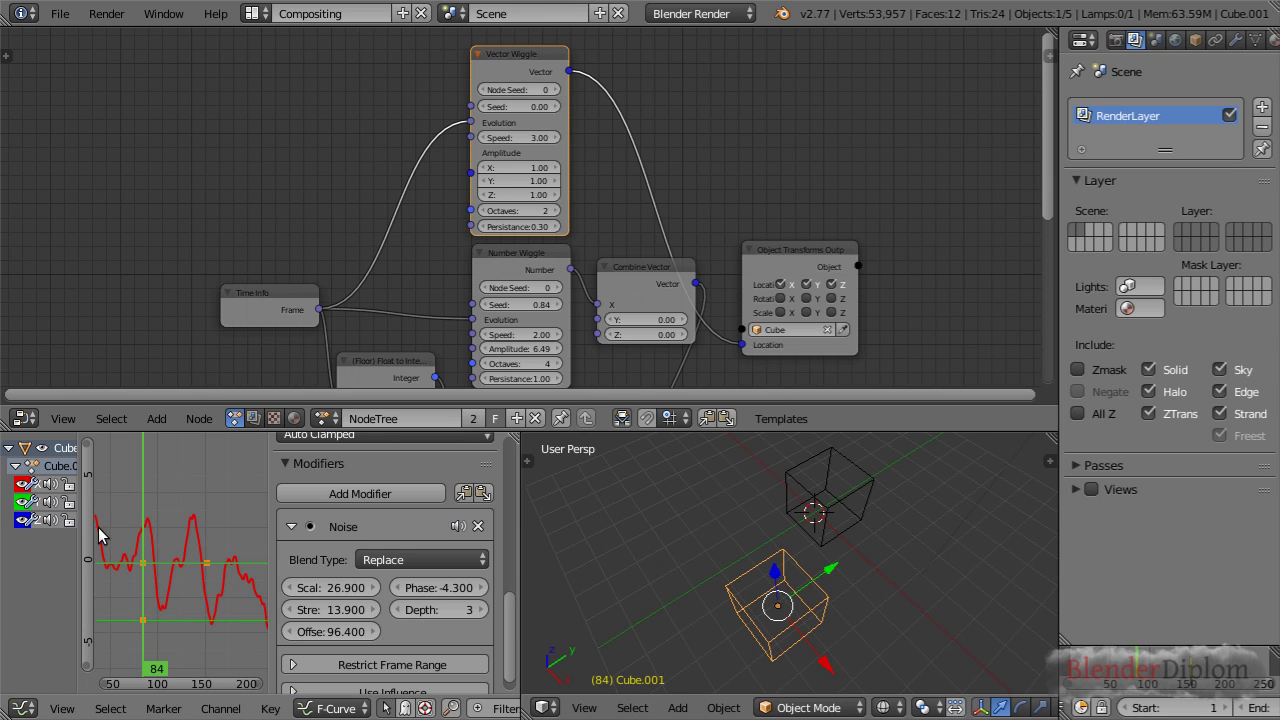
left_click_drag(76, 518, 157, 506)
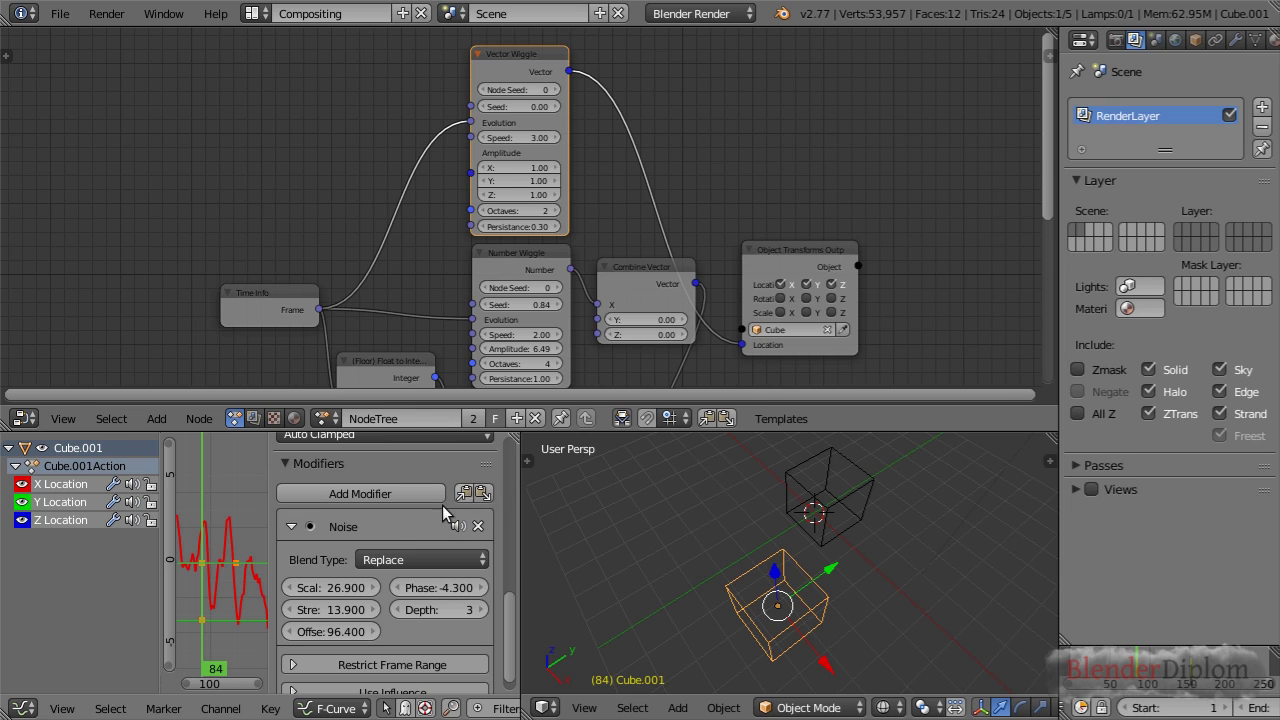
Paste the Noise modifier onto the Y and Z Location curves and preview playback
left_click(478, 525)
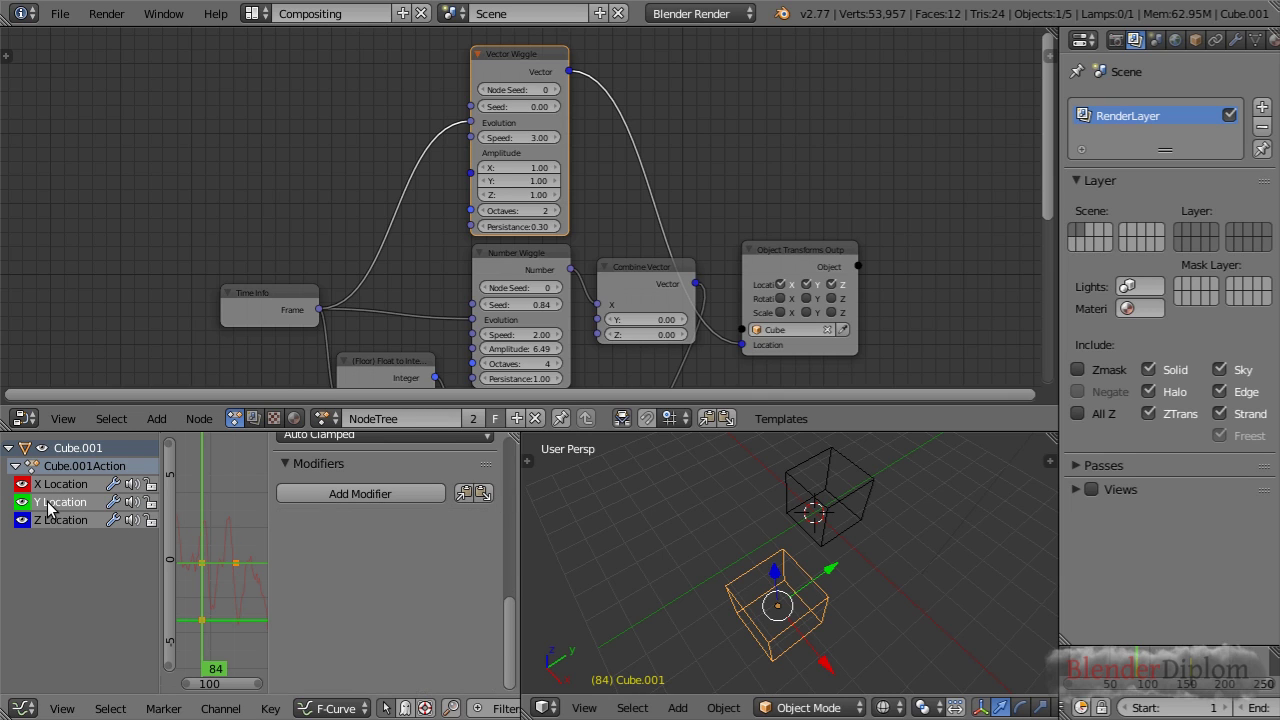
left_click(481, 493)
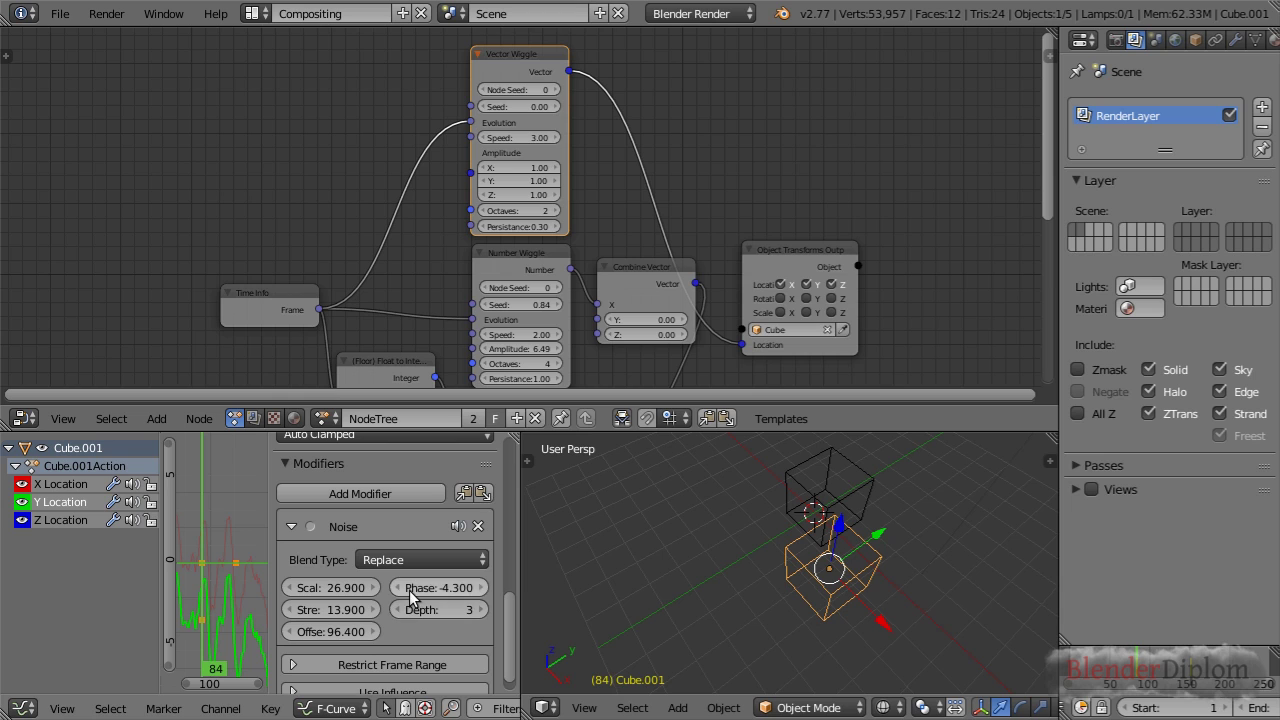
left_click(65, 518)
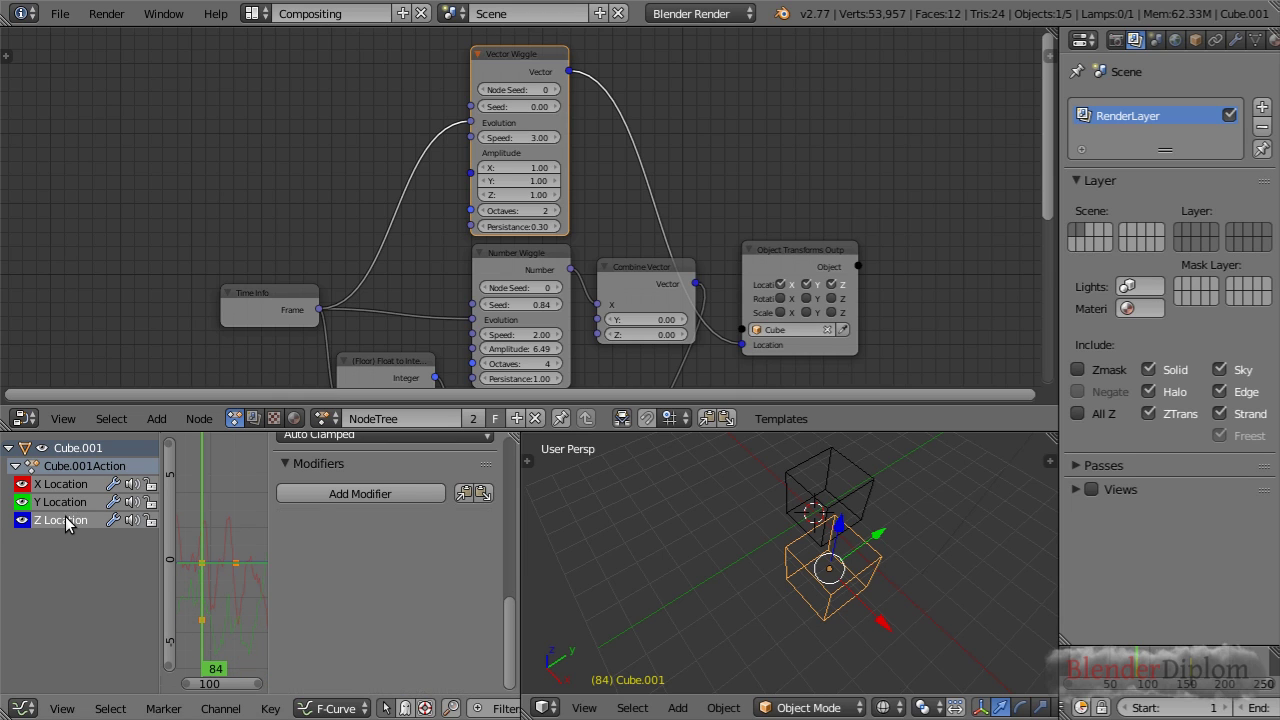
left_click(483, 493)
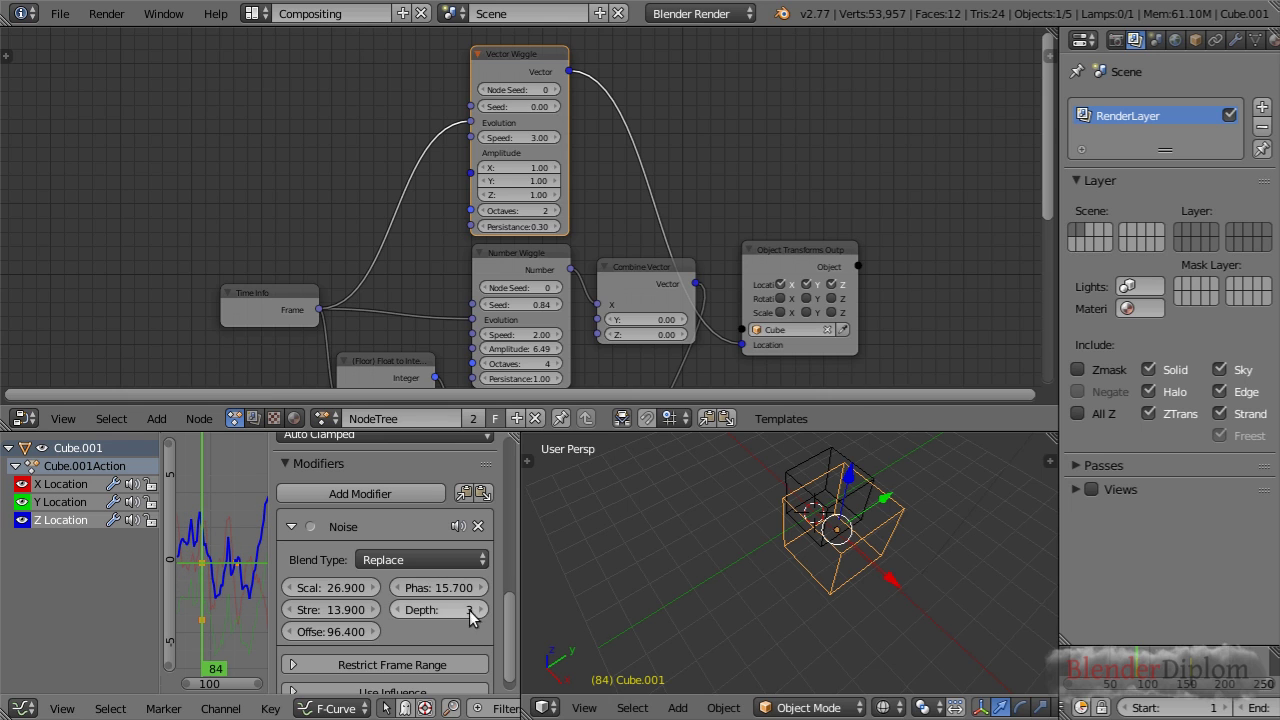
key("alt+a")
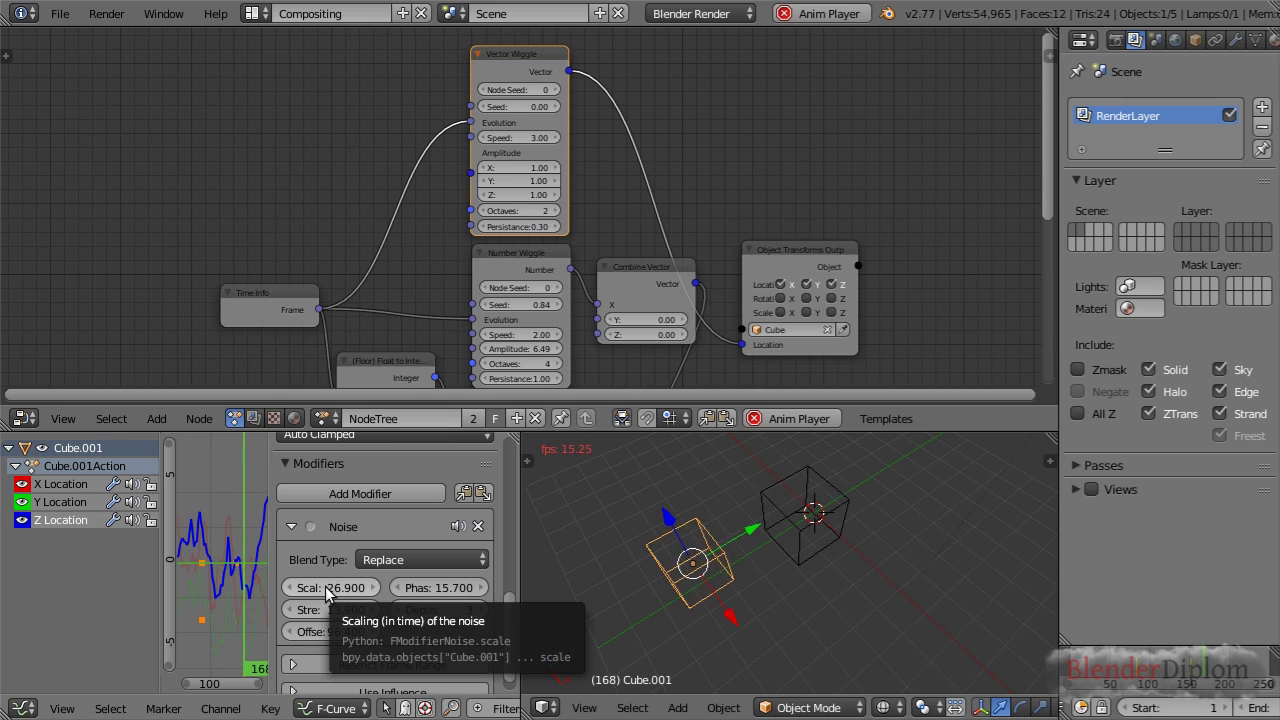
key("alt+a")
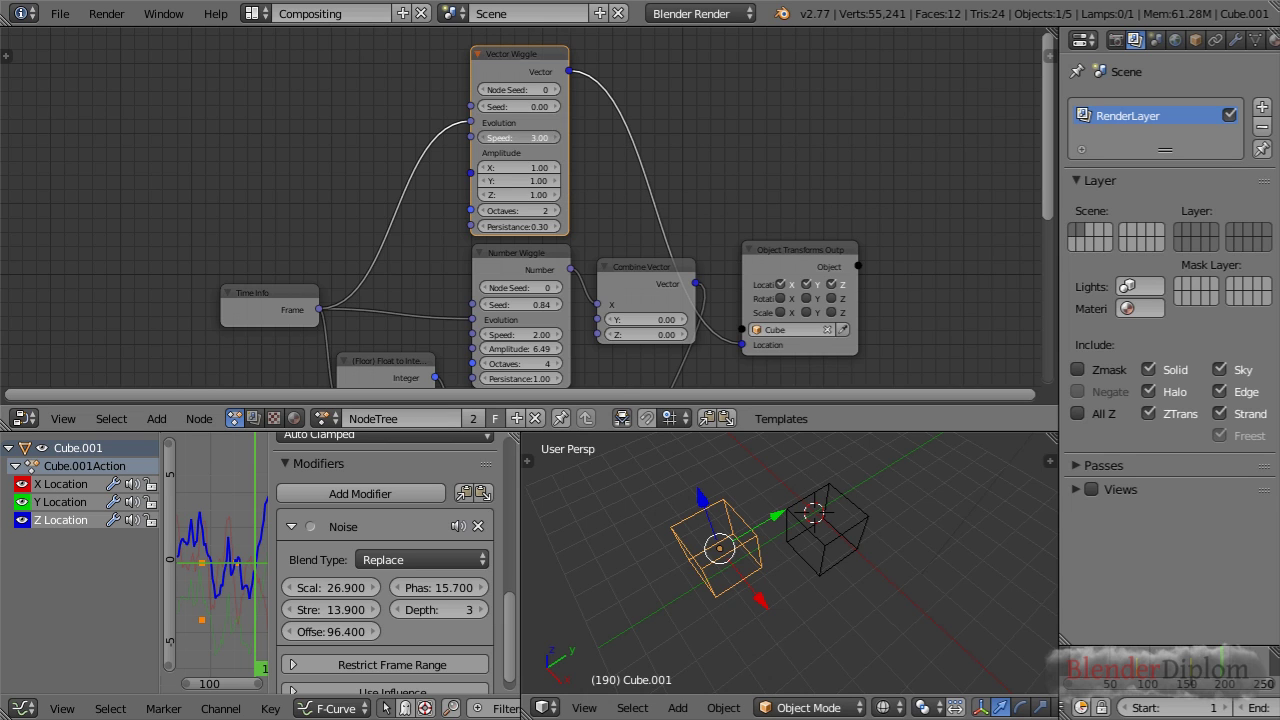
key("alt+a")
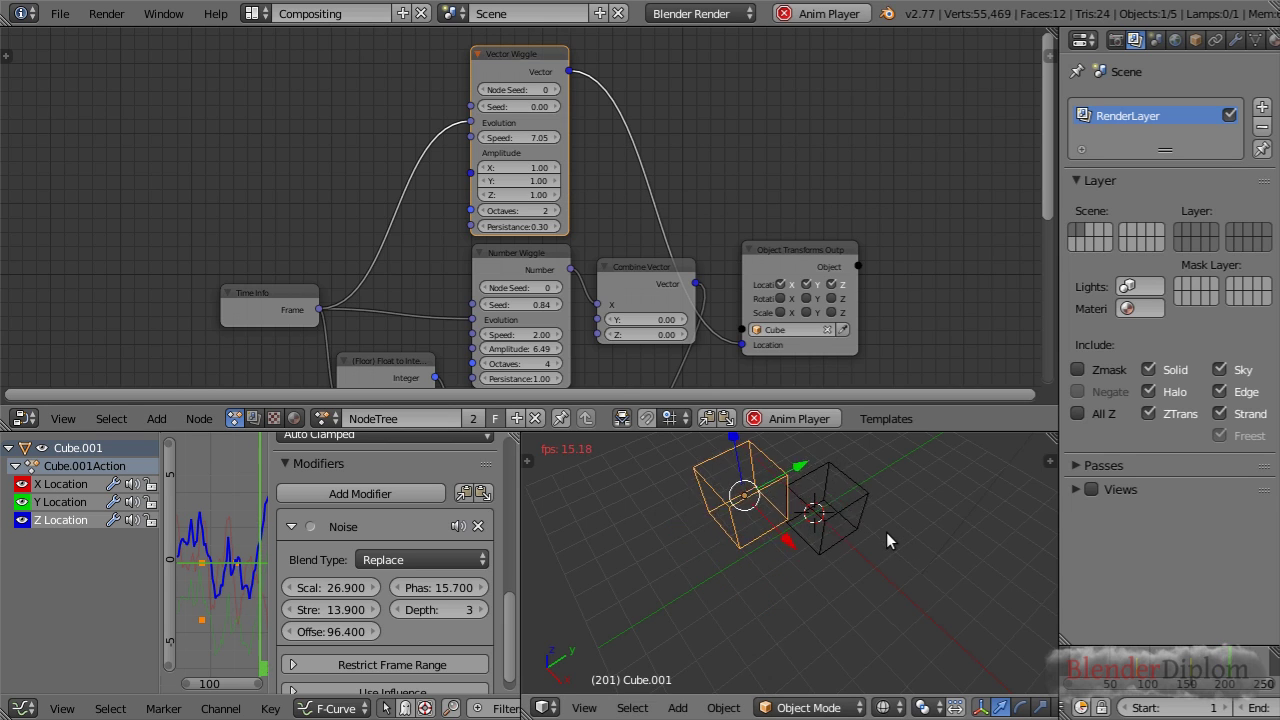
Stop playback and add an Euler Wiggle node above the node tree
key("alt+a")
scroll(693, 136, "down", 2)
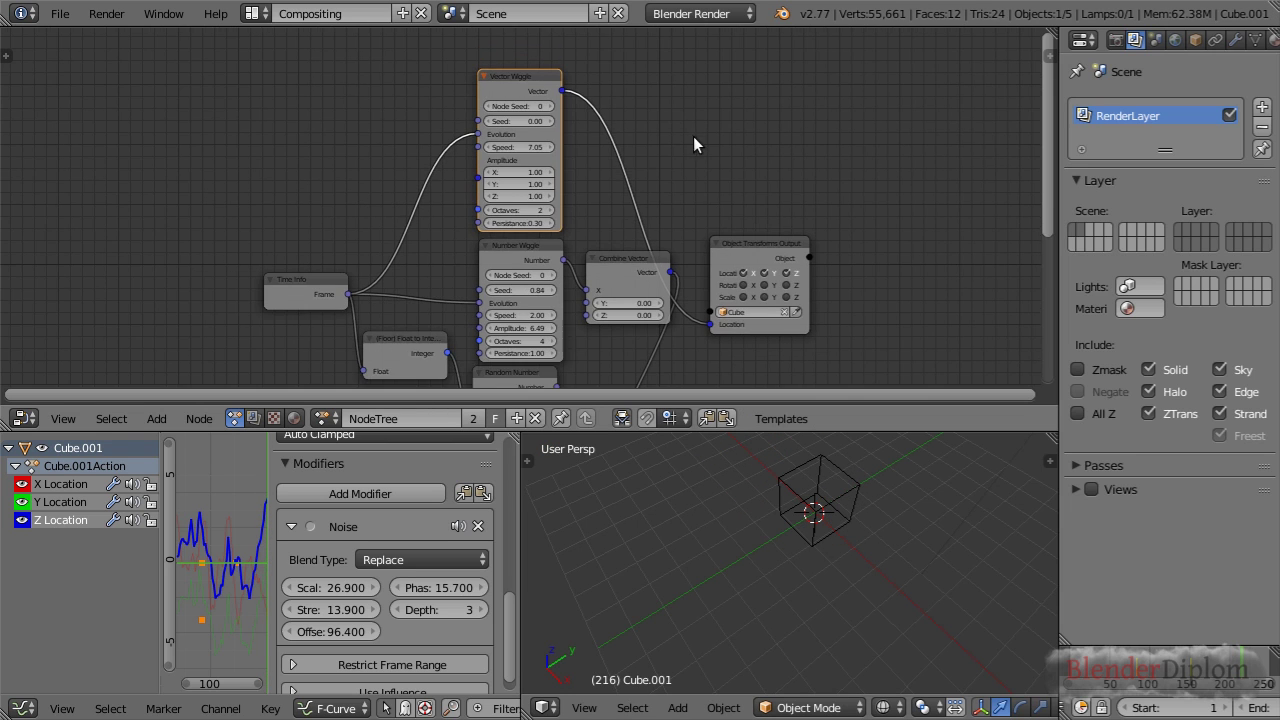
middle_click_drag(693, 136, 675, 198)
key("shift+a")
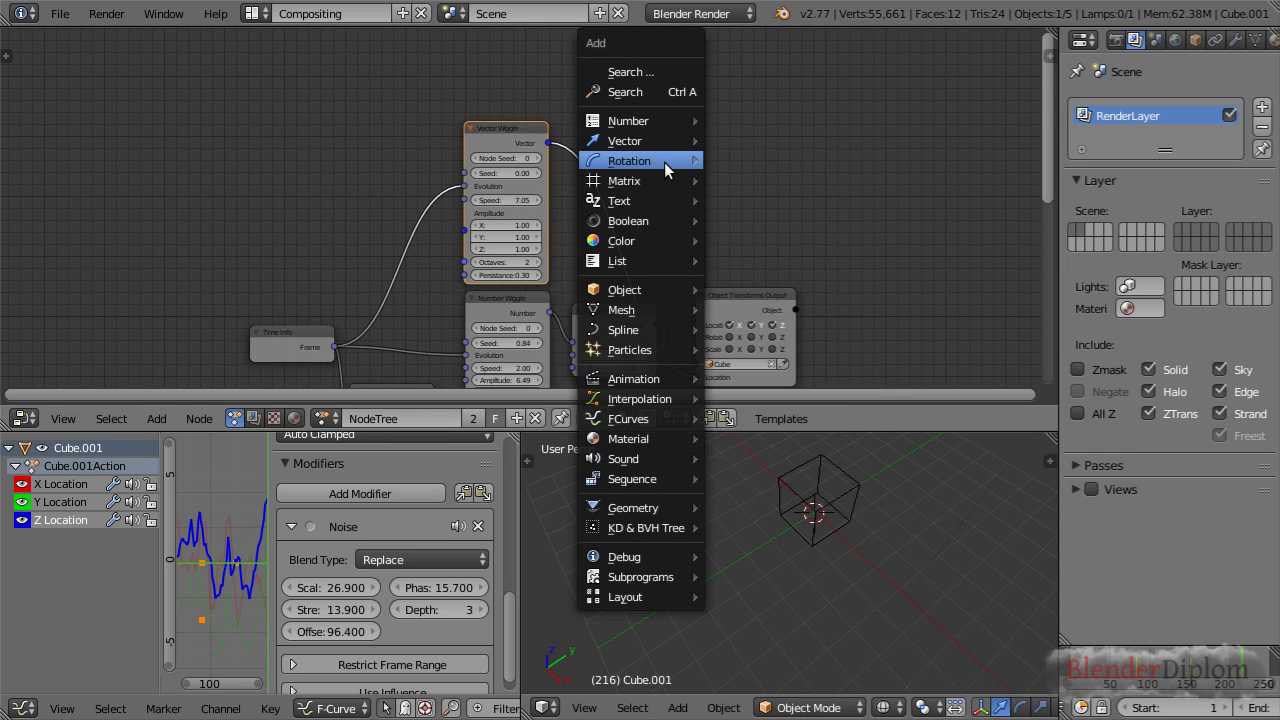
mouse_move(661, 163)
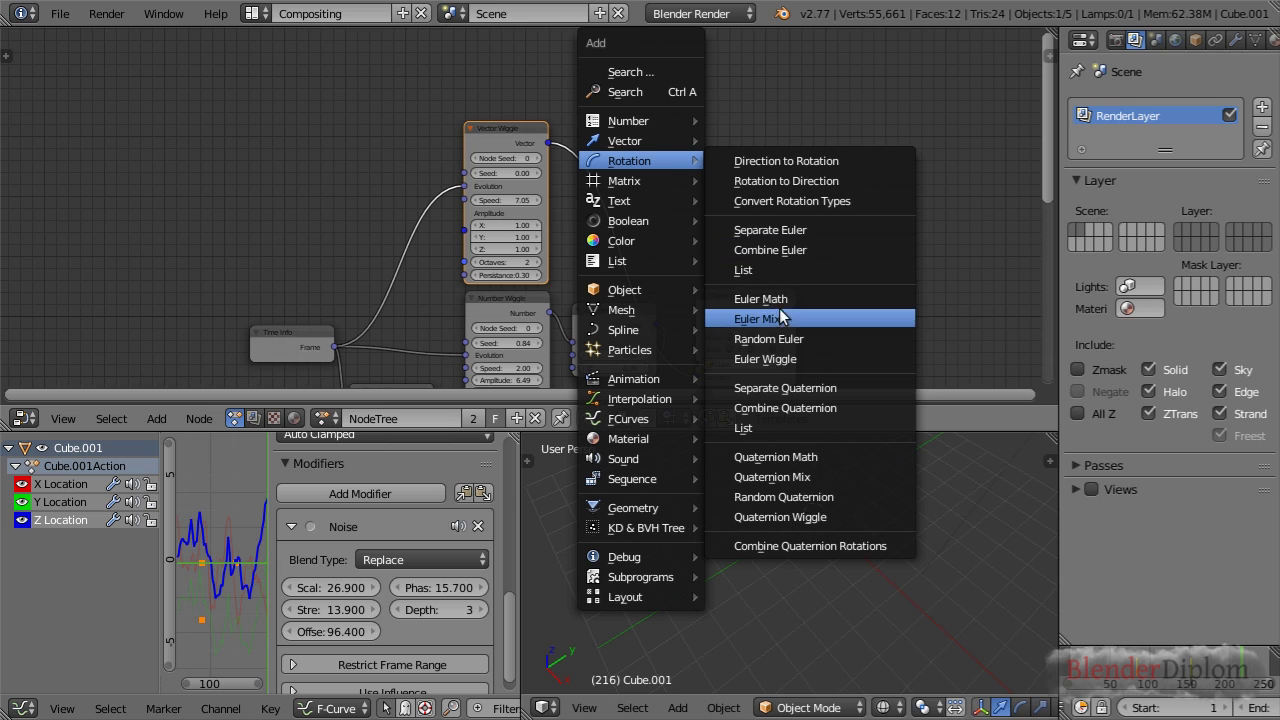
left_click(775, 347)
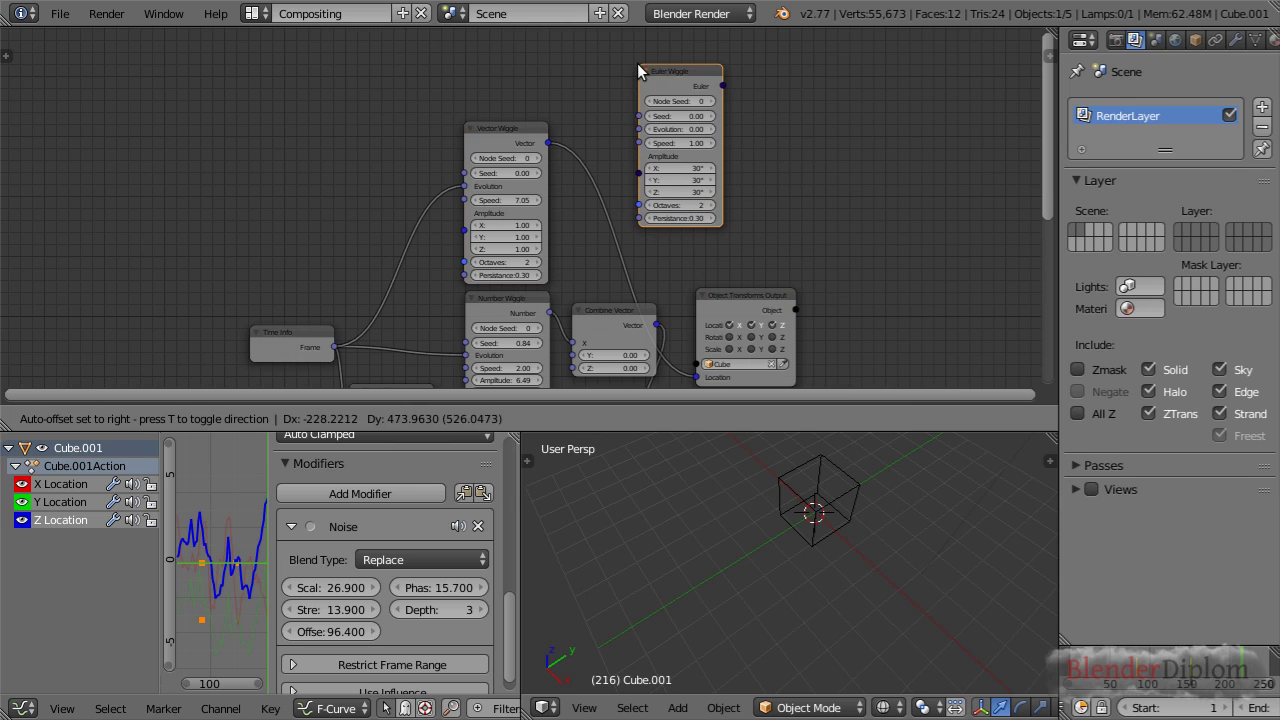
left_click(641, 64)
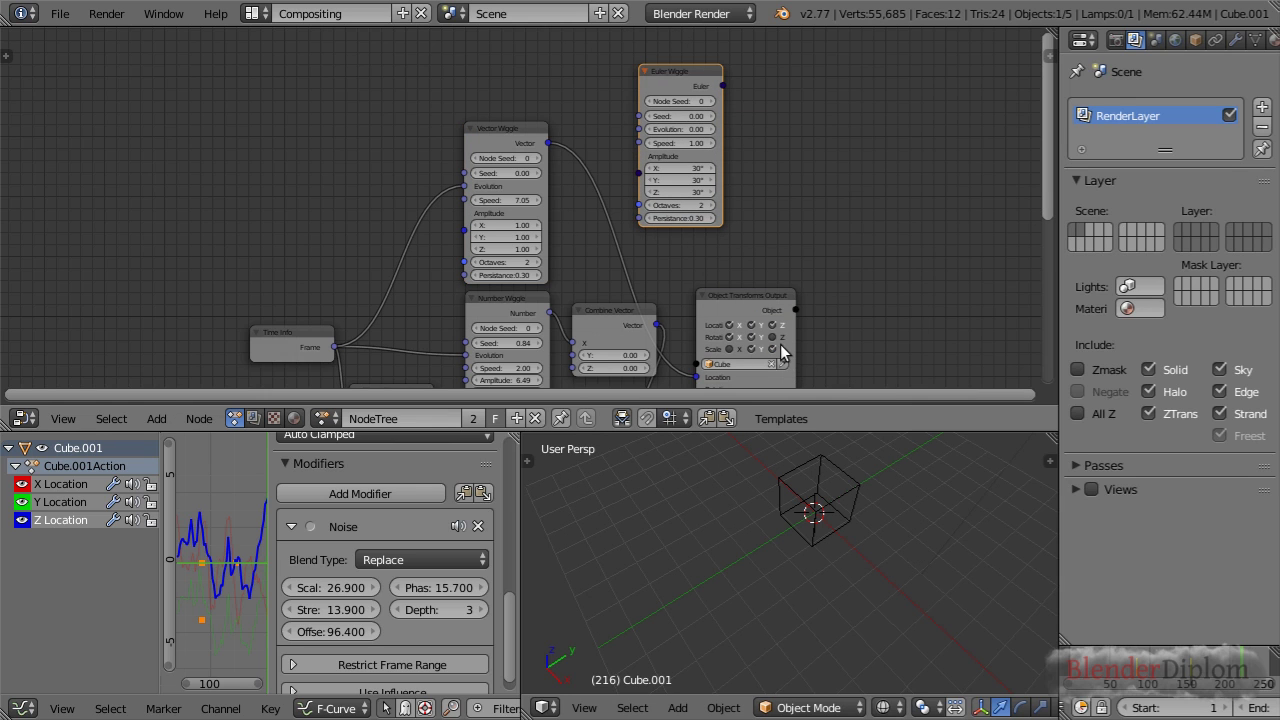
Drive the cube's Rotation with Euler Wiggle, its Evolution fed by the frame number
left_click_drag(740, 305, 859, 247)
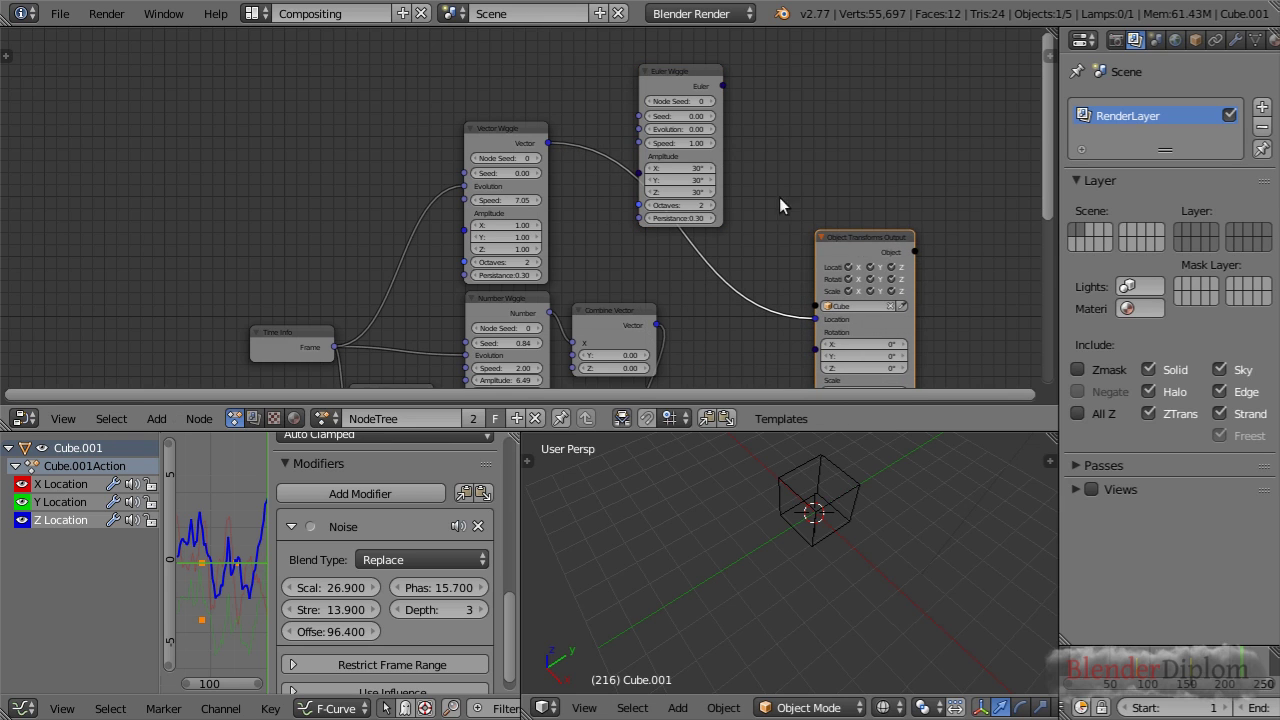
left_click_drag(722, 86, 816, 331)
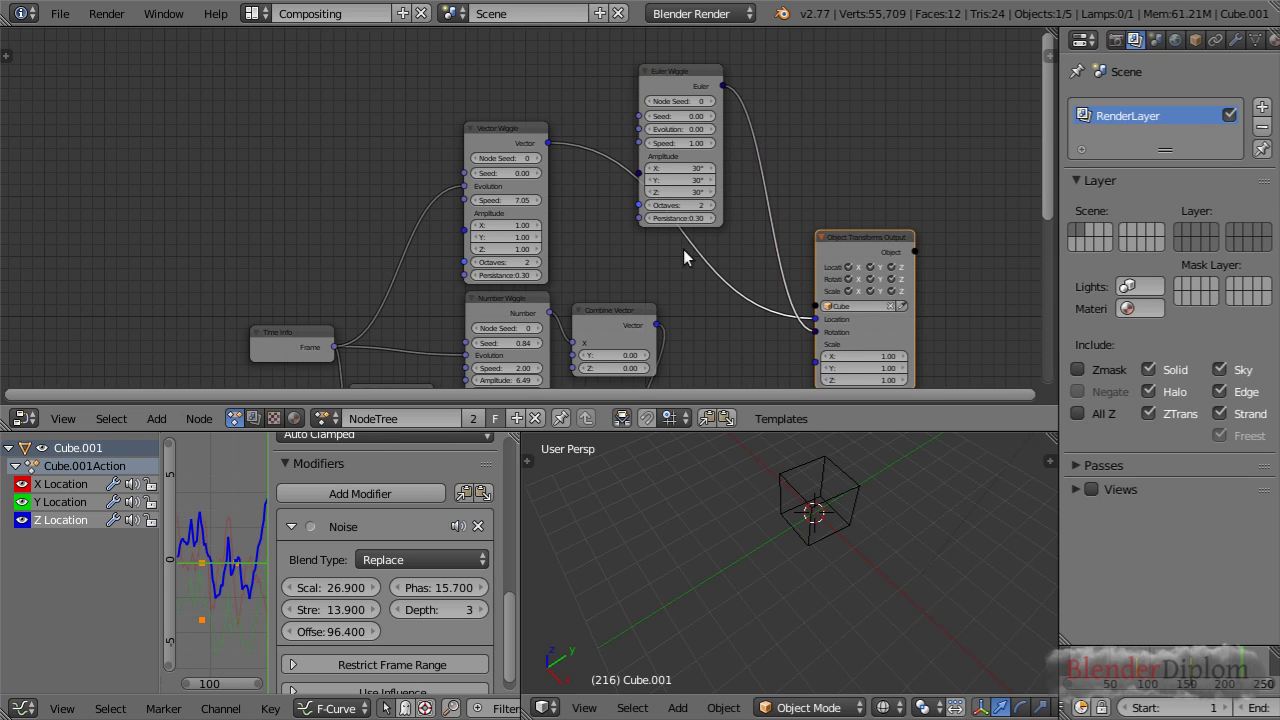
left_click_drag(334, 346, 622, 185)
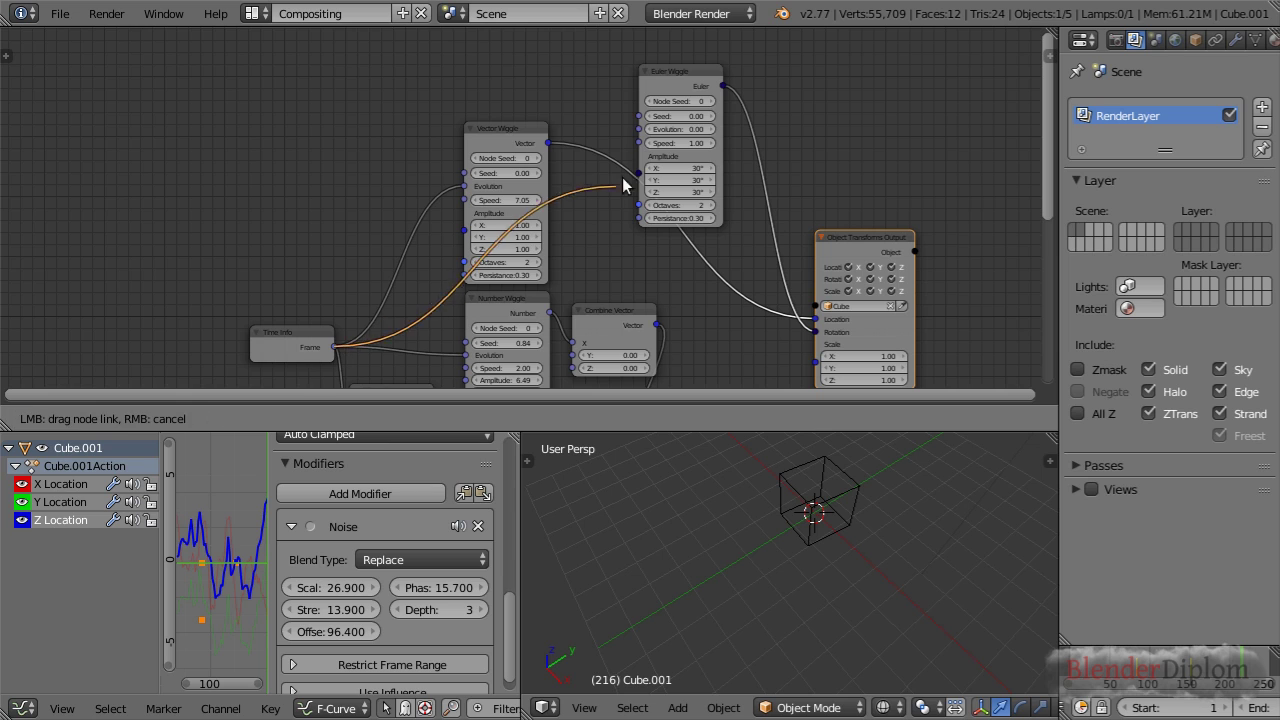
left_click_drag(650, 138, 655, 140)
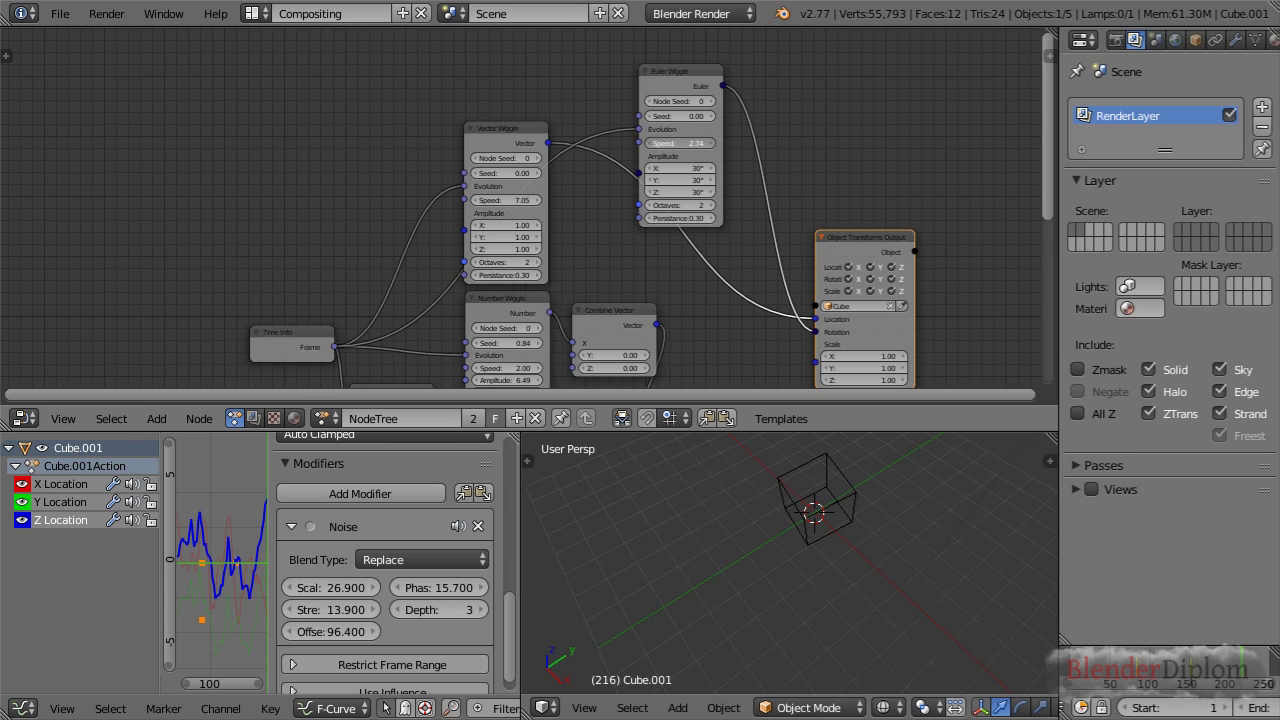
key("alt+a")
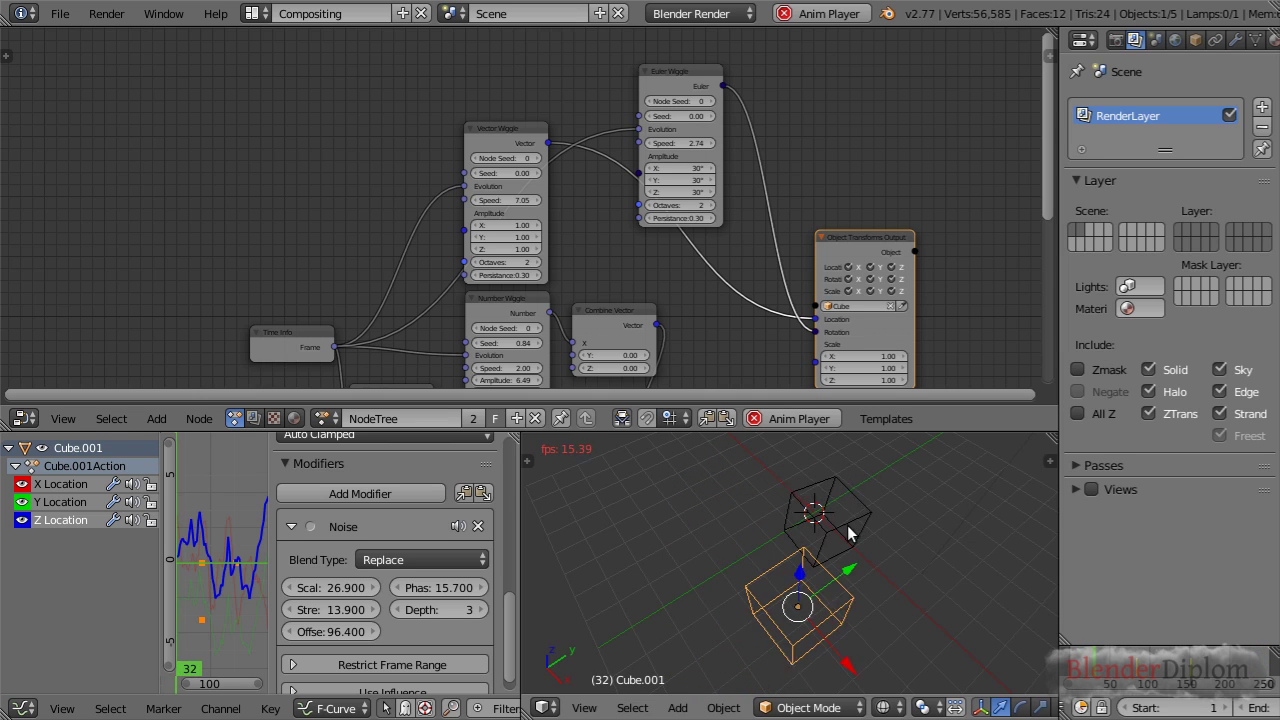
Link Vector Wiggle's Vector output to the cube's Scale and preview the result
key("alt+a")
left_click_drag(547, 147, 820, 366)
key("alt+a")
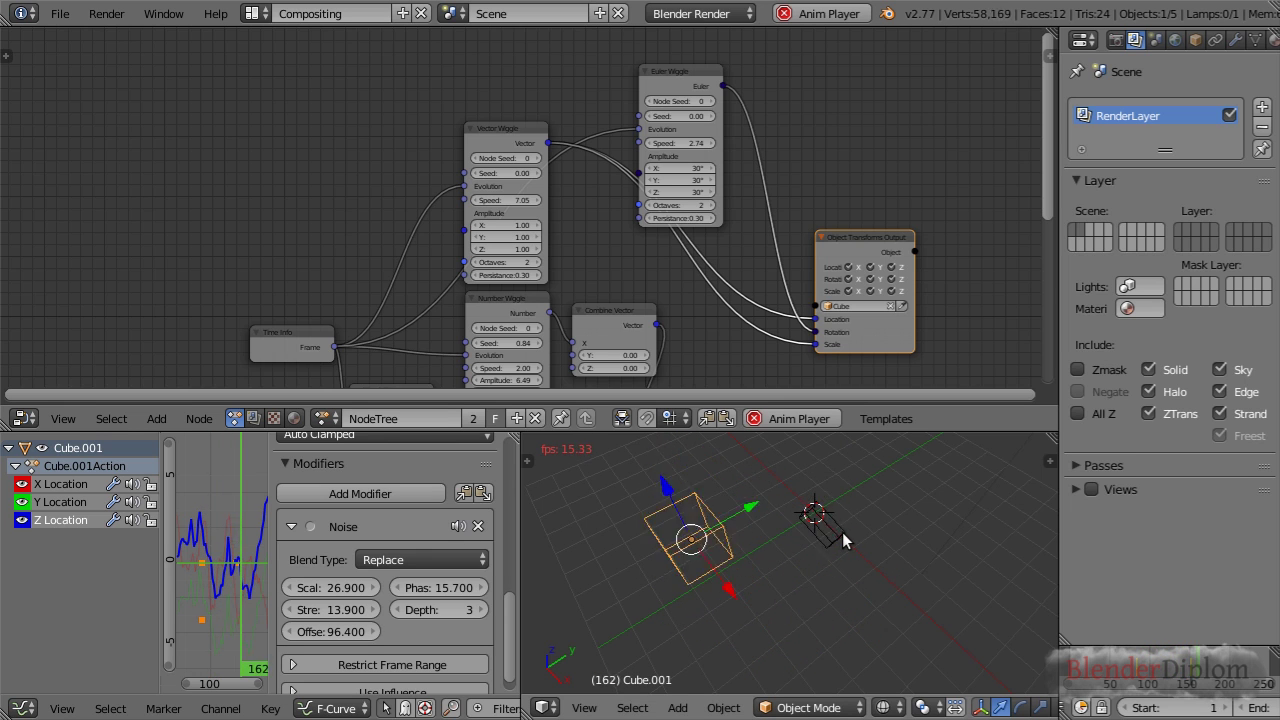
key("alt+a")
middle_click_drag(837, 520, 774, 516)
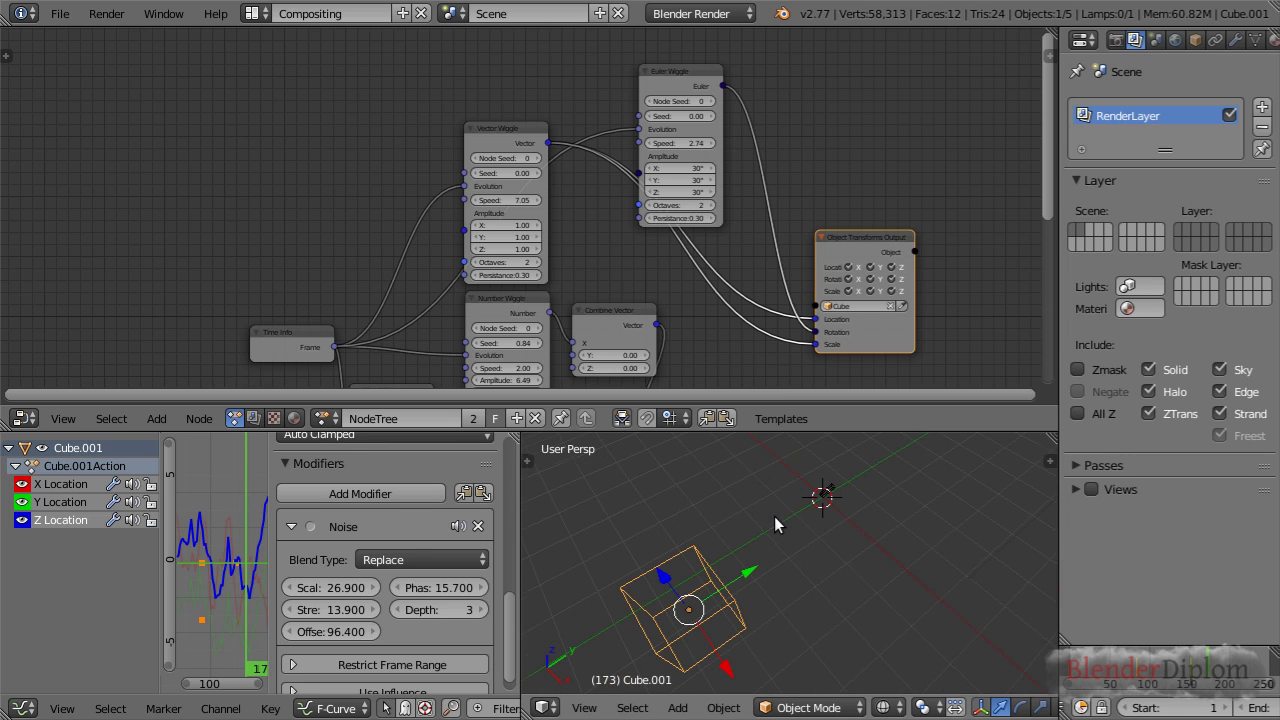
scroll(484, 240, "up", 3)
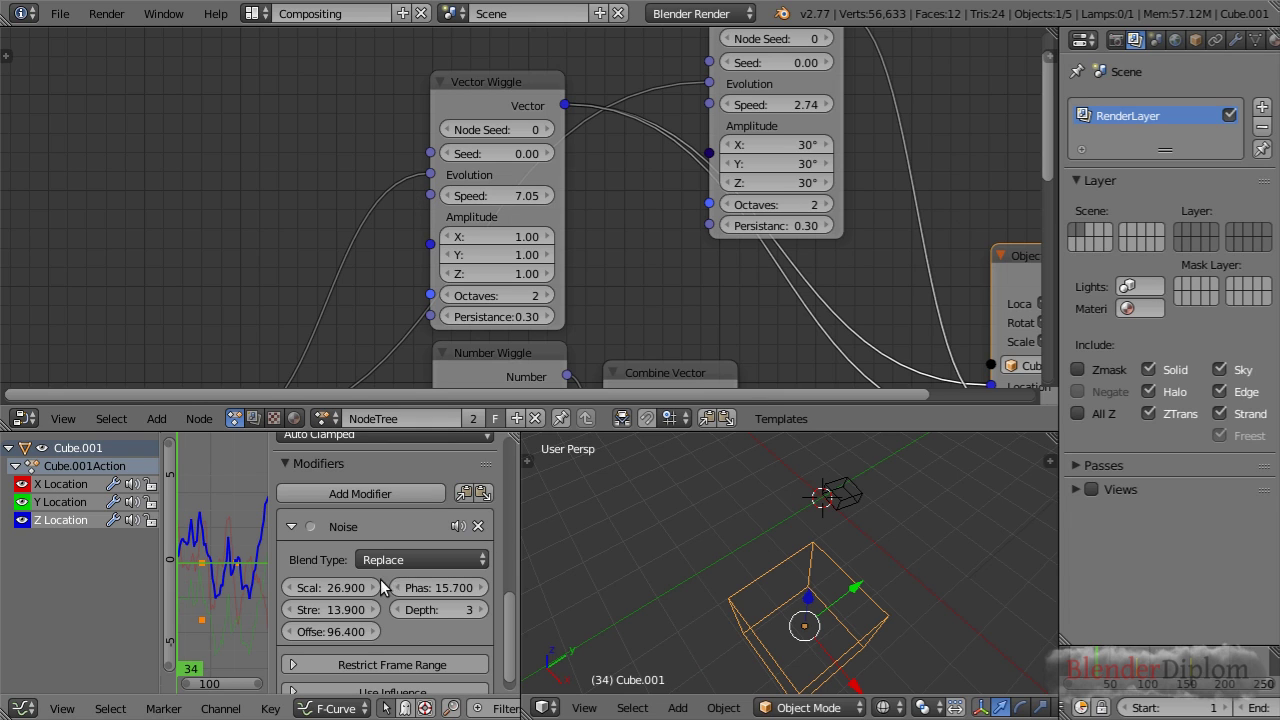
key("i")
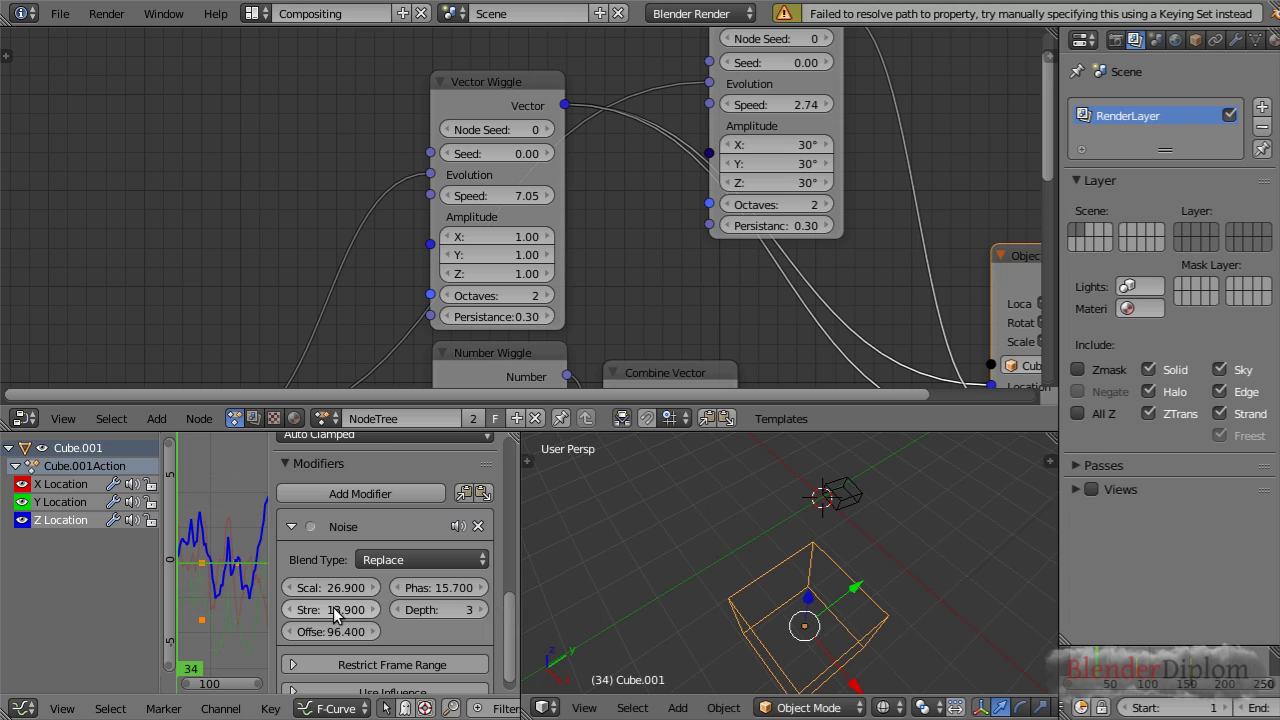
right_click(436, 592)
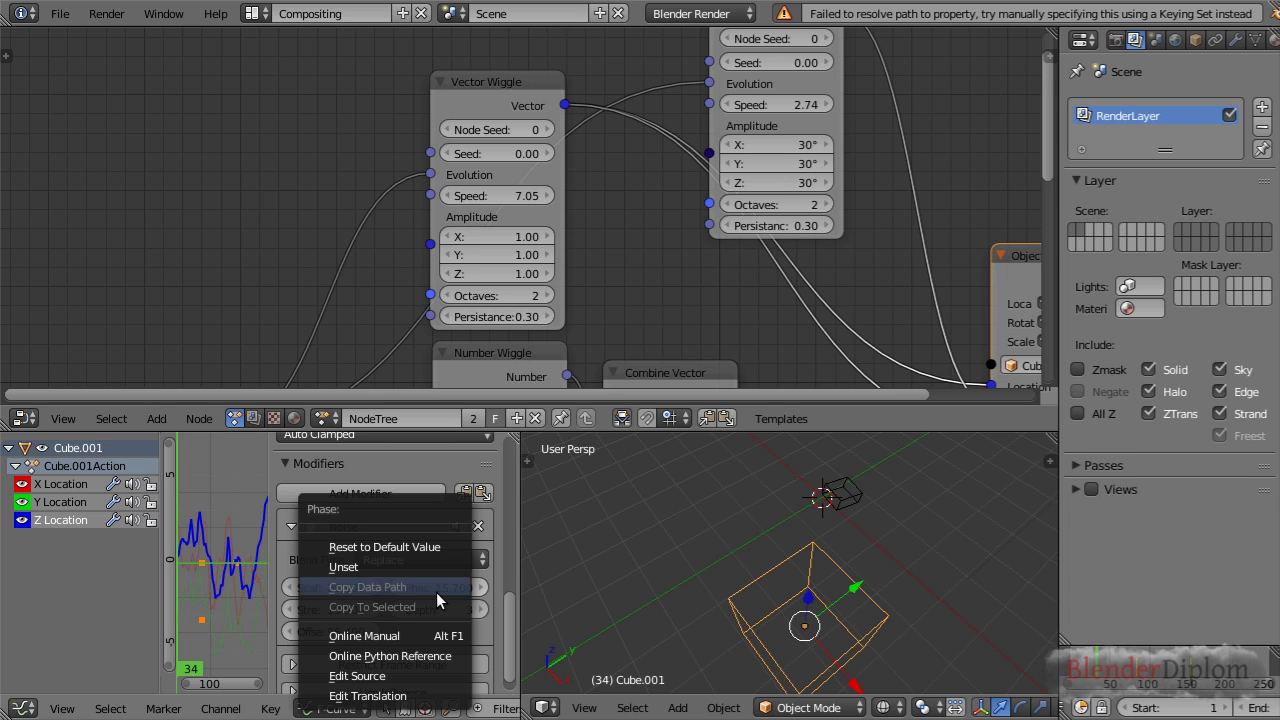
key("Escape")
scroll(550, 249, "up", 1)
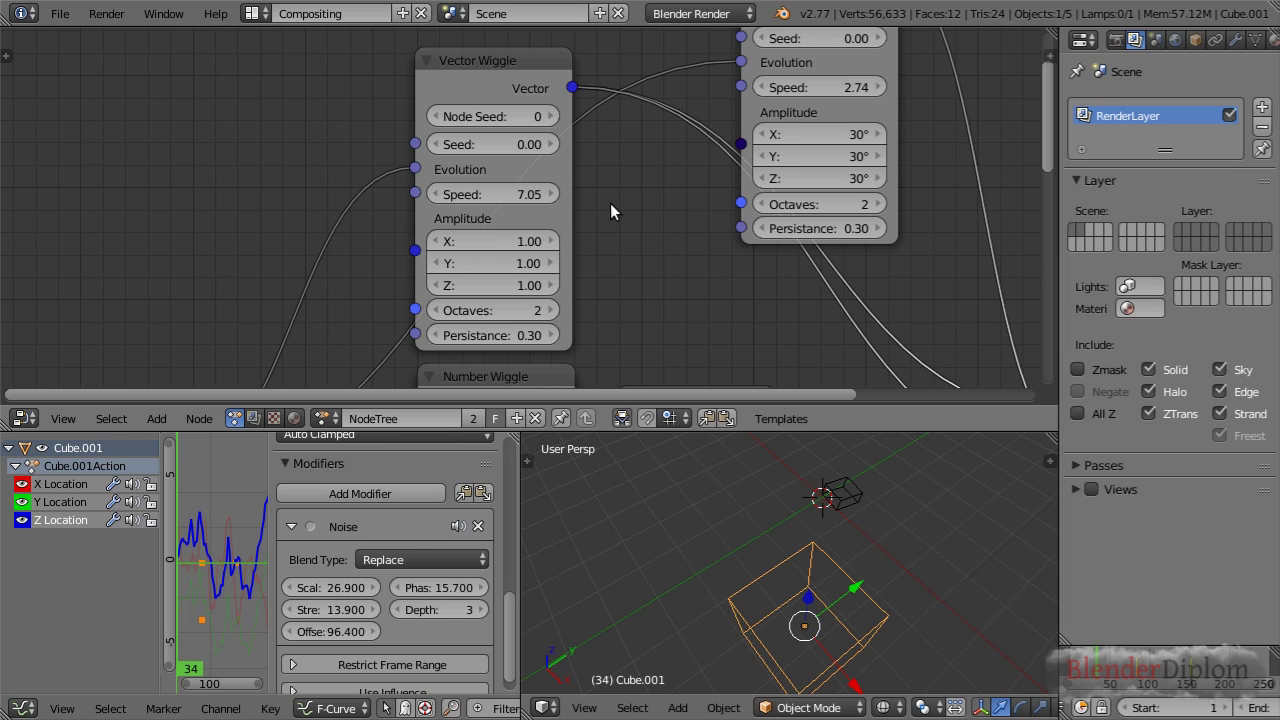
scroll(611, 206, "up", 1)
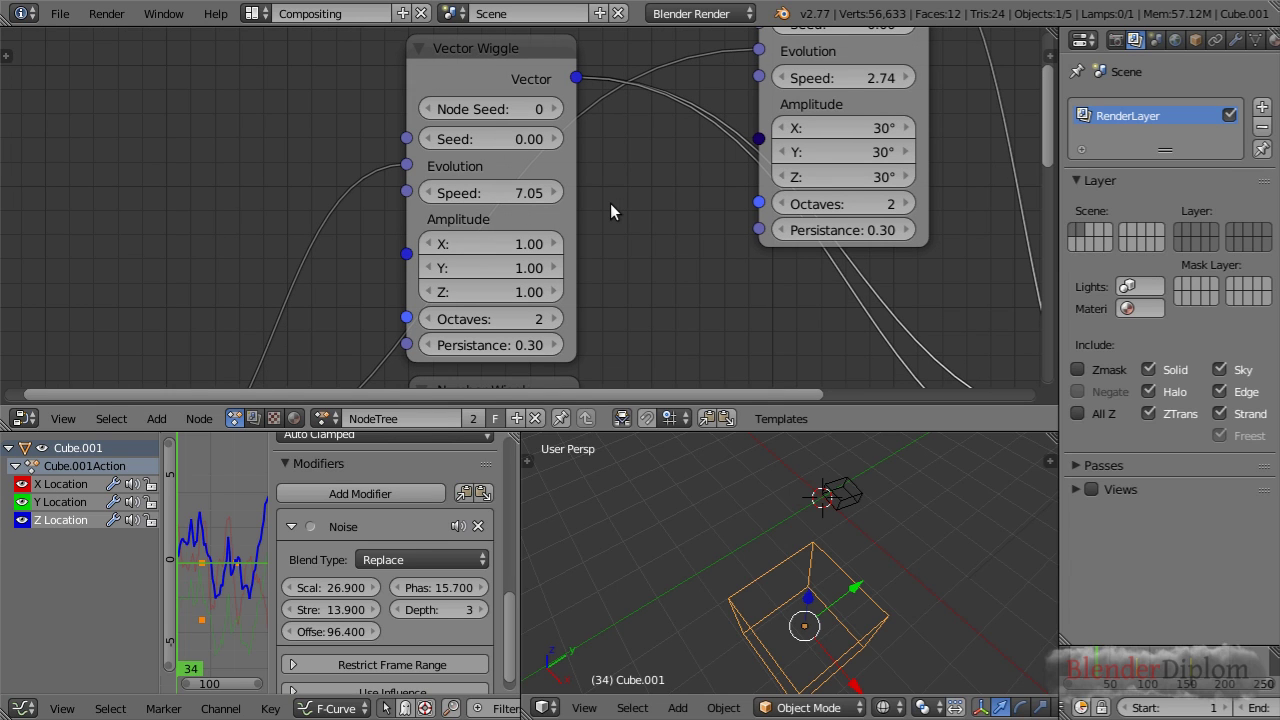